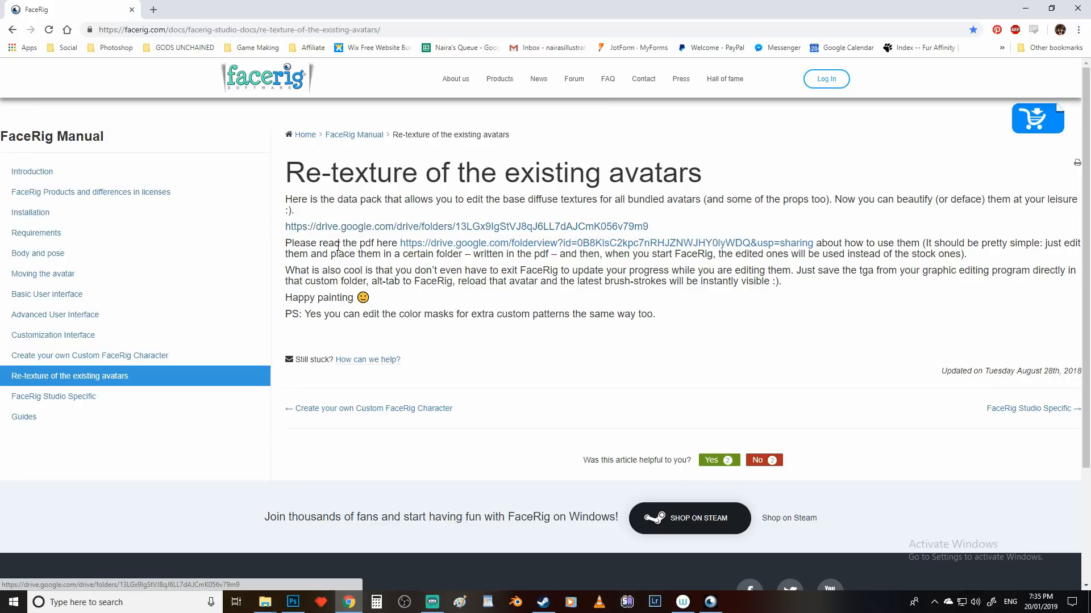
Open the Community Texture Packs folder linked in the FaceRig manual in a new tab, and follow the manual's link to the PDF instructions.
middle_click(375, 227)
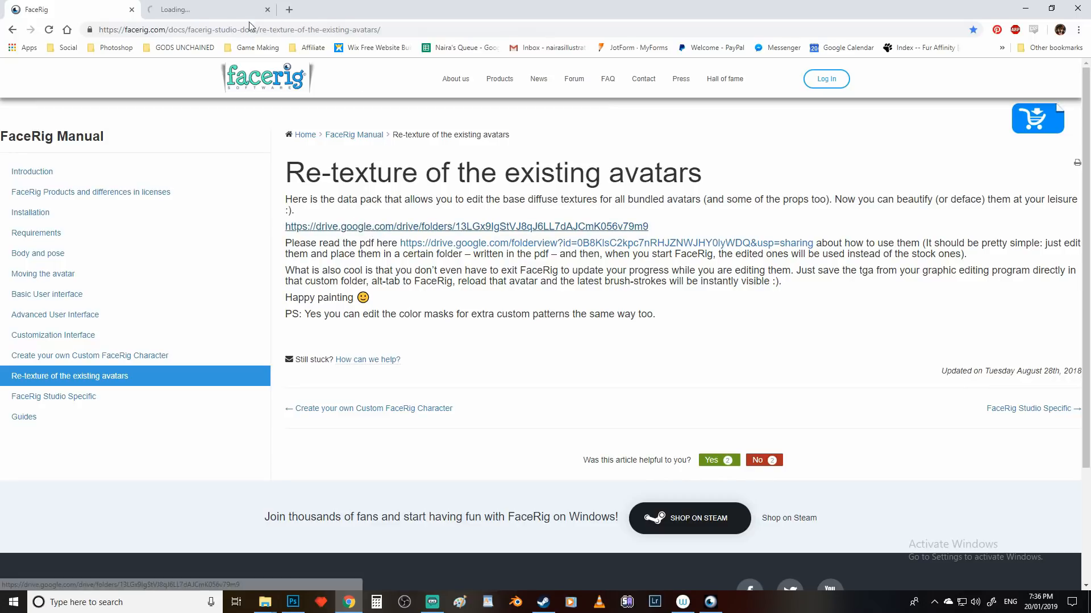
click(206, 10)
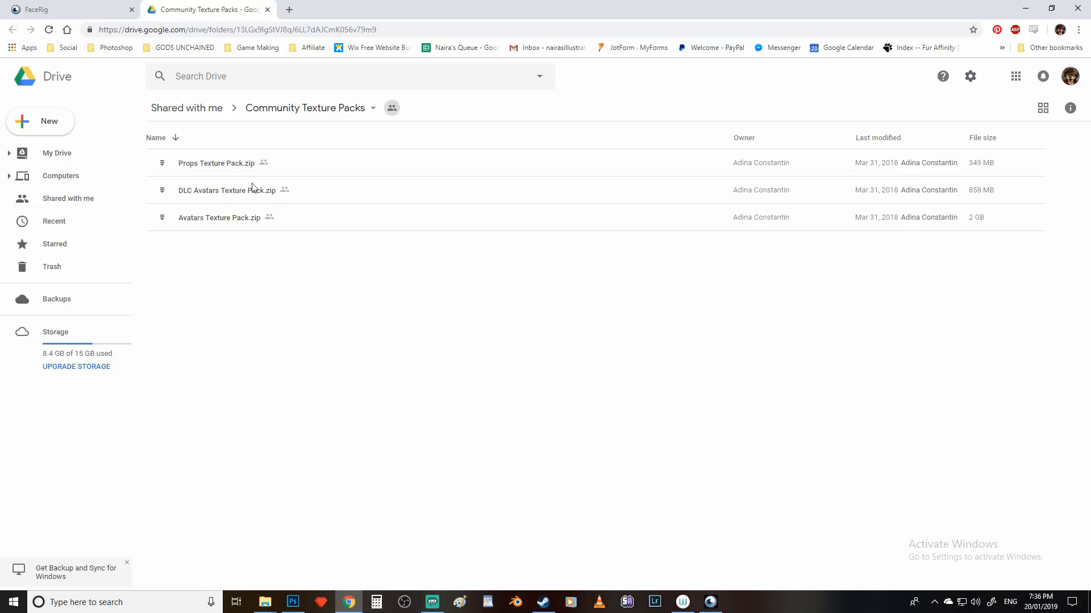
click(77, 7)
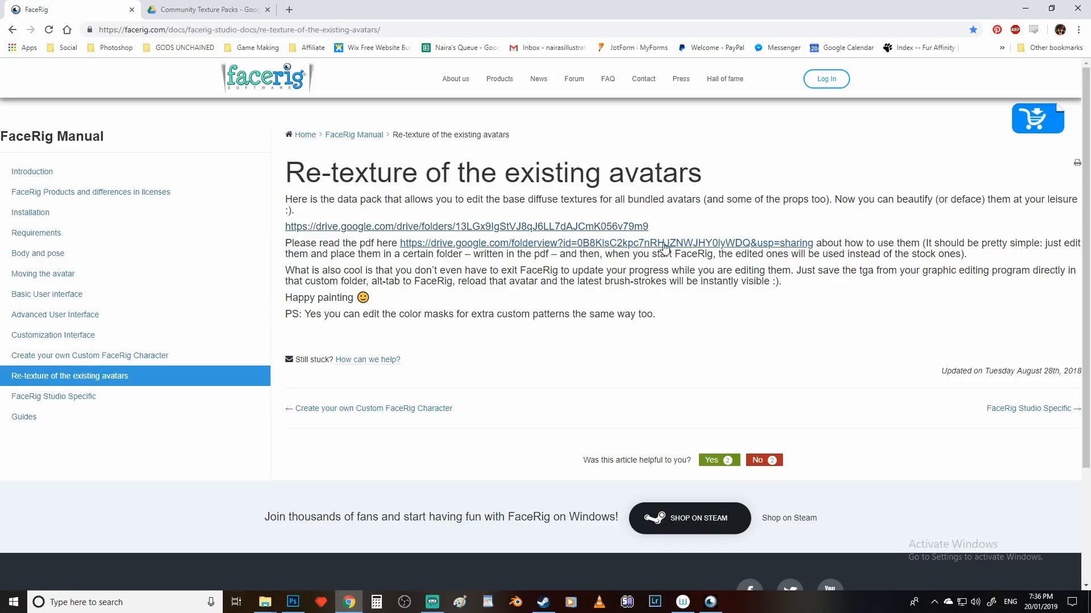
click(636, 245)
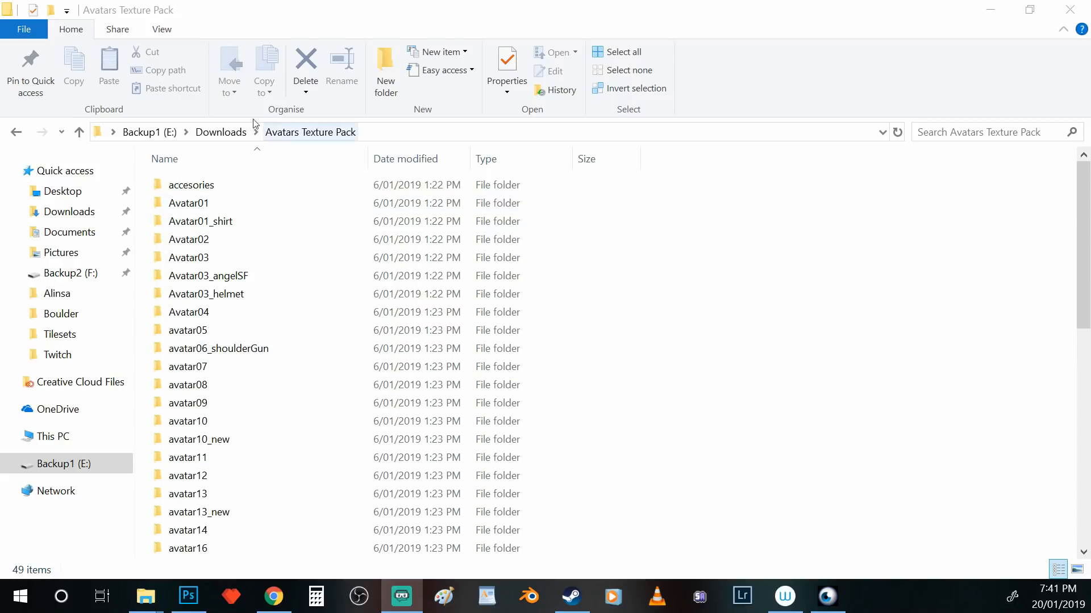
Find the avatar13 folder in Avatars Texture Pack and open its avatar13_fur_cstm_d+diffuse_ng_2048 texture in Photoshop.
scroll(297, 261, down, 5)
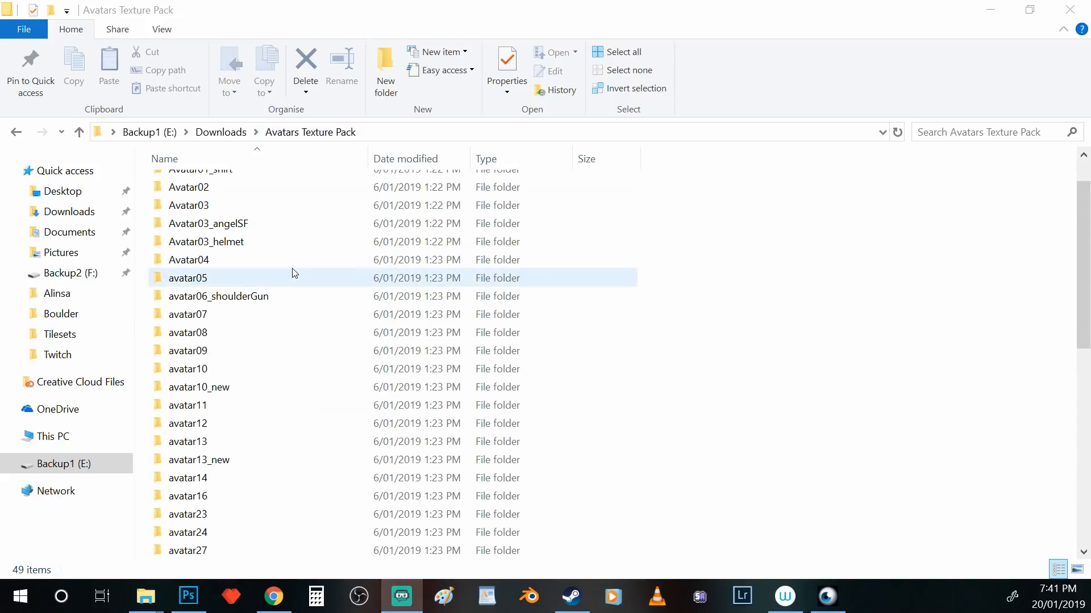
scroll(293, 274, down, 4)
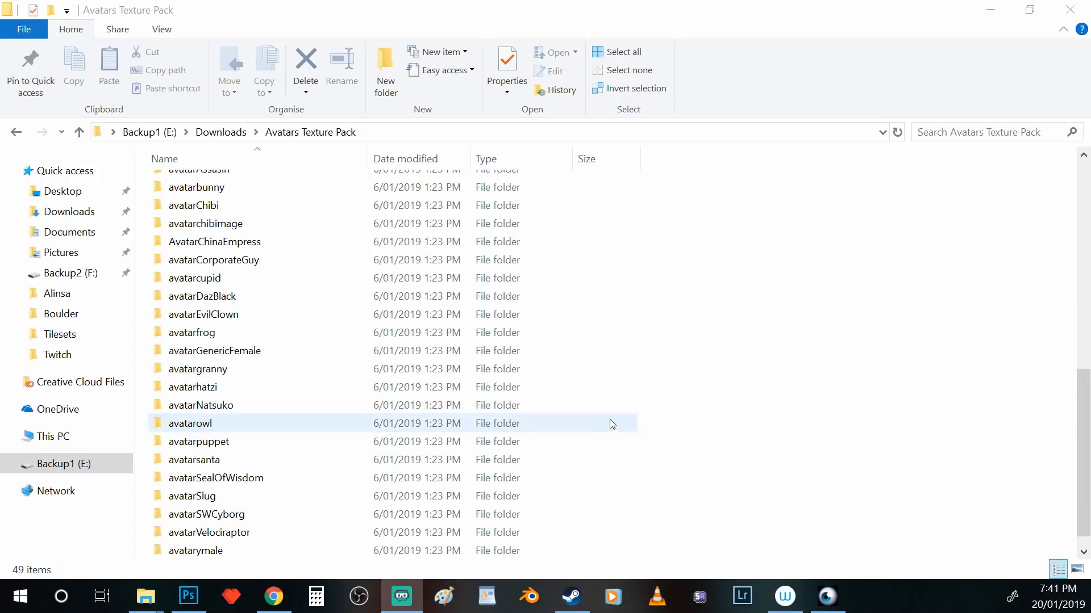
scroll(261, 348, up, 8)
scroll(267, 296, down, 3)
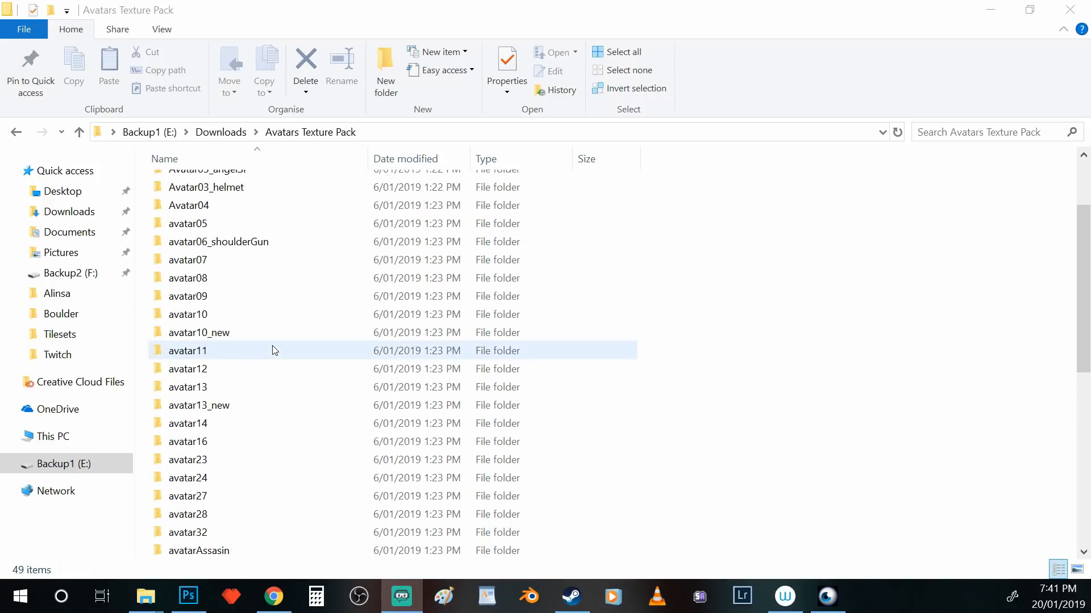
scroll(272, 332, up, 1)
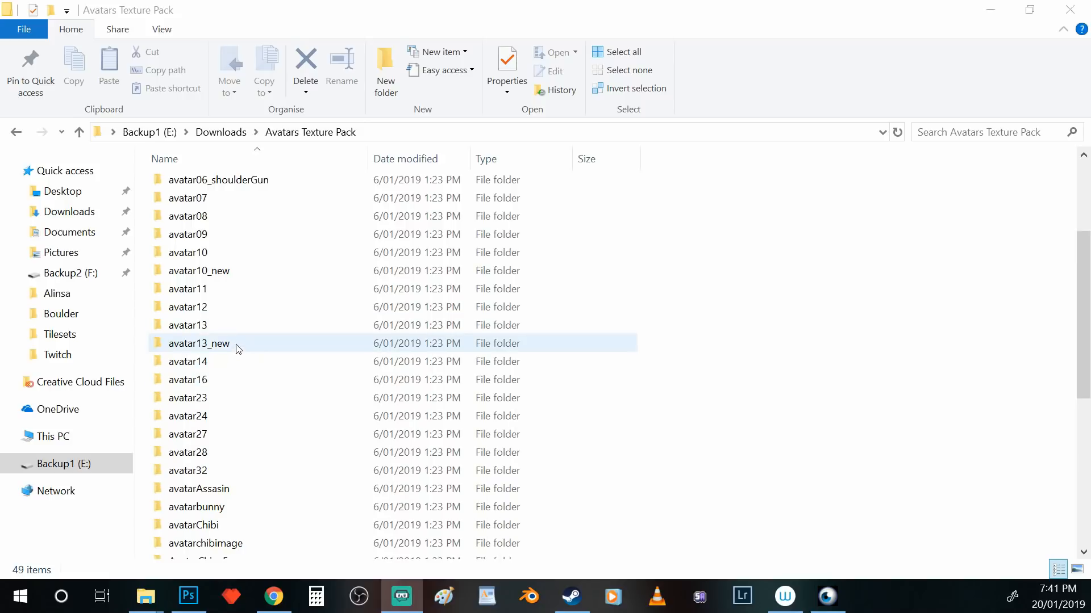
double_click(199, 328)
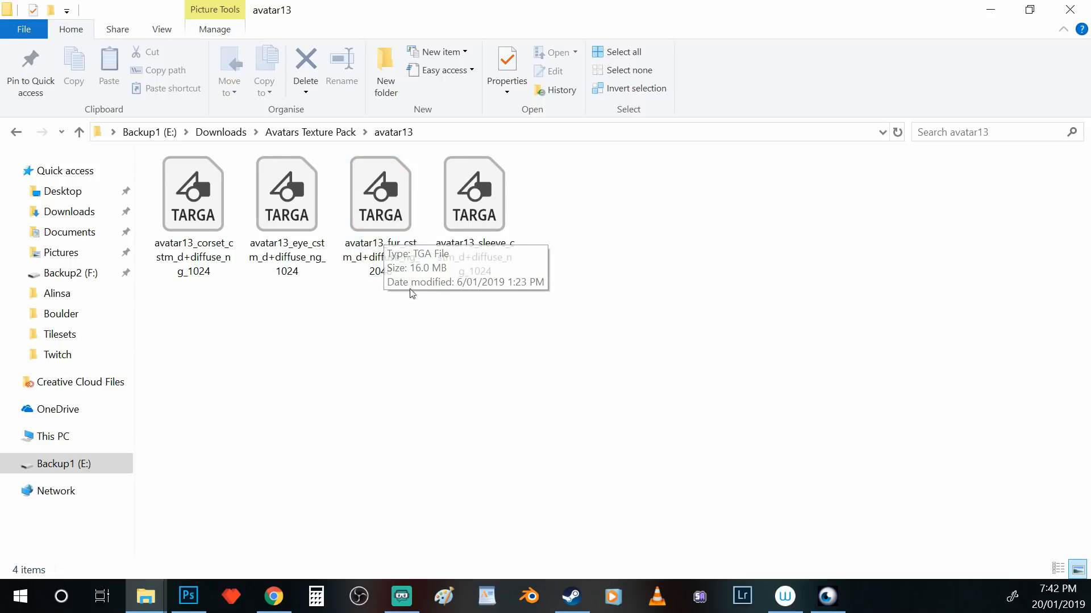
double_click(379, 214)
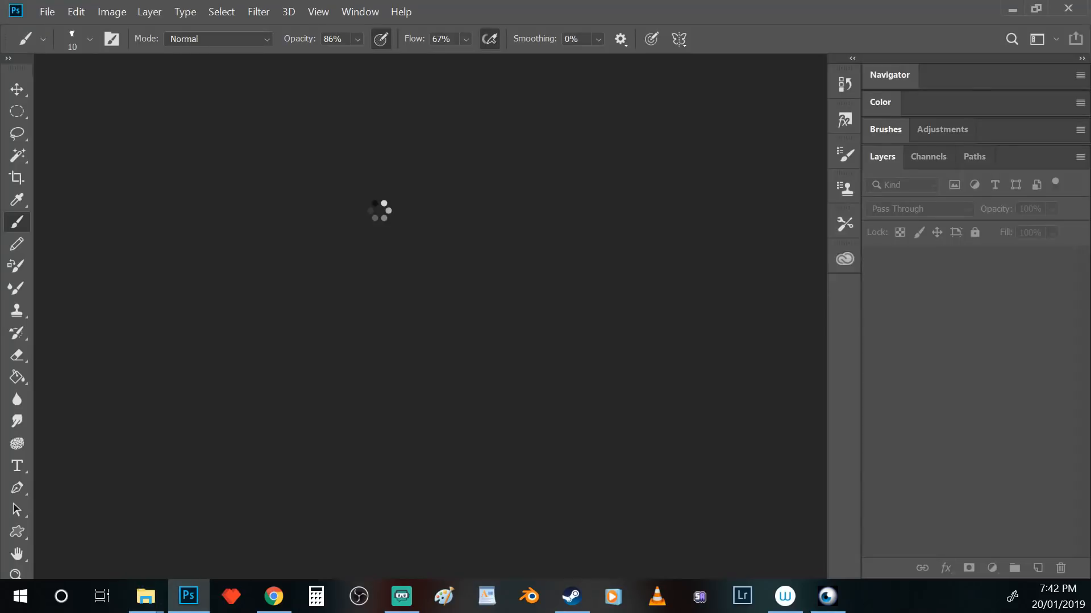
scroll(463, 267, up, 2)
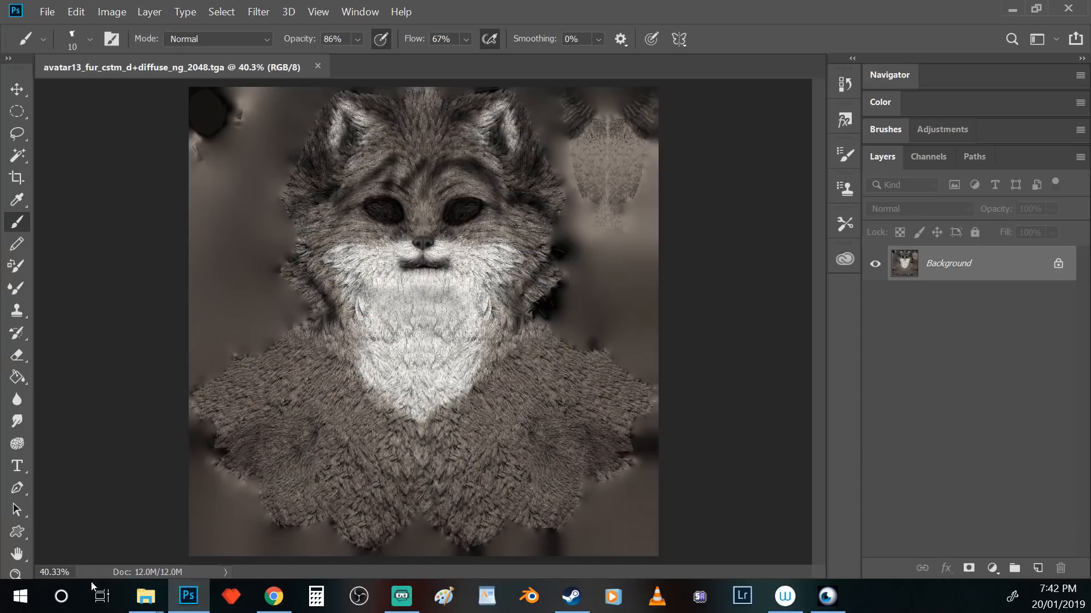
View the avatar11_body_cstm_d+diffuse_ng_2048 texture from the avatar11 folder of Avatars Texture Pack in Photoshop, and close it.
mouse_move(145, 596)
mouse_move(136, 544)
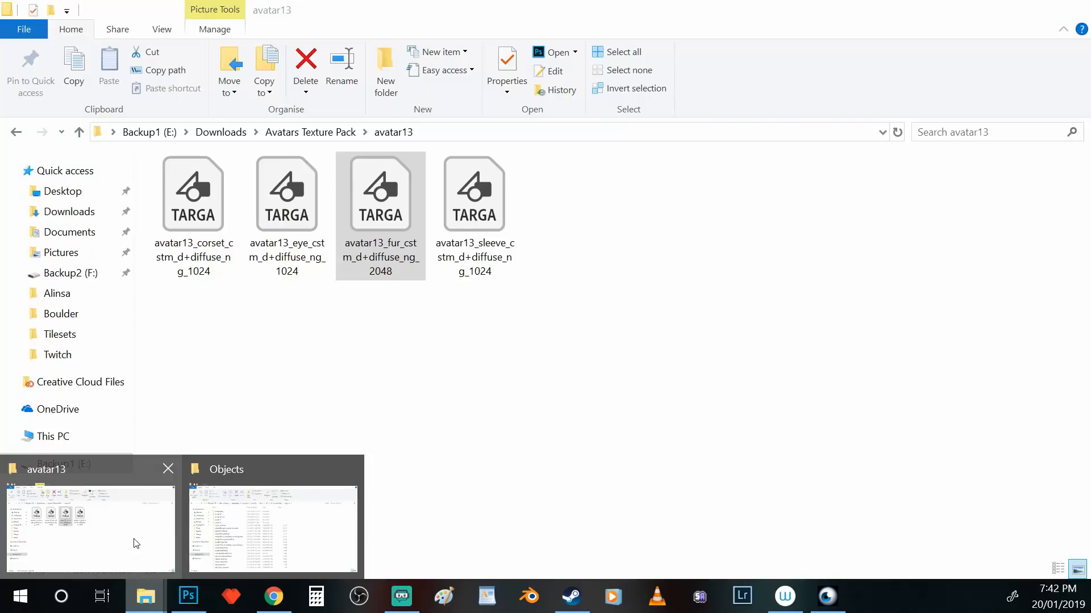
click(223, 541)
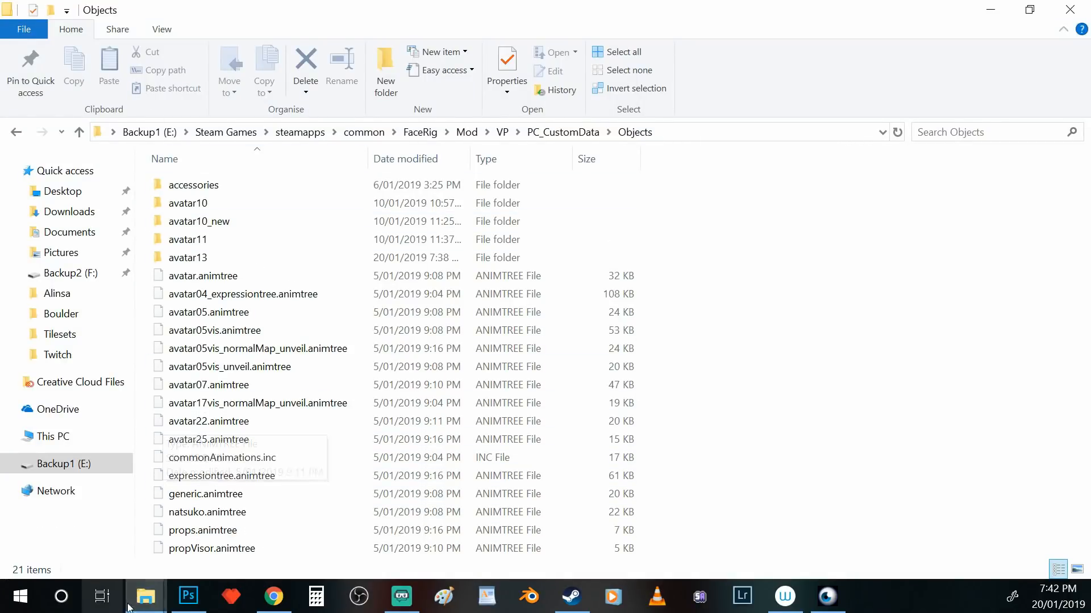
mouse_move(146, 596)
click(129, 535)
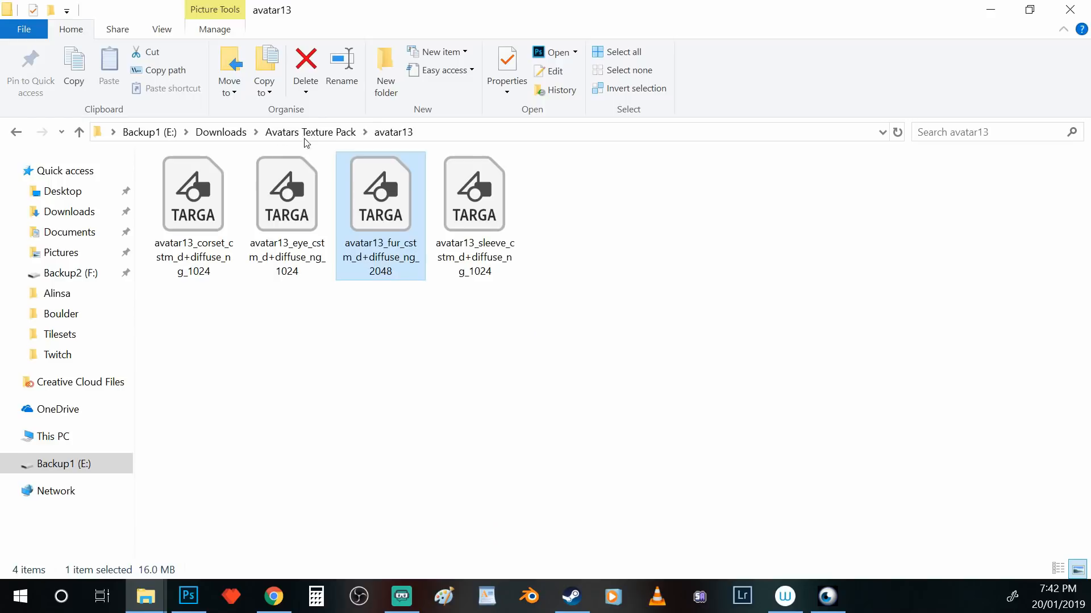
click(318, 133)
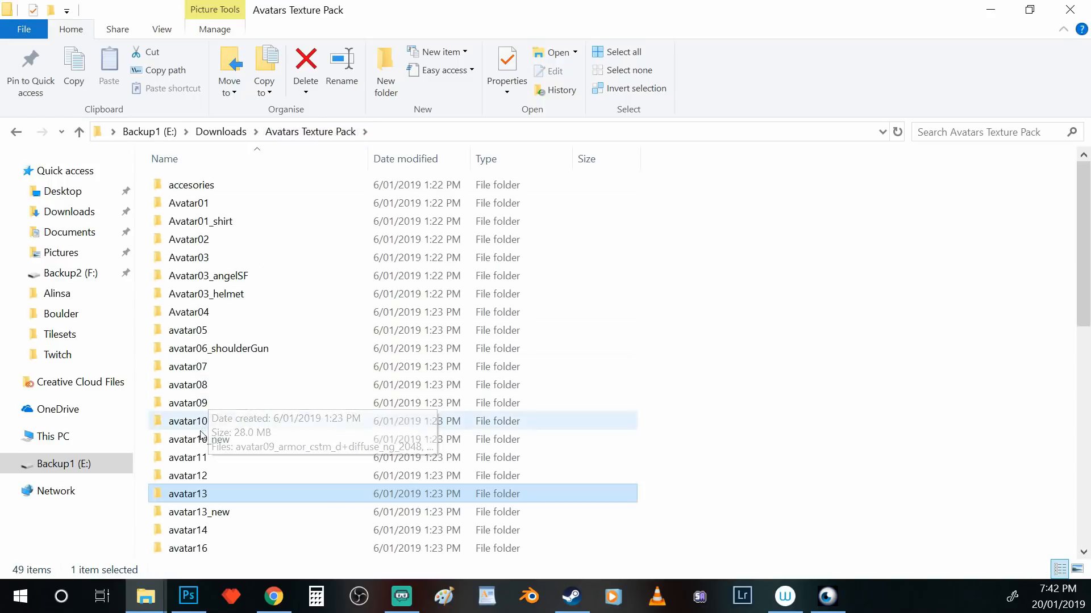
click(203, 461)
double_click(203, 459)
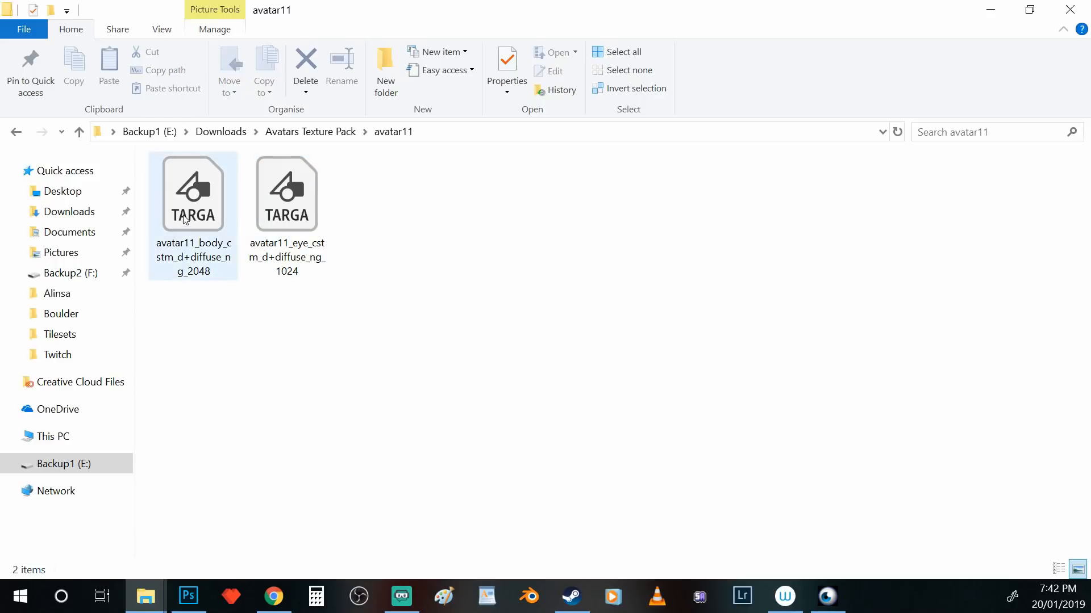
double_click(178, 198)
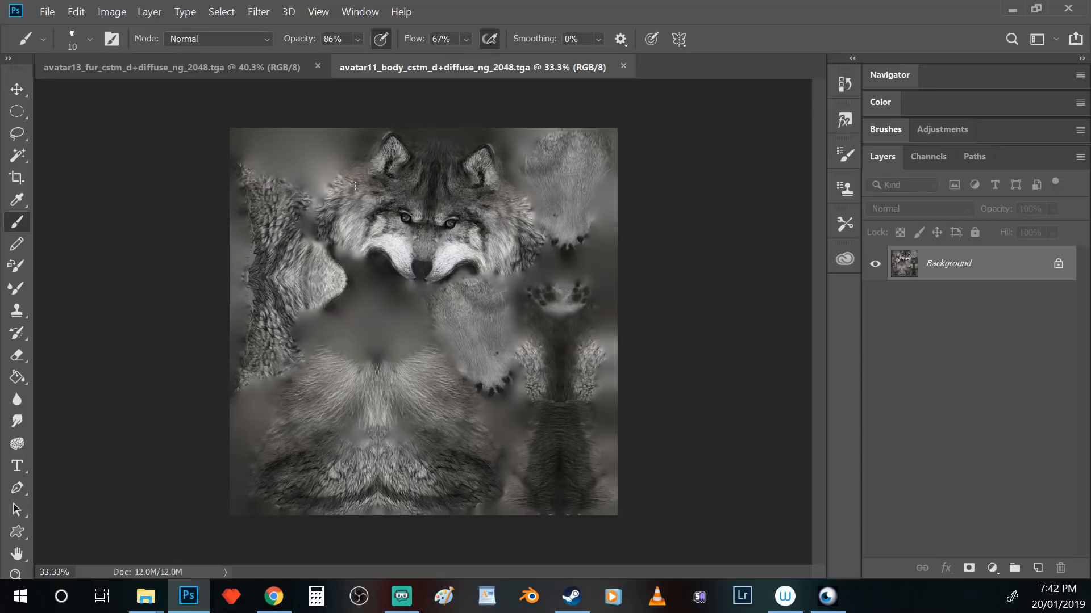
click(623, 67)
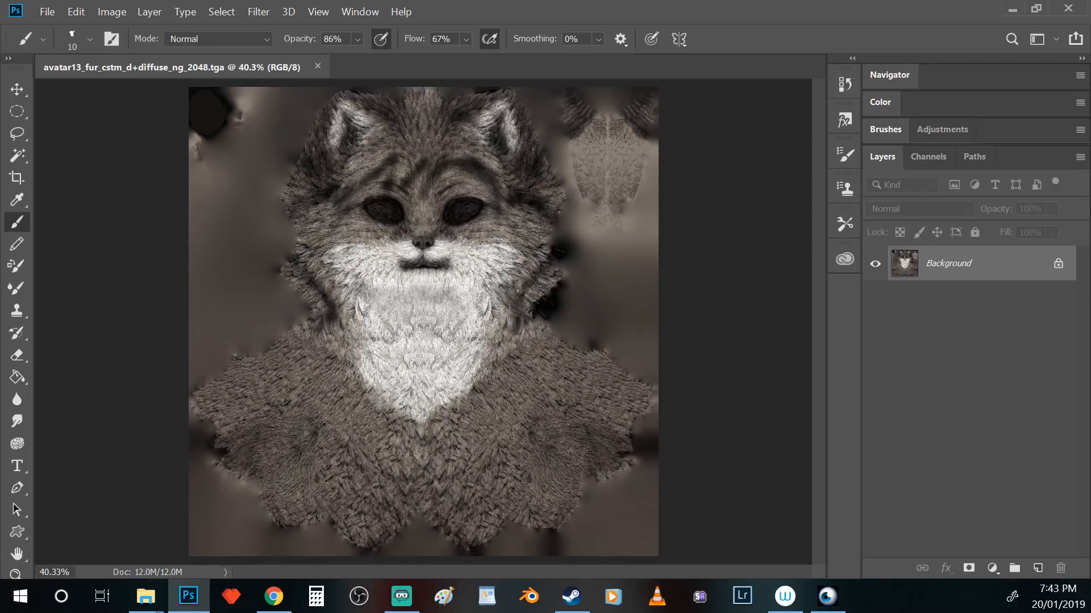
Add a new layer above the avatar13 fur texture and fill it with bright green.
click(1037, 568)
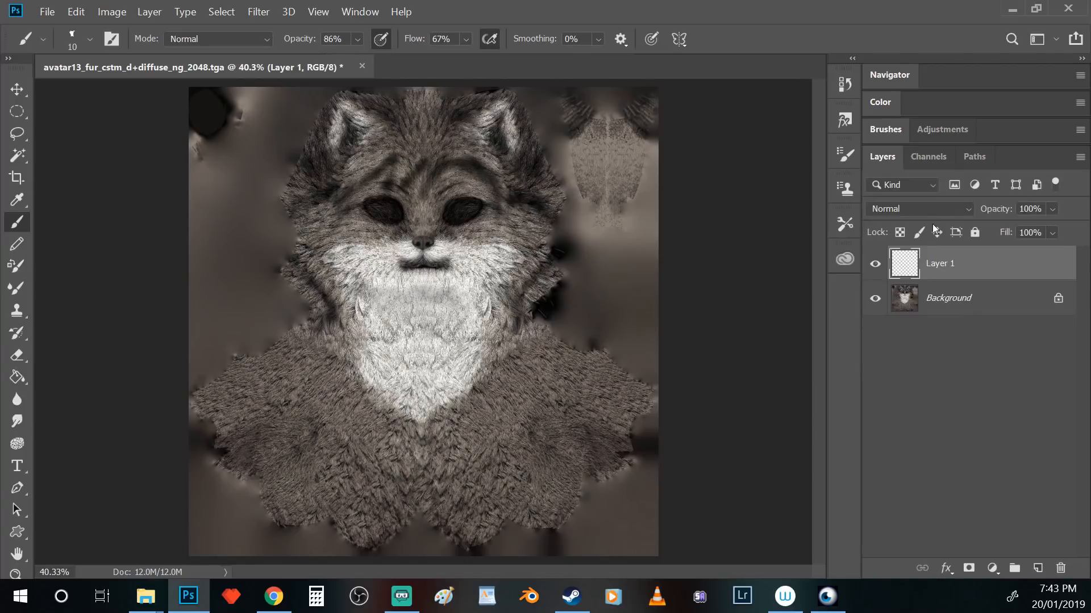
click(18, 380)
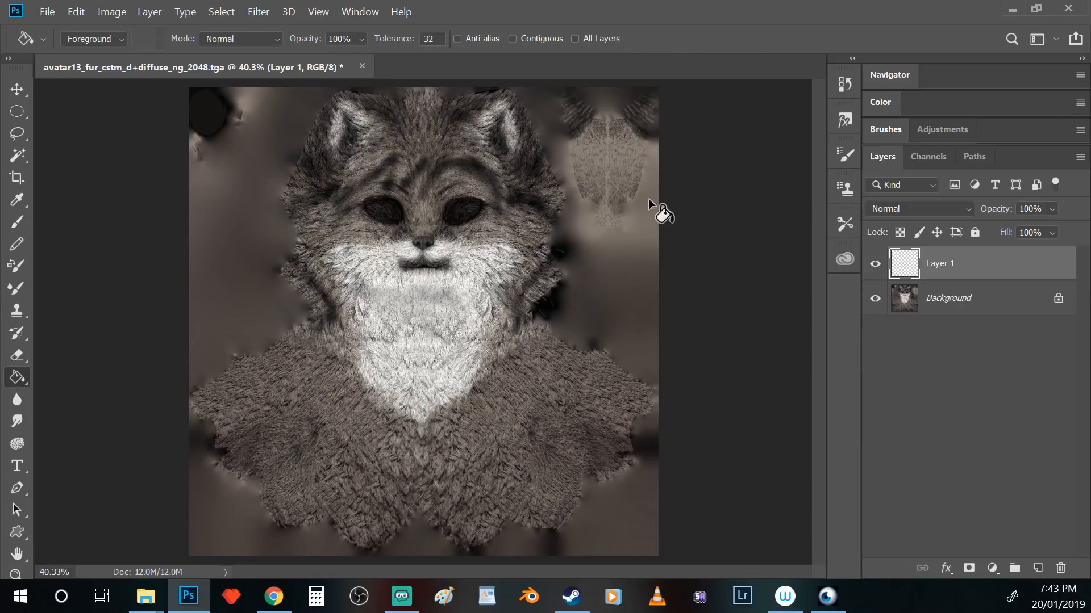
click(883, 104)
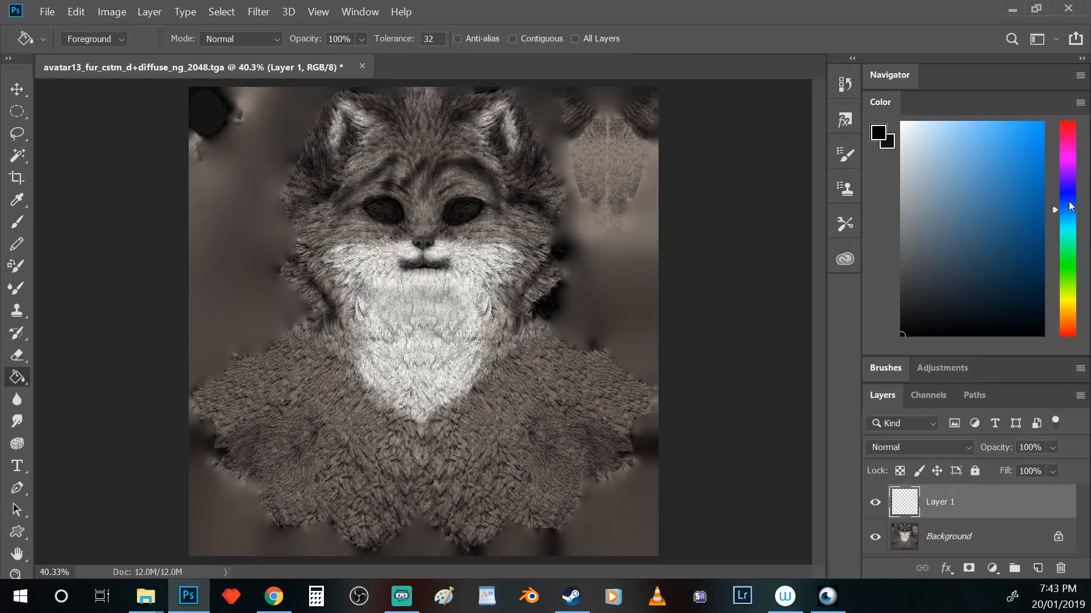
drag(1070, 206, 1066, 267)
click(1043, 124)
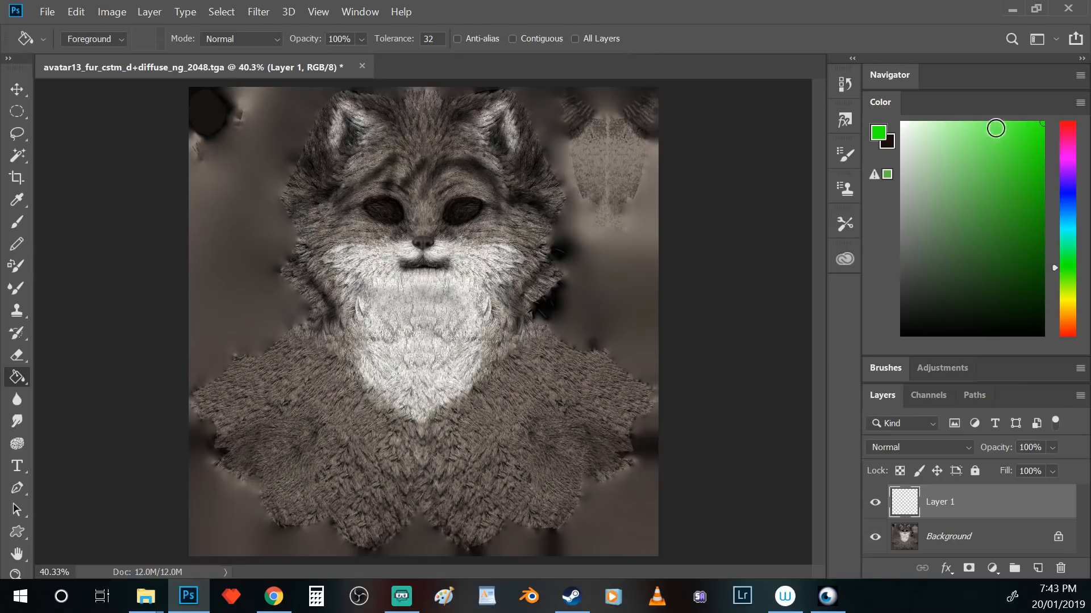
click(509, 409)
Set the green layer's blend mode to Color and select the Brush tool.
click(947, 449)
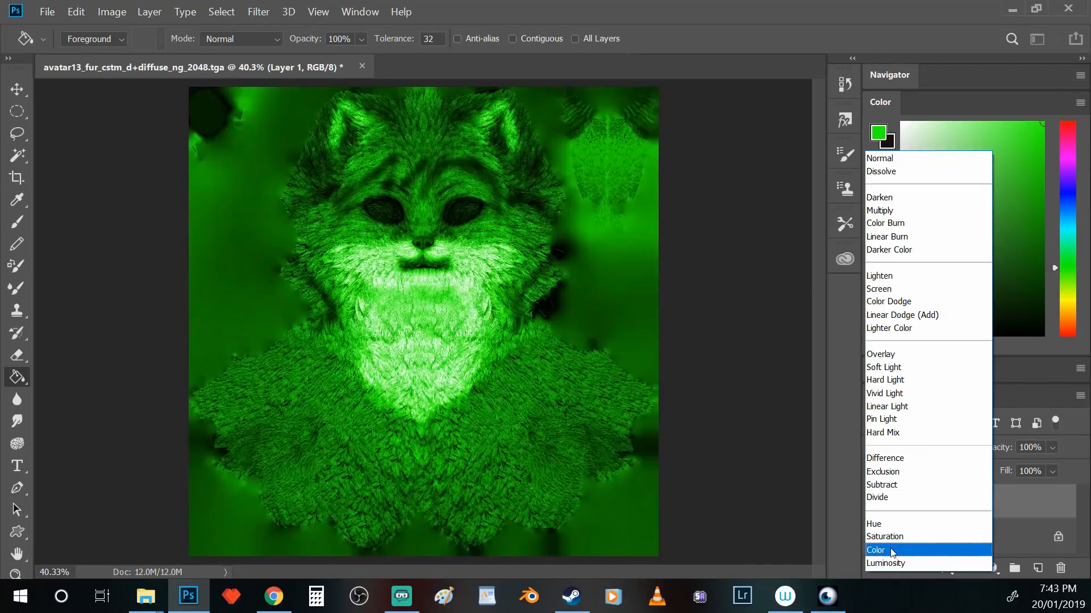
click(944, 550)
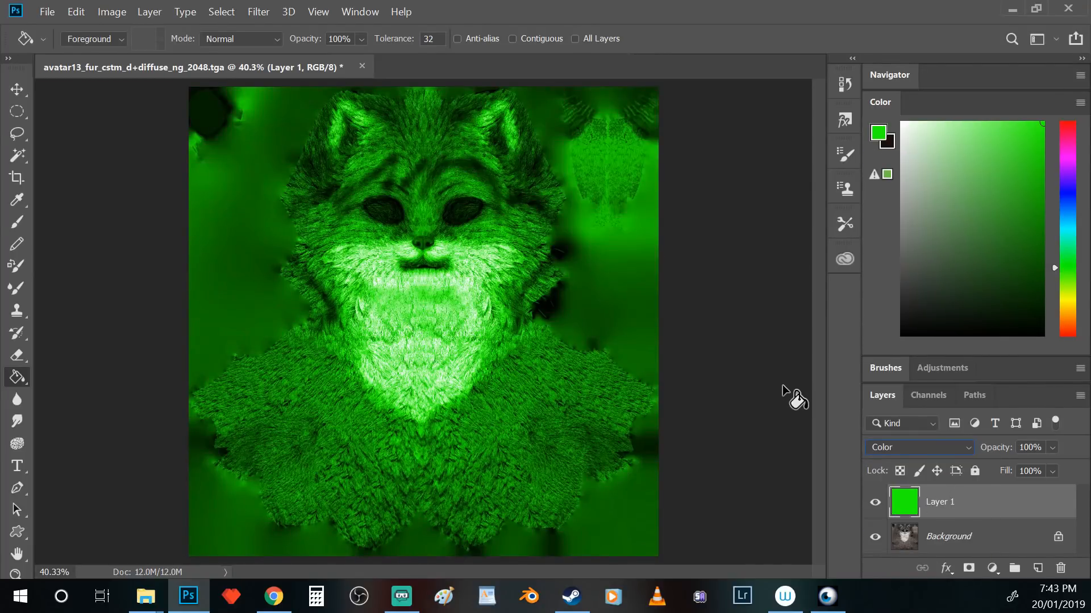
click(16, 222)
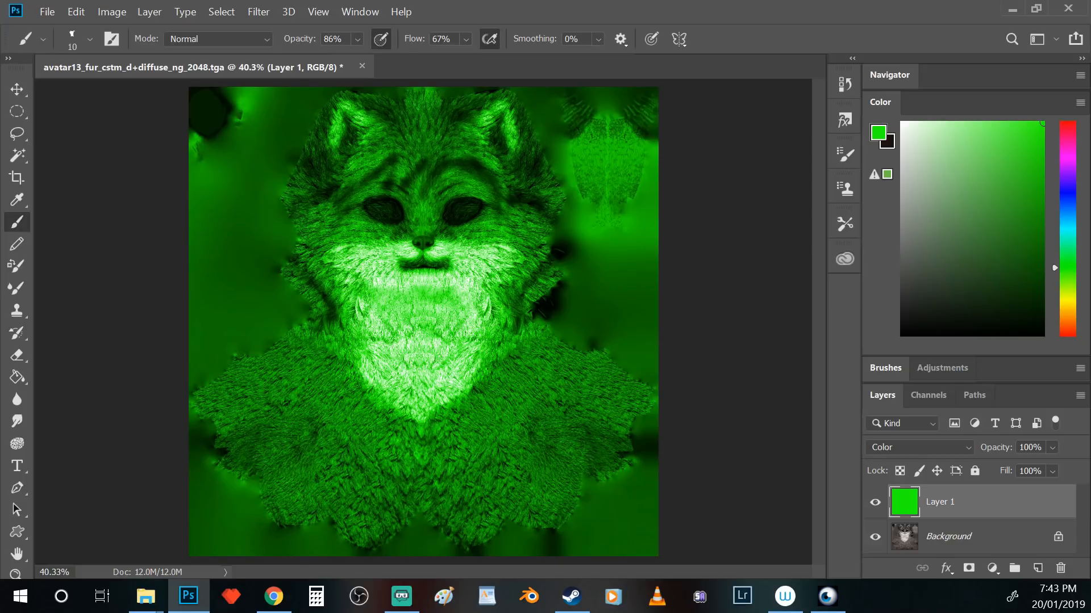
Switch to File Explorer and delete the accessories, avatar10, avatar10_new and avatar11 folders from FaceRig's PC_CustomData Objects folder.
key(alt+Tab)
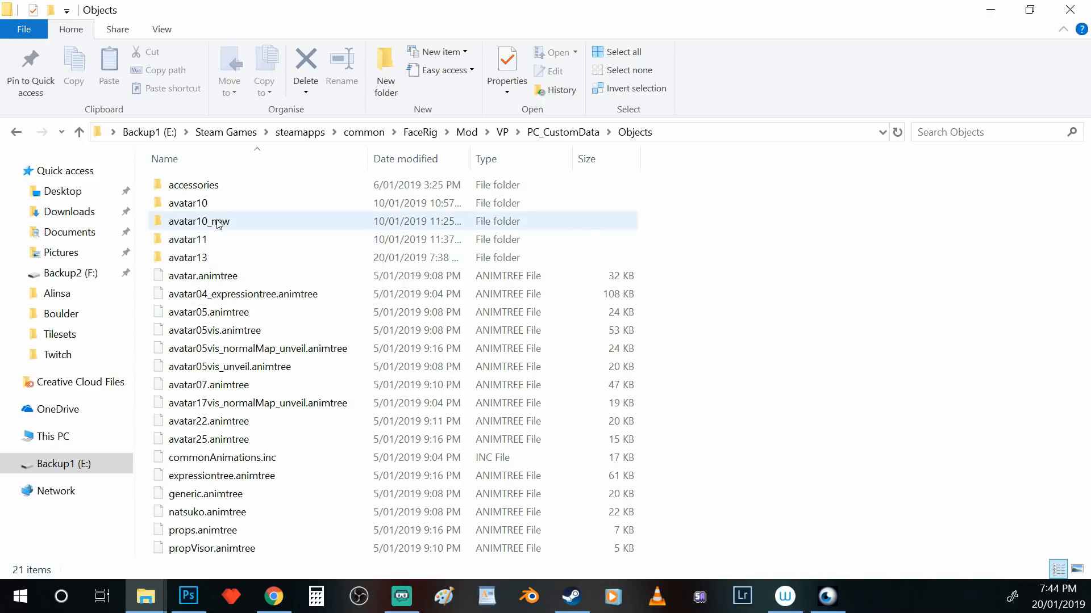
click(216, 187)
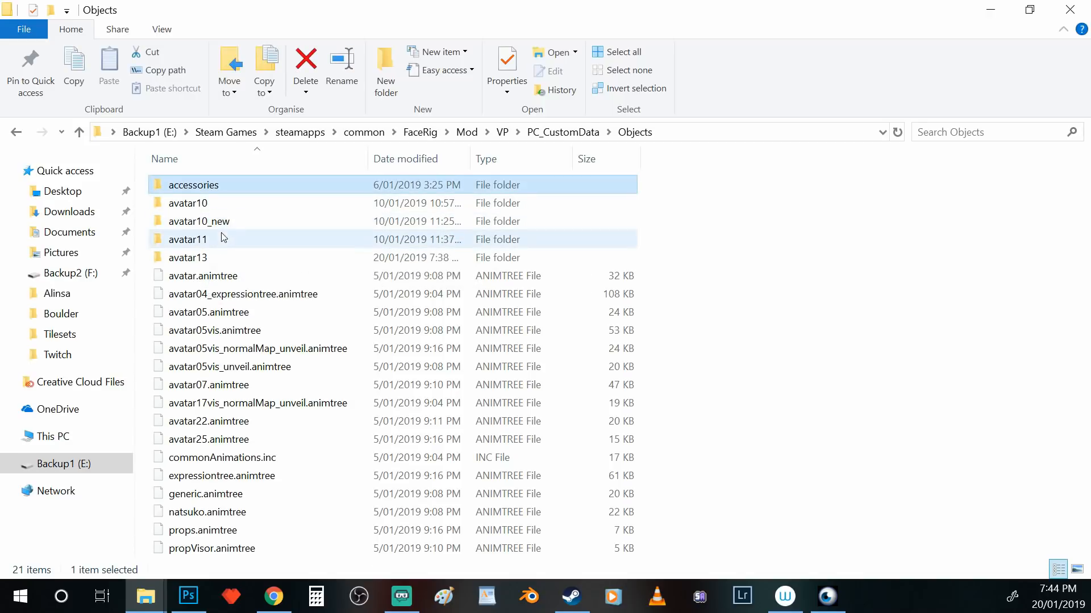
shift+click(243, 234)
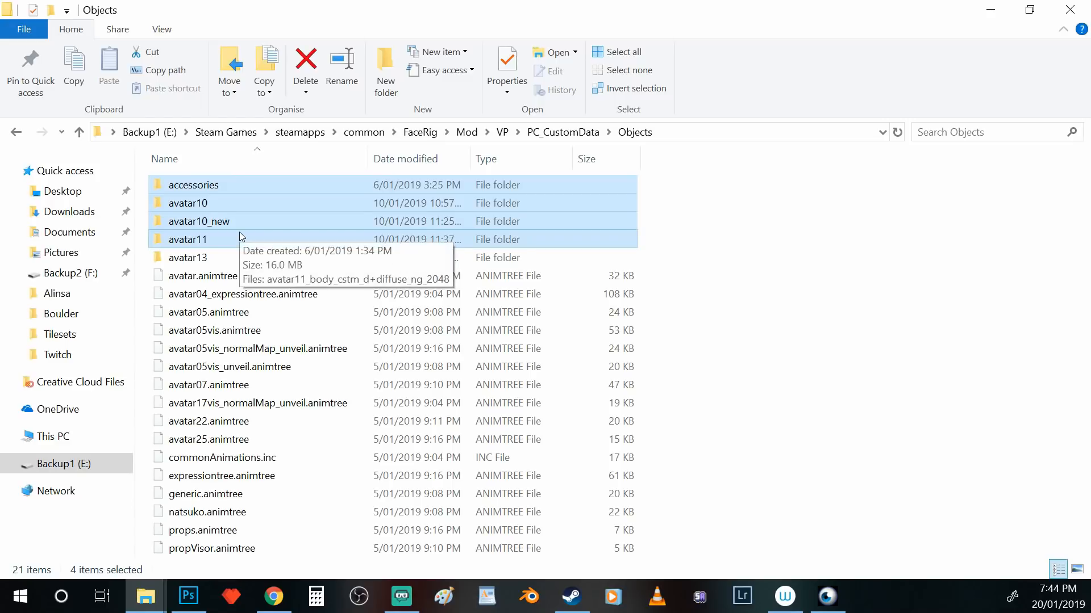
key(Delete)
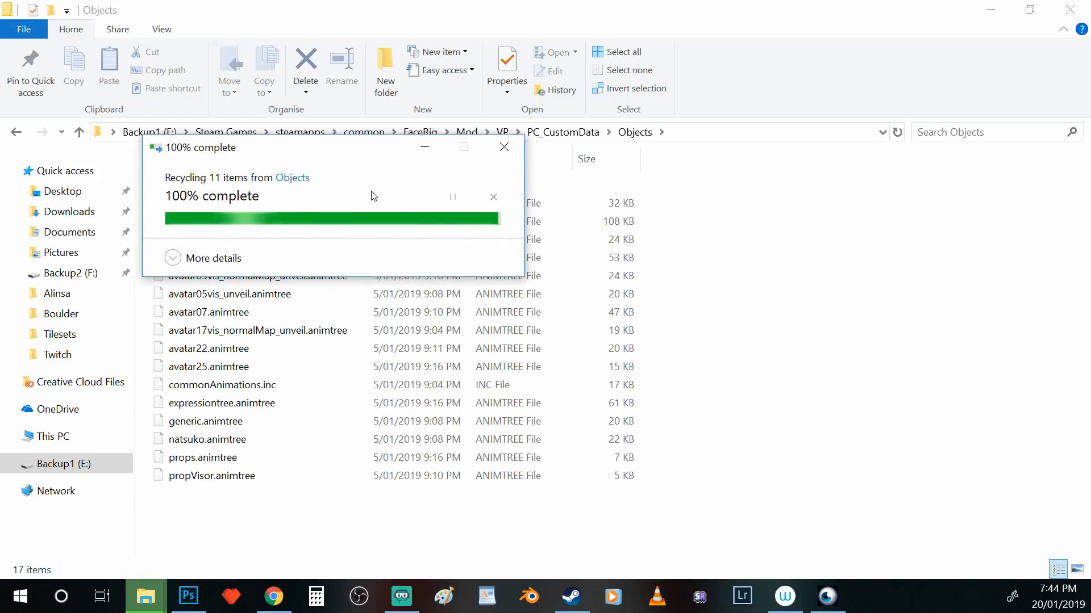
Compare the Objects folder with the Avatars Texture Pack folder, and open the avatar13 folder inside Objects.
click(218, 184)
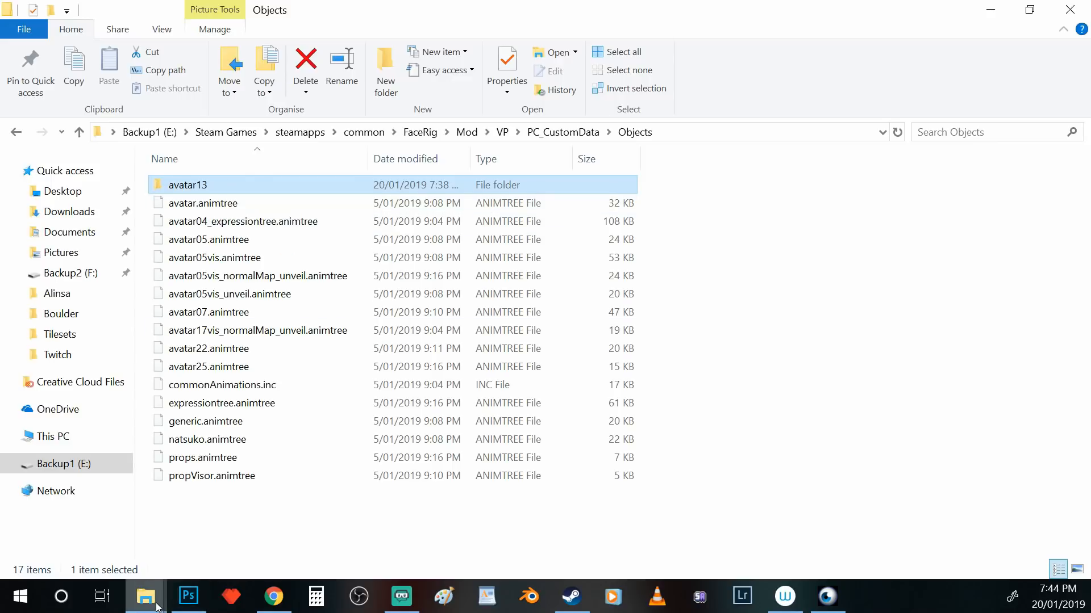
click(146, 596)
click(147, 531)
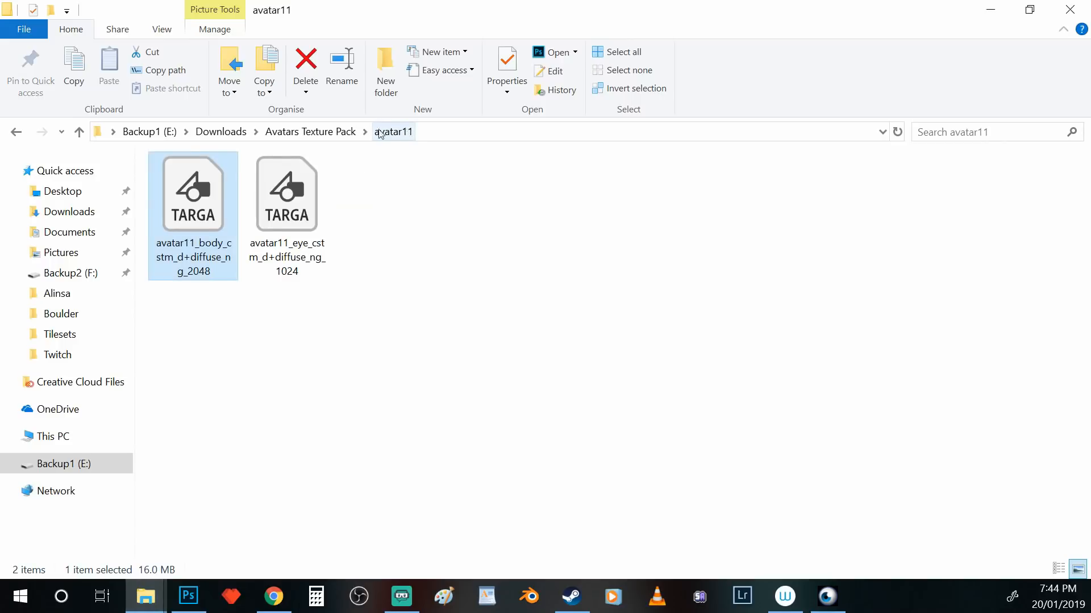
click(310, 132)
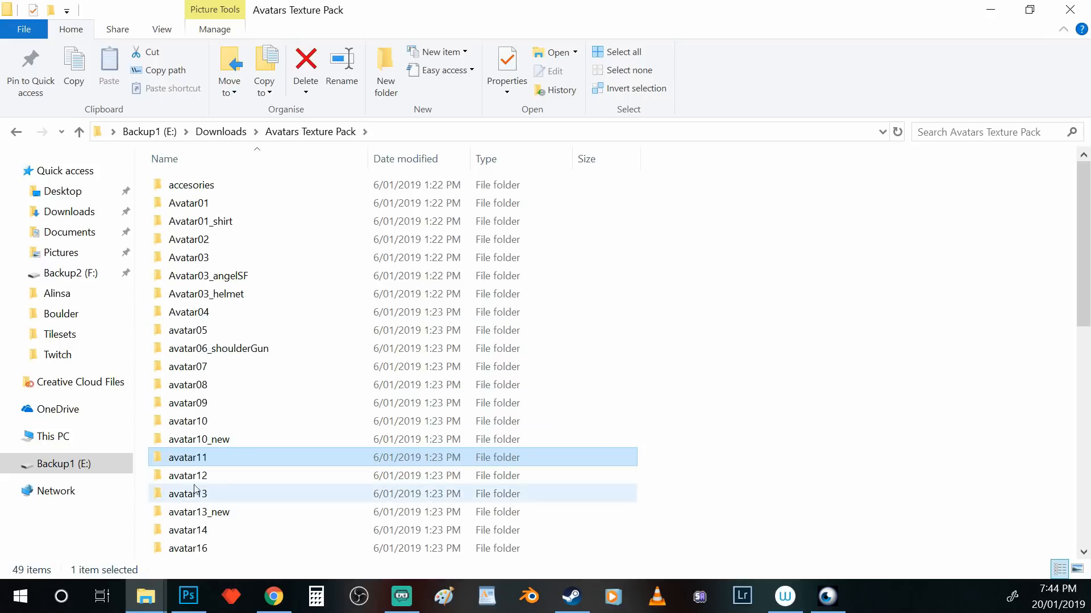
mouse_move(150, 607)
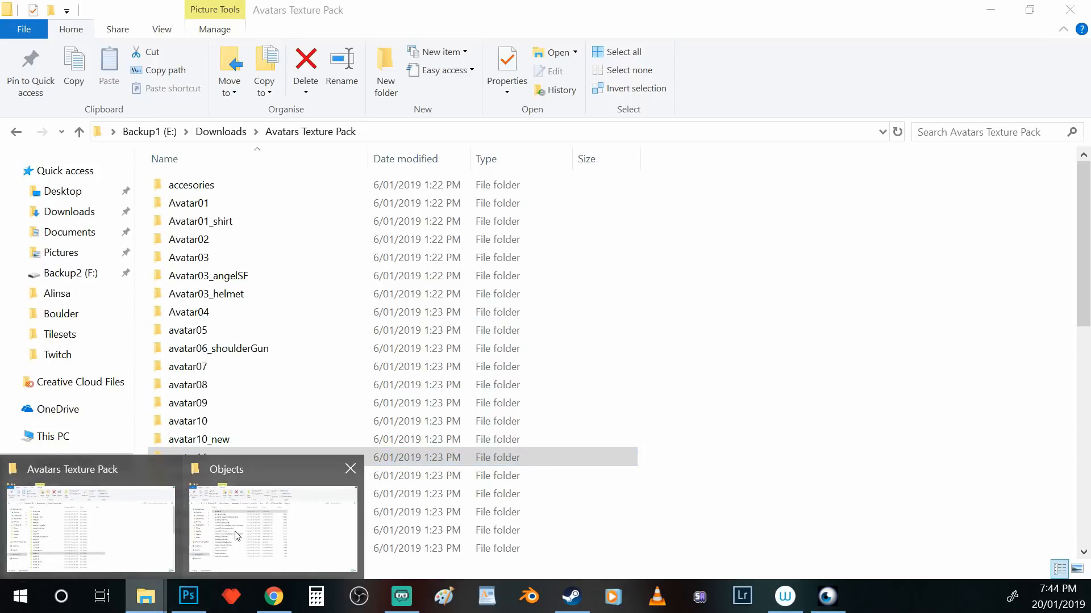
click(270, 523)
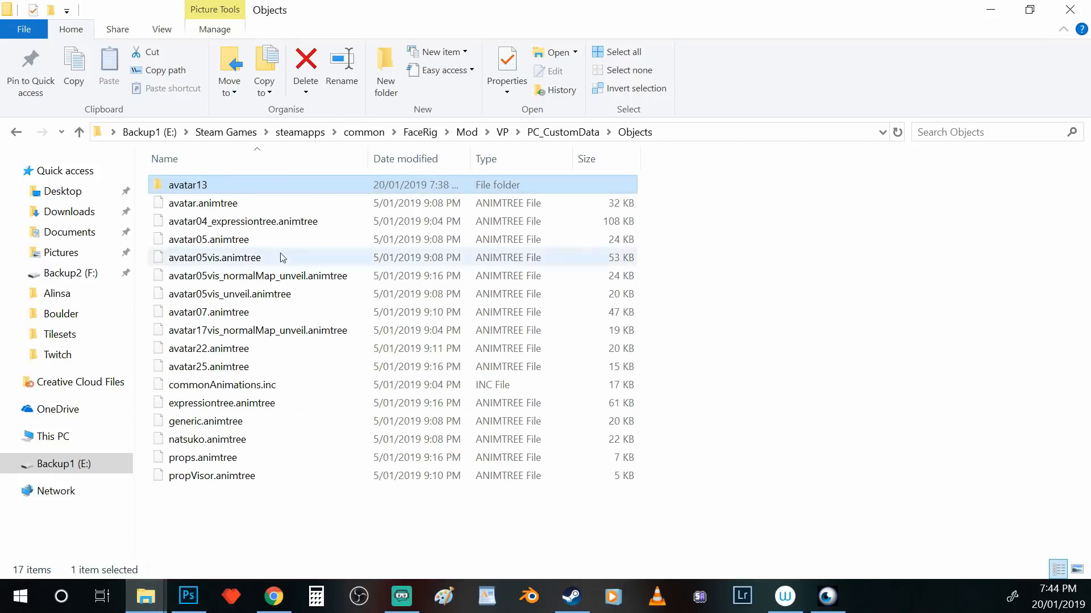
double_click(206, 188)
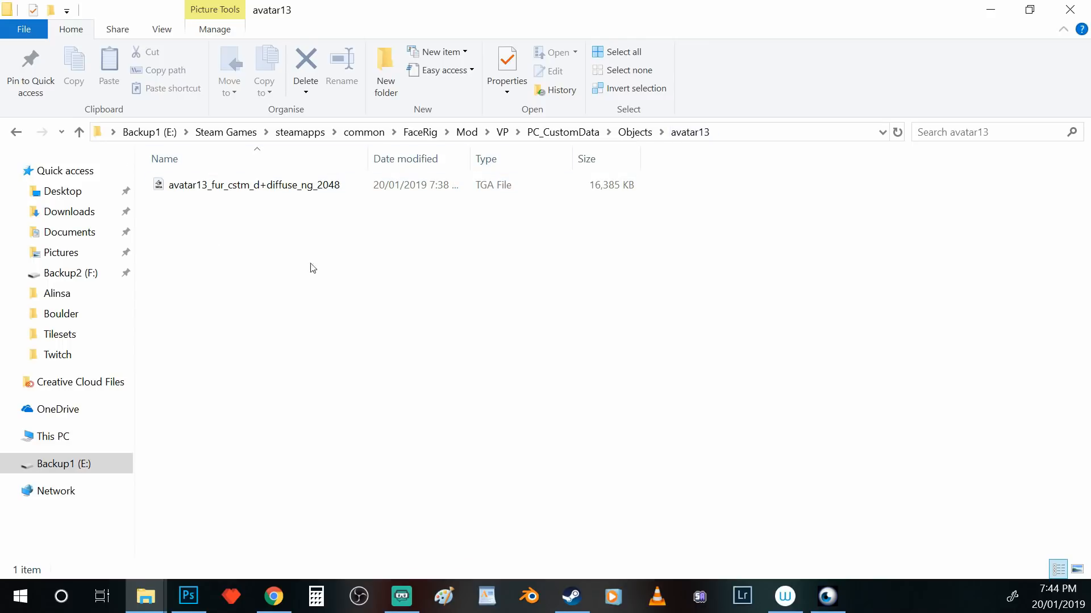
Compare the Avatars Texture Pack folder with the Objects avatar13 folder and check the avatar13_fur_cstm_d+diffuse_ng_2048 TGA file's name.
mouse_move(153, 609)
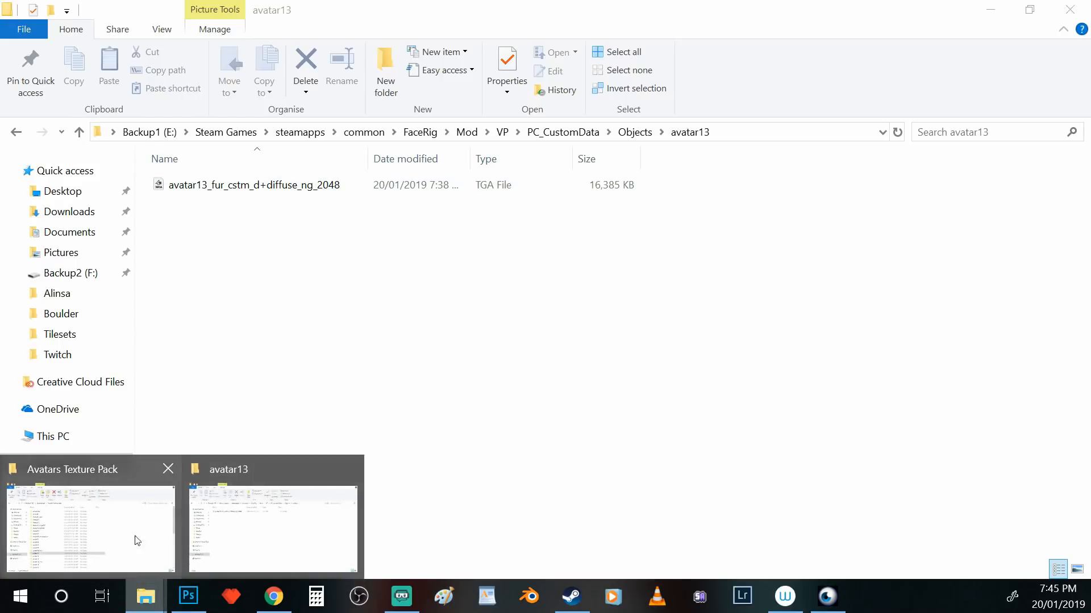
click(136, 537)
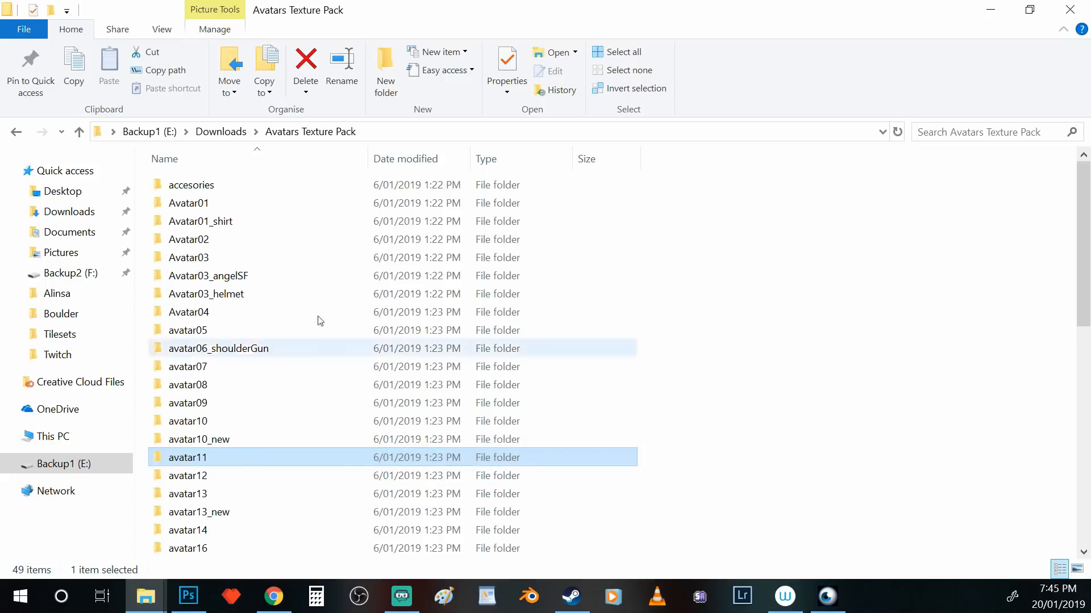
mouse_move(152, 609)
click(274, 518)
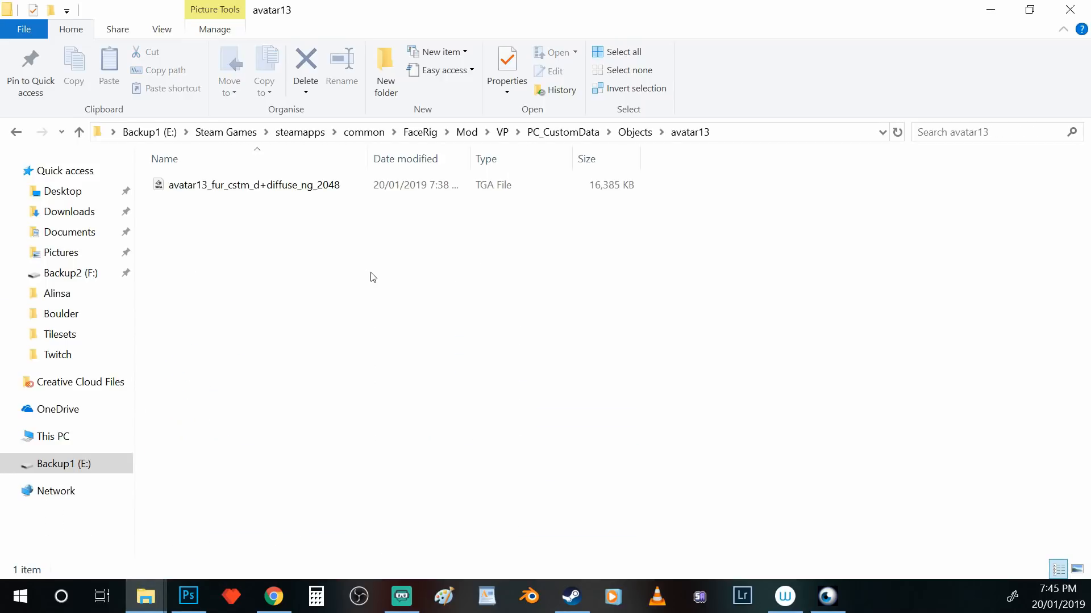
click(302, 191)
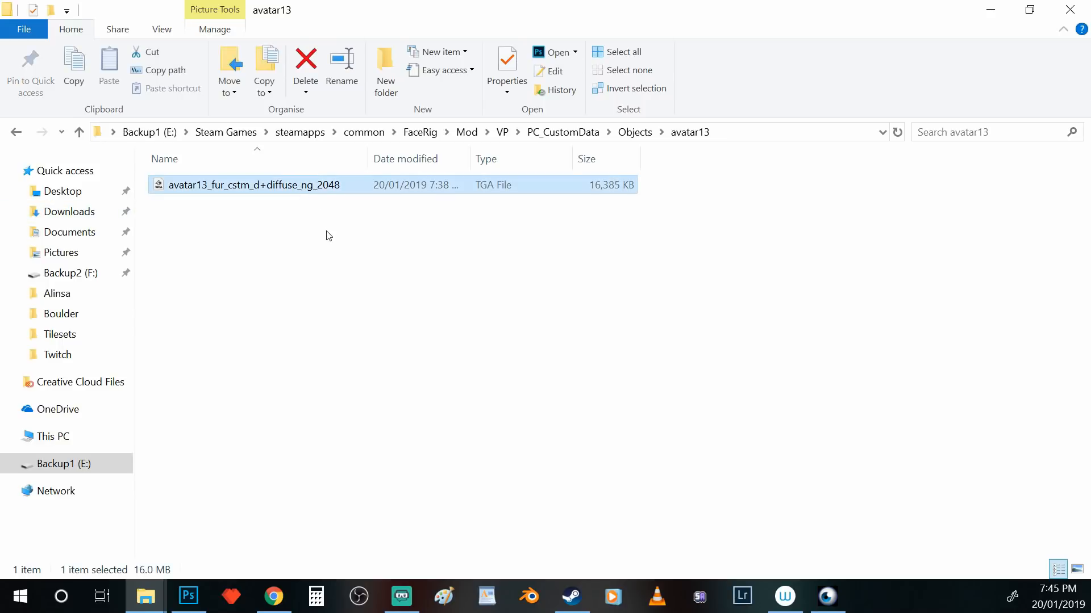
click(288, 228)
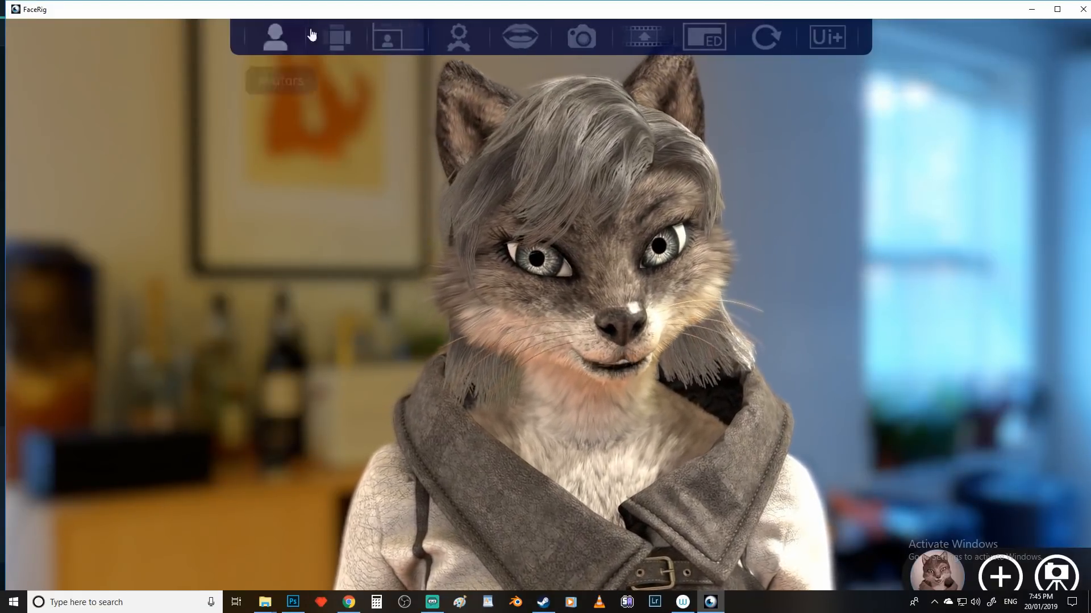
Switch to FaceRig, load the Machy avatar from the Avatar Gallery and close the gallery.
click(275, 38)
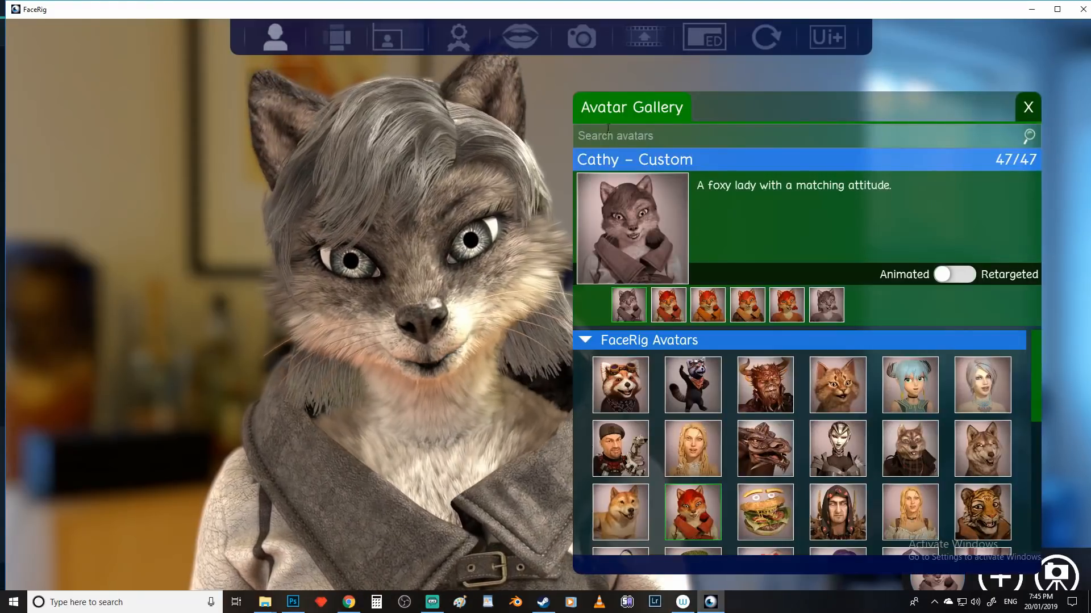
click(837, 385)
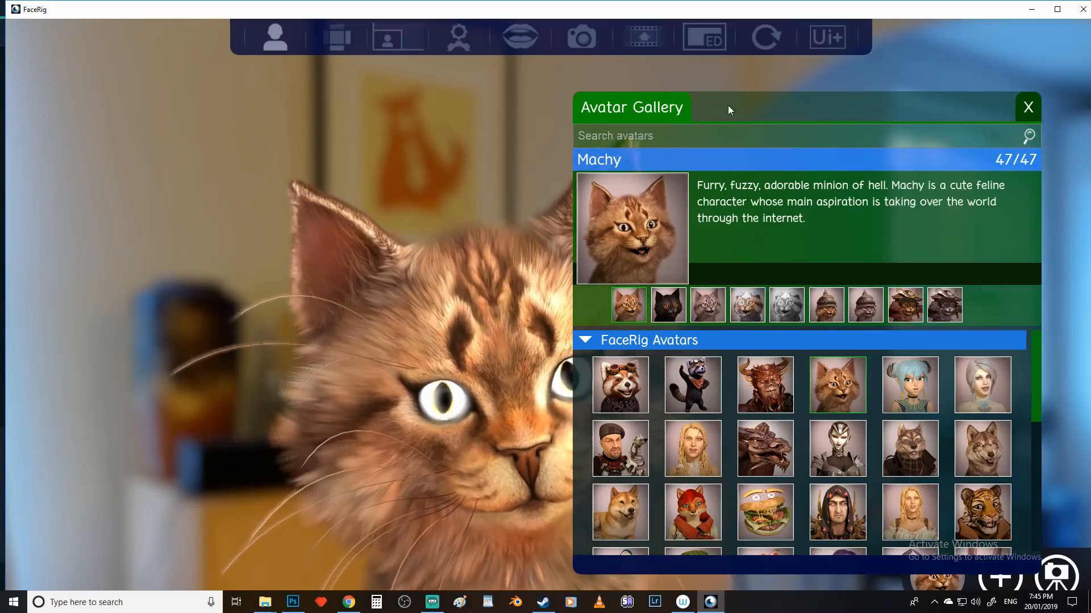
click(1027, 107)
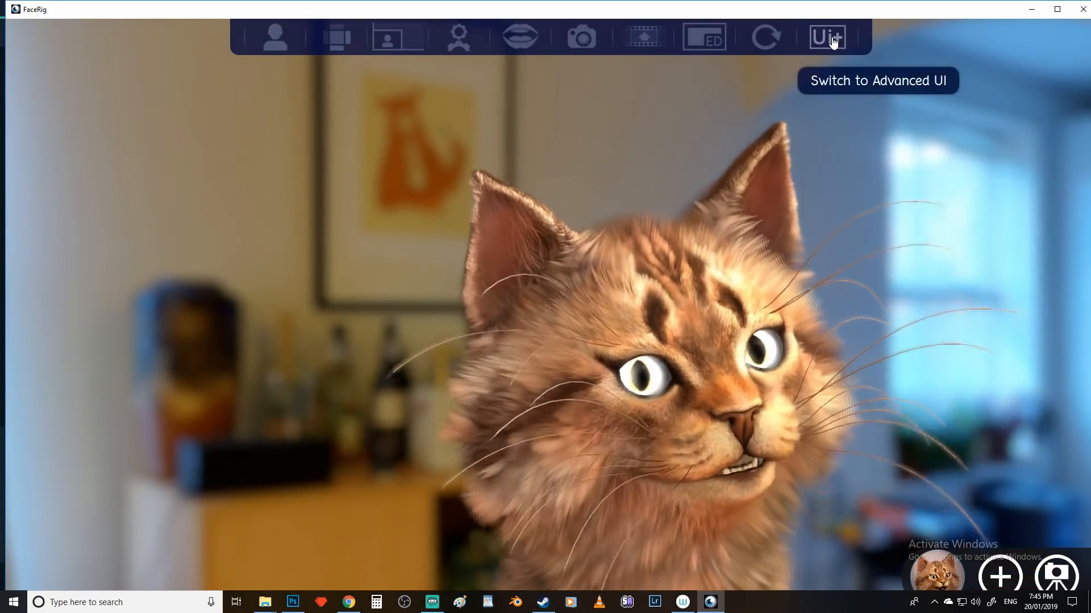
Switch FaceRig to the Advanced UI and look through the avatar's Customization, Props and Behaviour settings before returning to the Avatar Gallery.
click(830, 38)
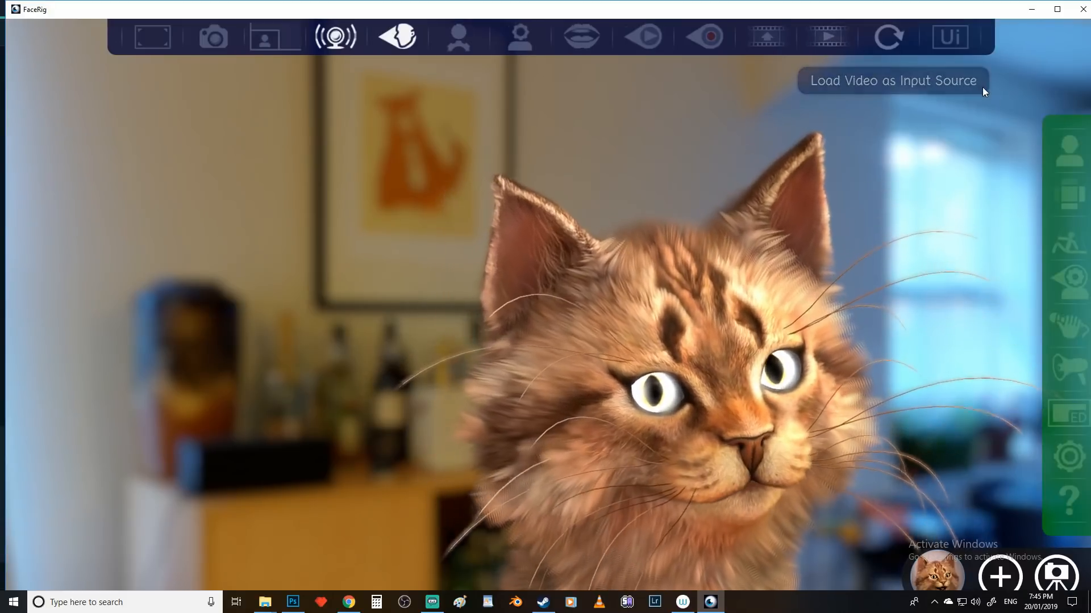
click(1067, 145)
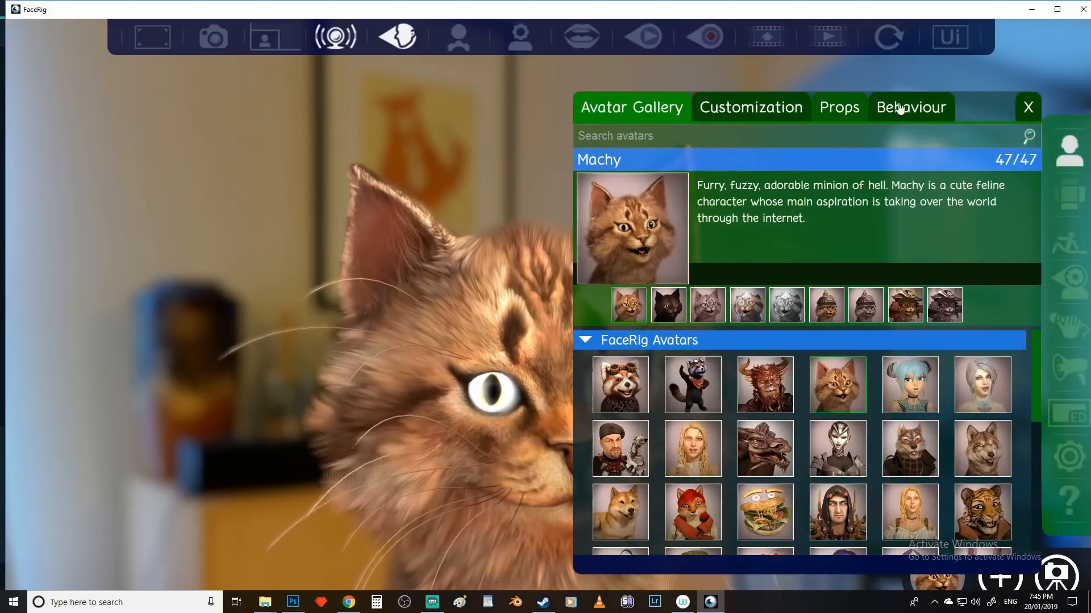
click(783, 106)
click(840, 107)
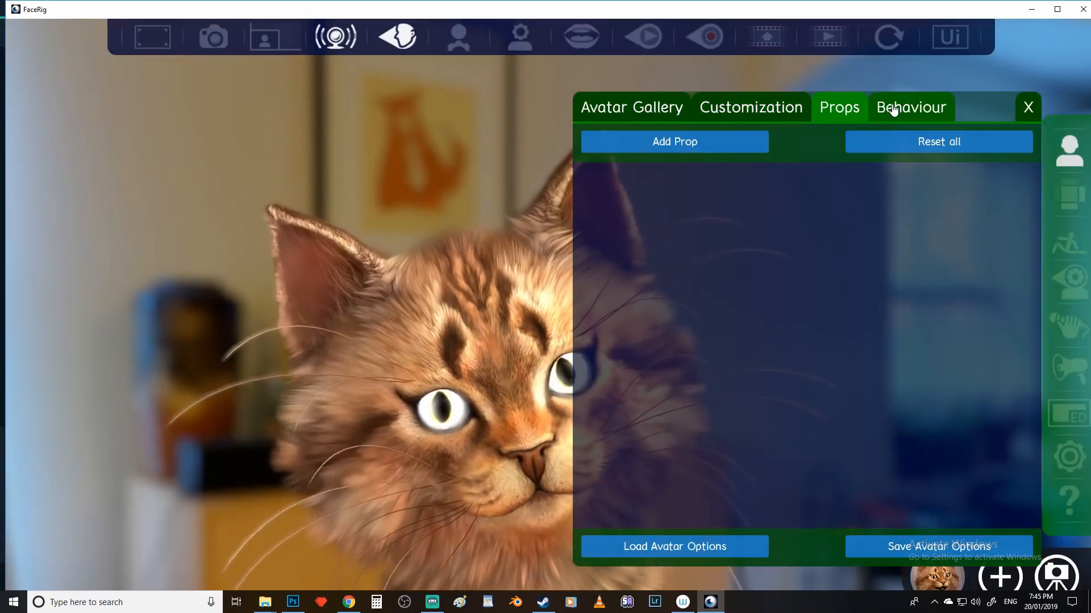
click(891, 107)
click(652, 108)
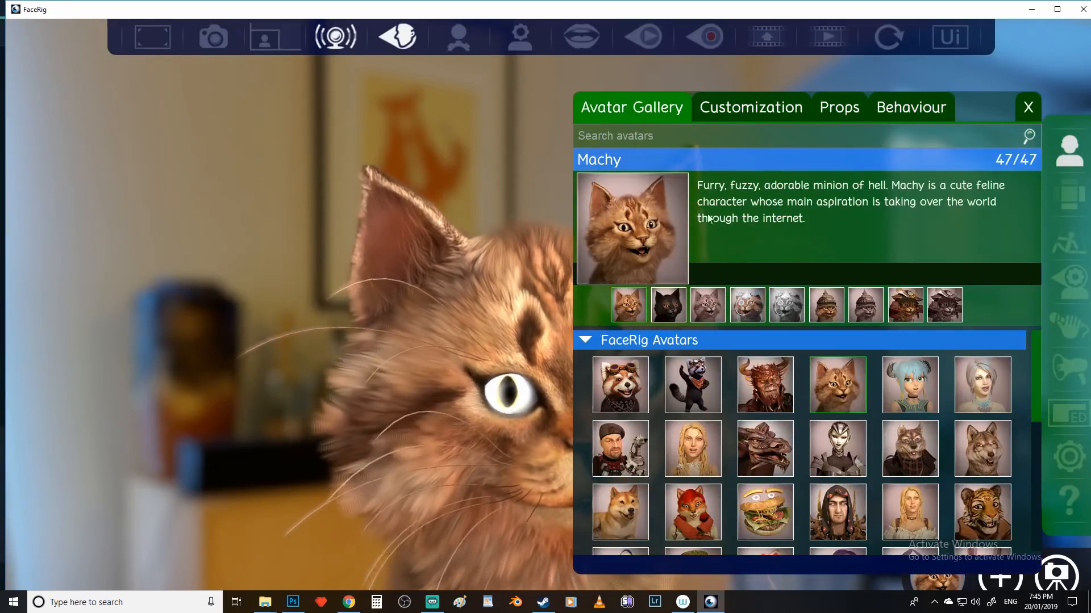
Load the red-haired fox avatar Cathy from the FaceRig Avatars list.
scroll(798, 472, down, 1)
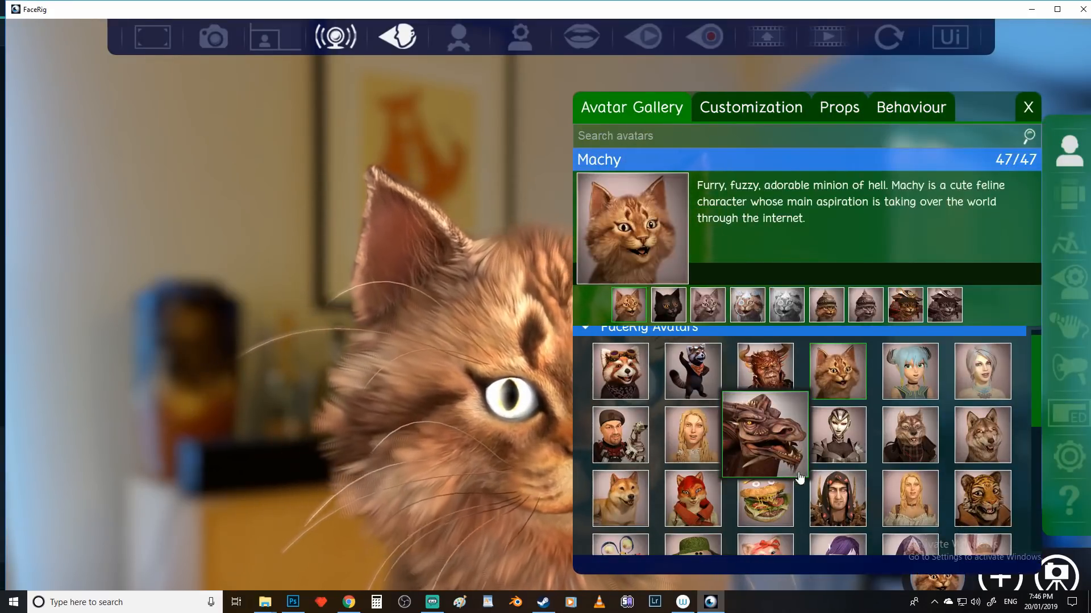
scroll(795, 471, down, 3)
click(694, 455)
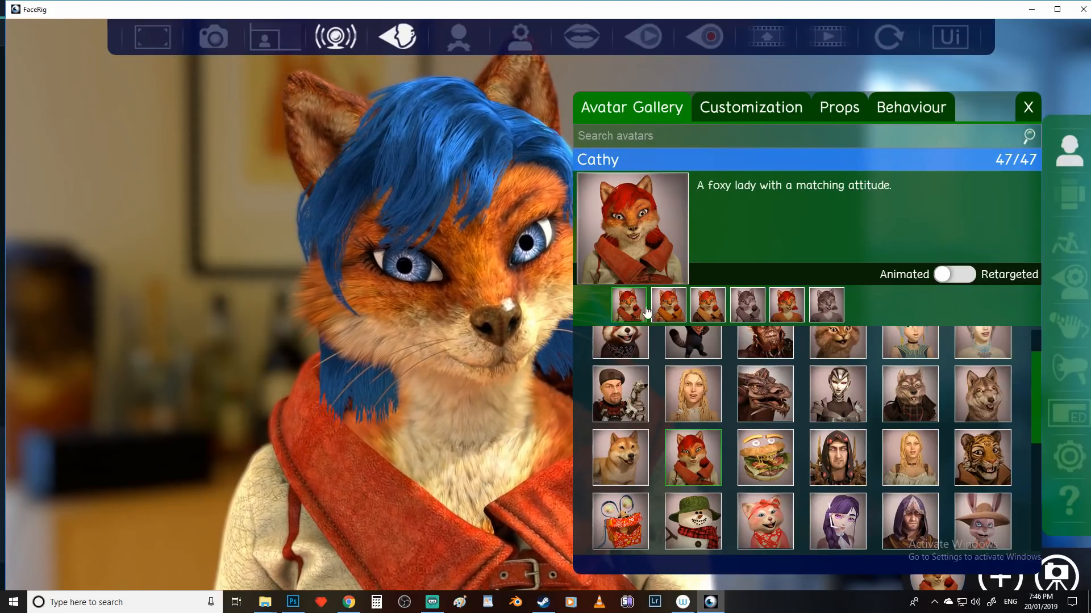
Preview Cathy's ChillEvening and Autumn skins, compare Cathy – Custom with Lady Katherine – Custom, and keep Cathy – Custom loaded.
click(669, 310)
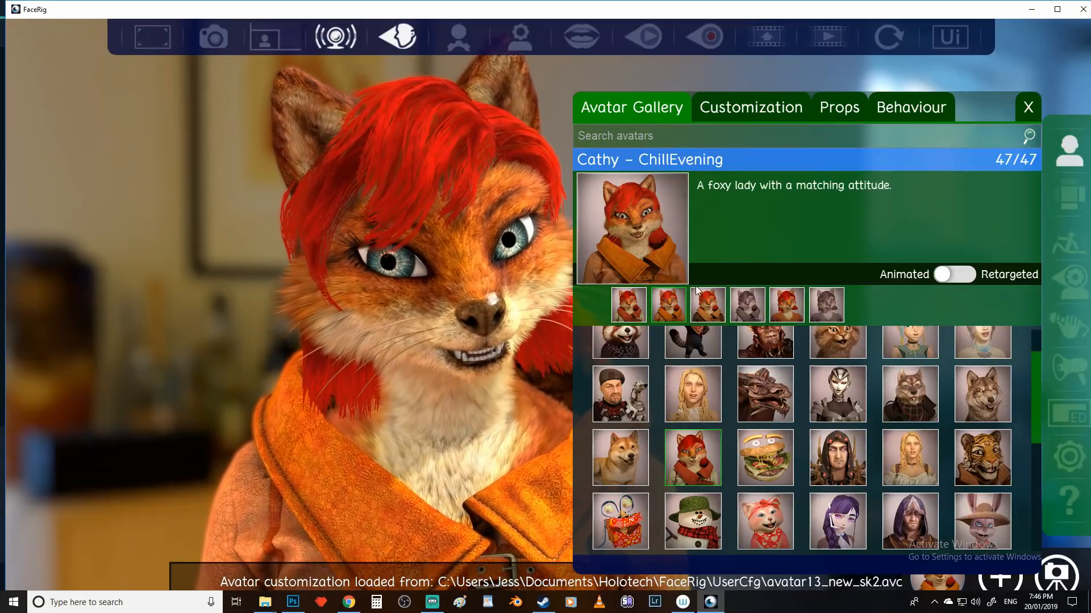
click(716, 313)
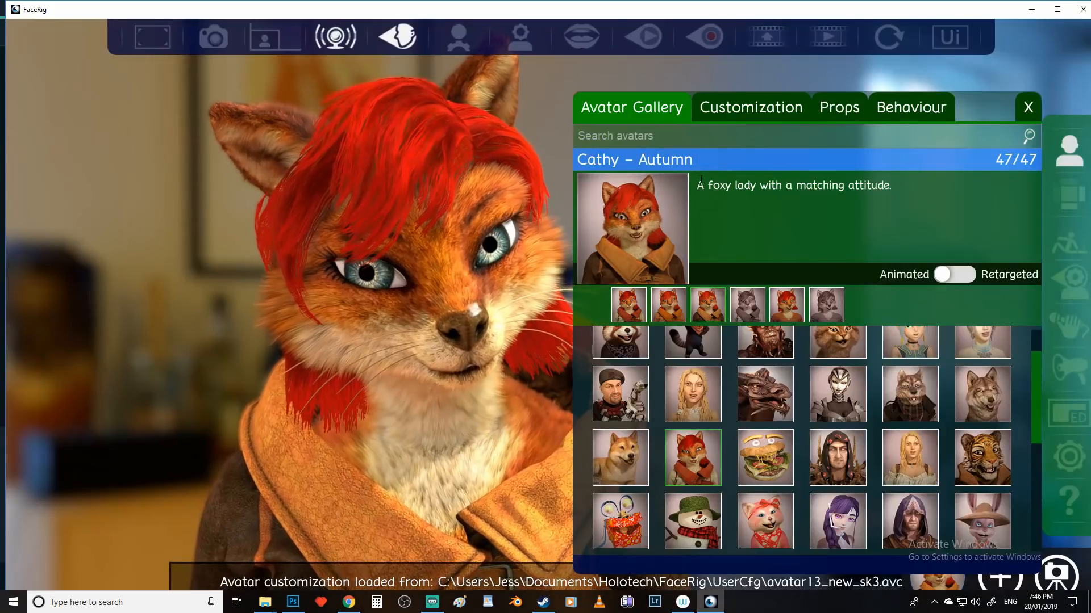
click(748, 306)
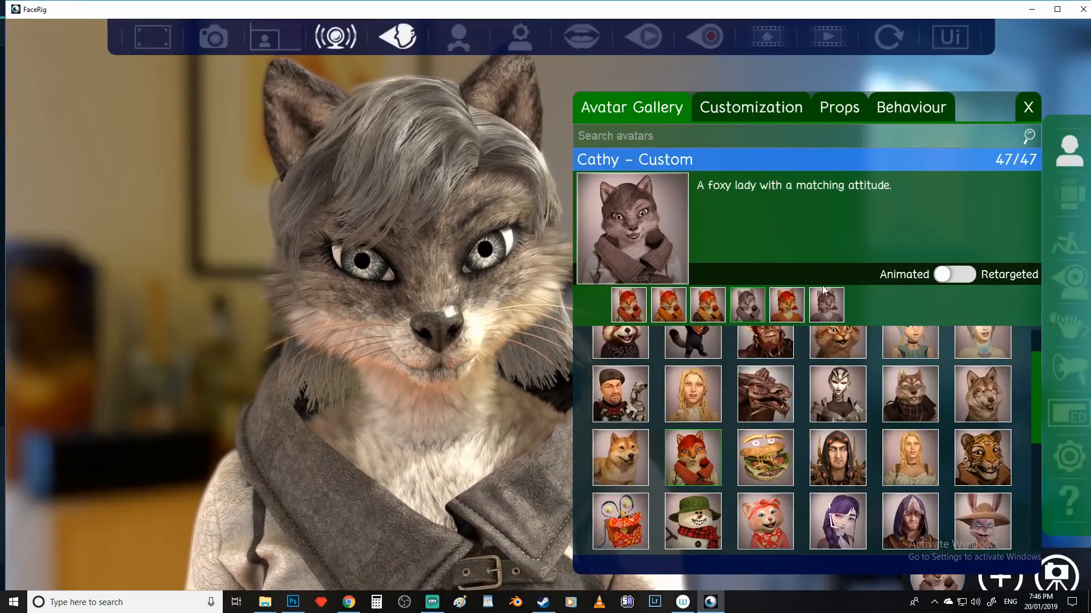
click(832, 305)
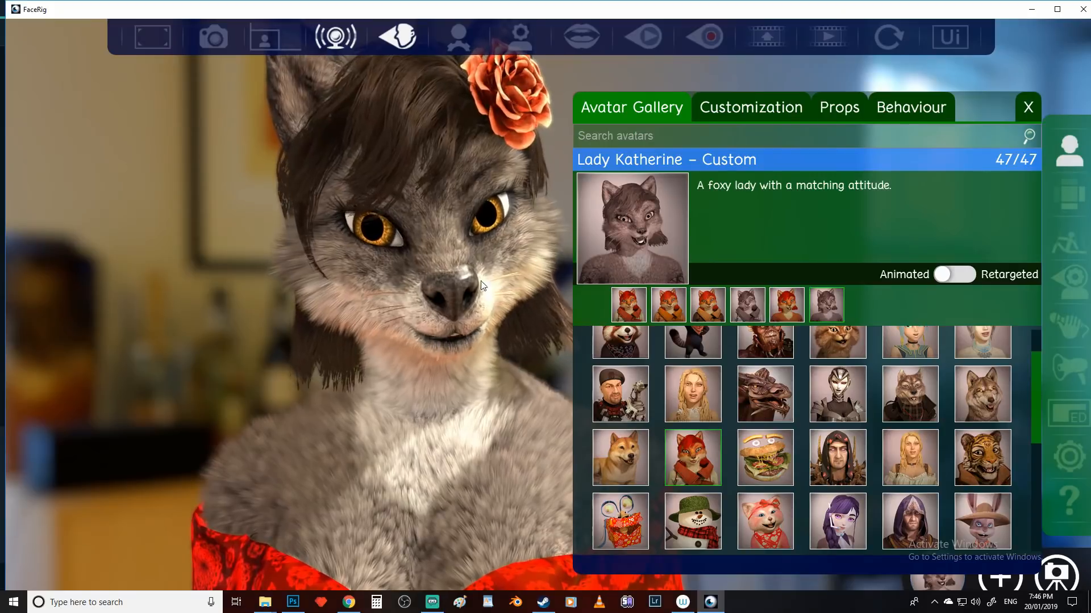
click(746, 308)
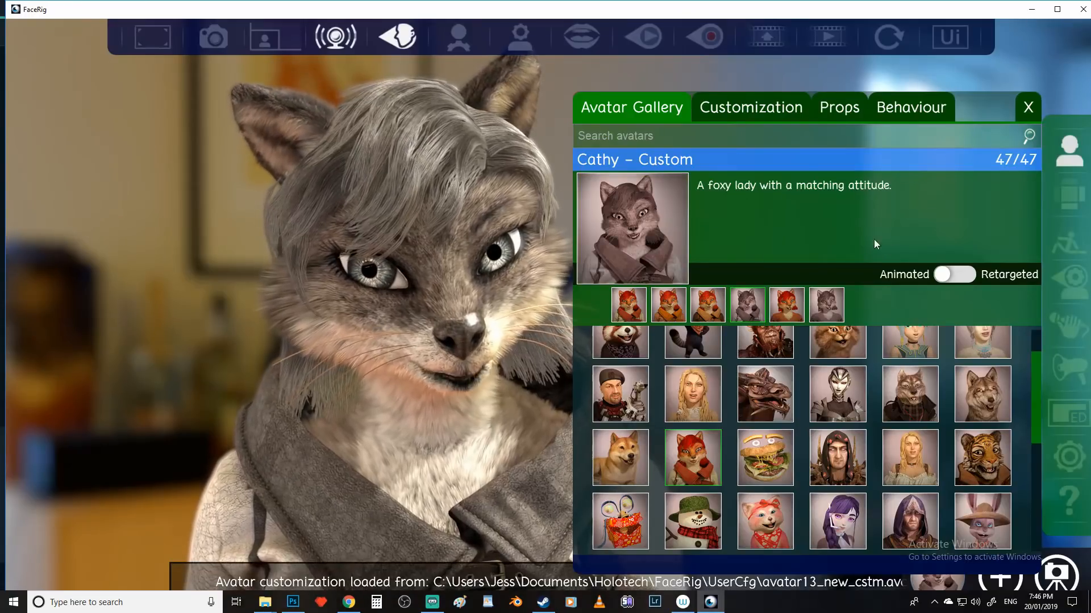
click(708, 306)
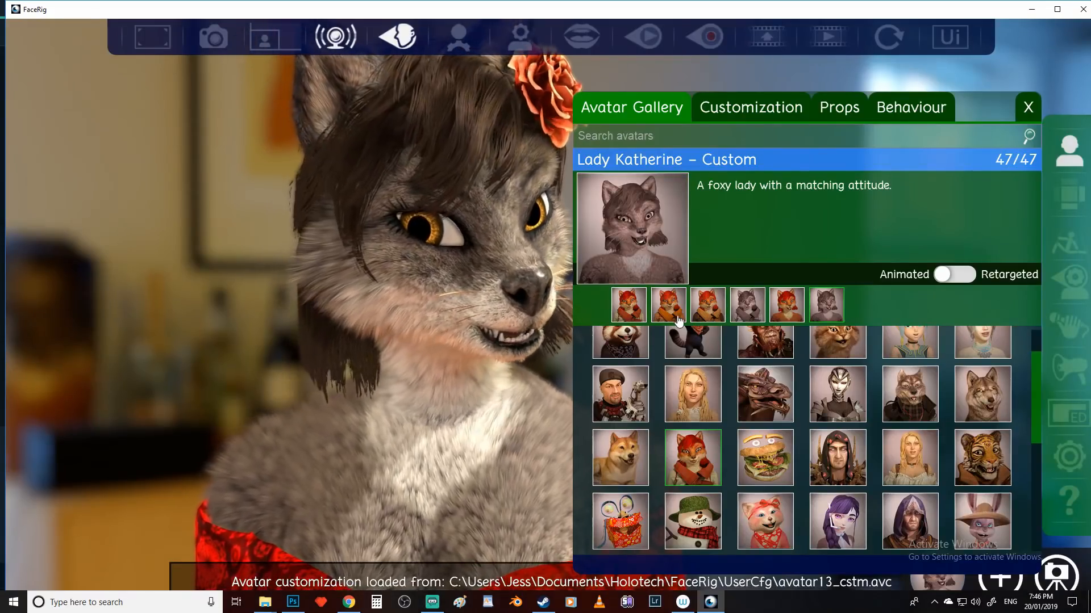
click(674, 317)
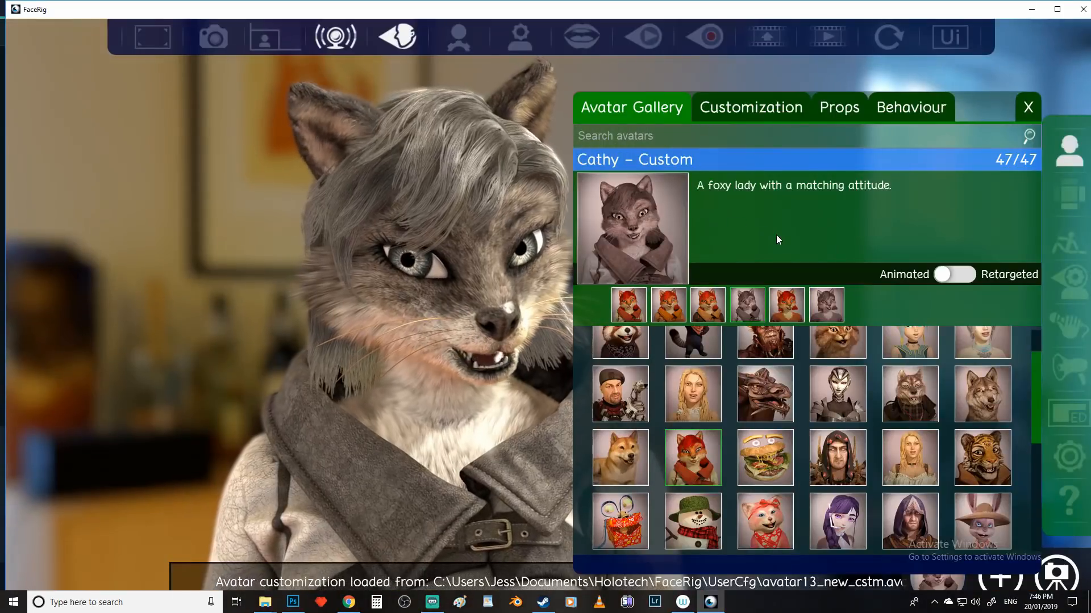
Set Cathy's Fur Base Color to magenta #de2fde in the color customization.
click(761, 114)
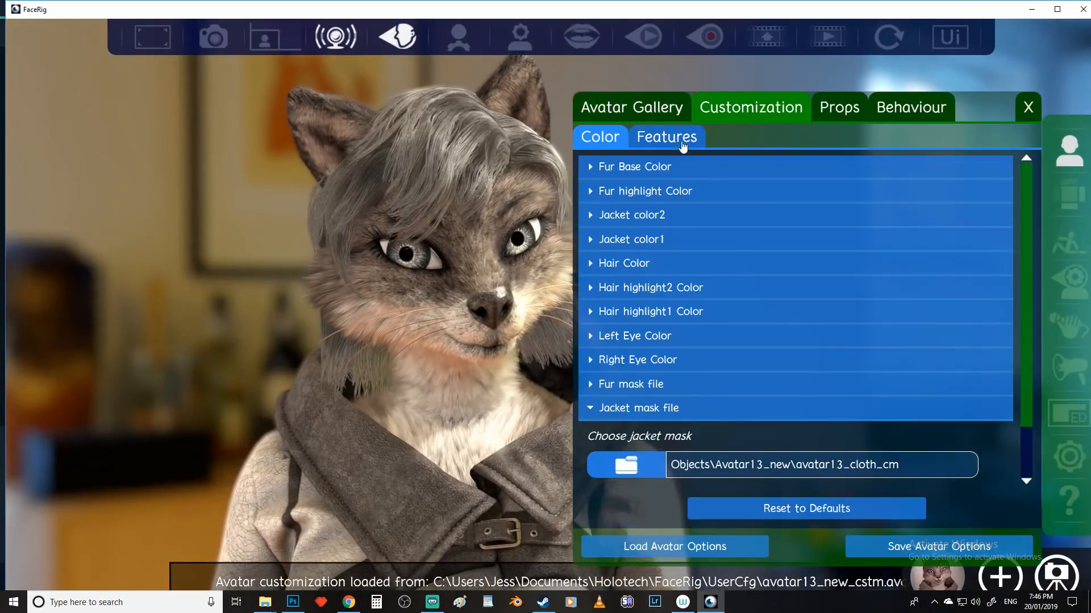
click(694, 170)
click(744, 246)
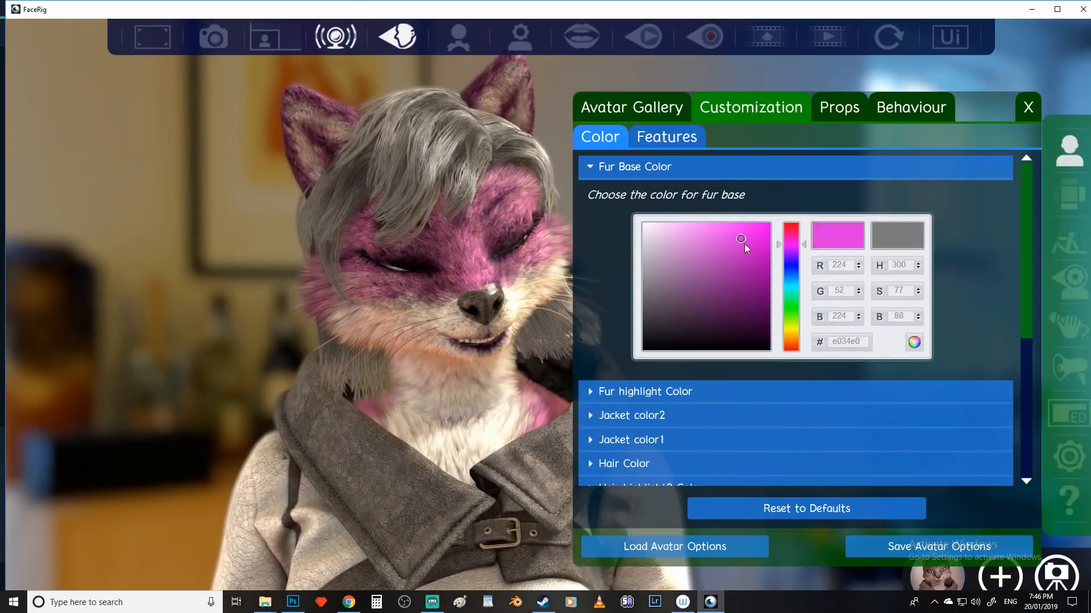
click(744, 239)
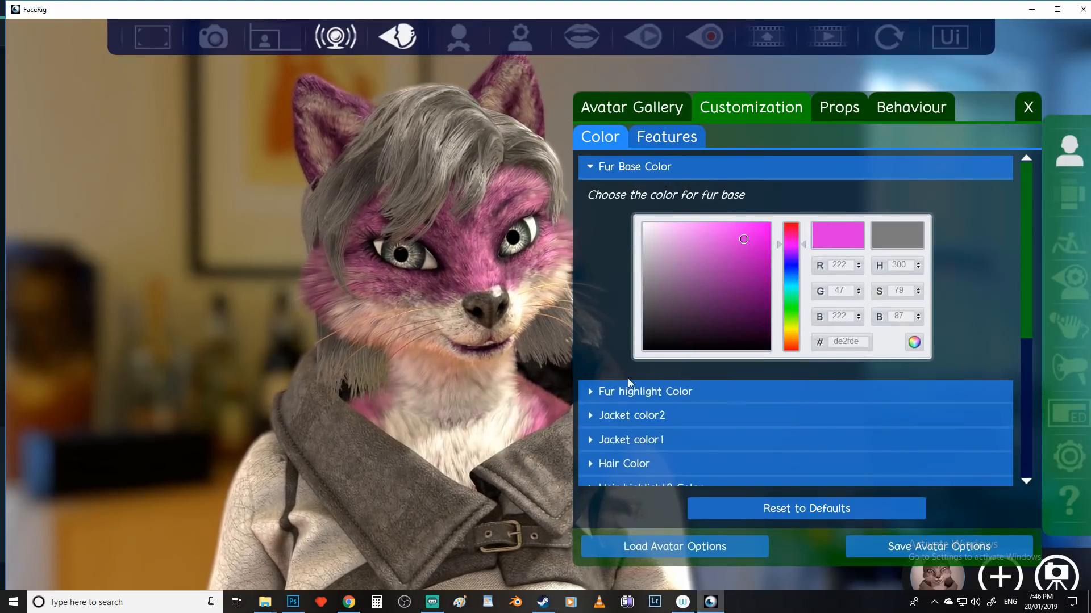
Set the Fur highlight Color to bright green #00ff77.
click(644, 391)
drag(795, 293, 793, 320)
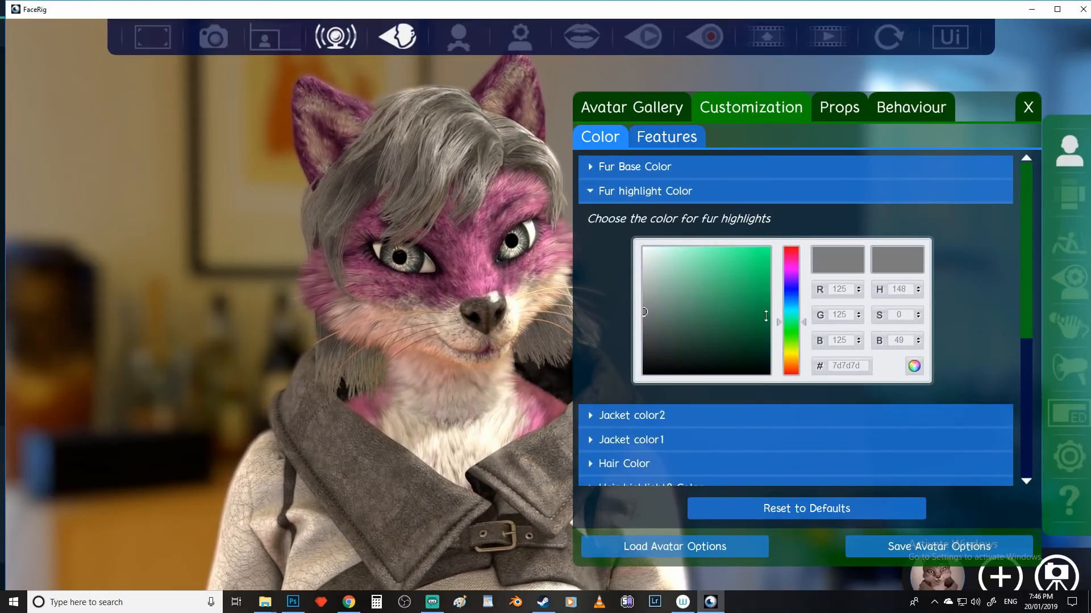
mouse_move(755, 250)
mouse_down()
mouse_move(747, 251)
mouse_move(771, 254)
mouse_move(713, 248)
mouse_move(769, 248)
mouse_up()
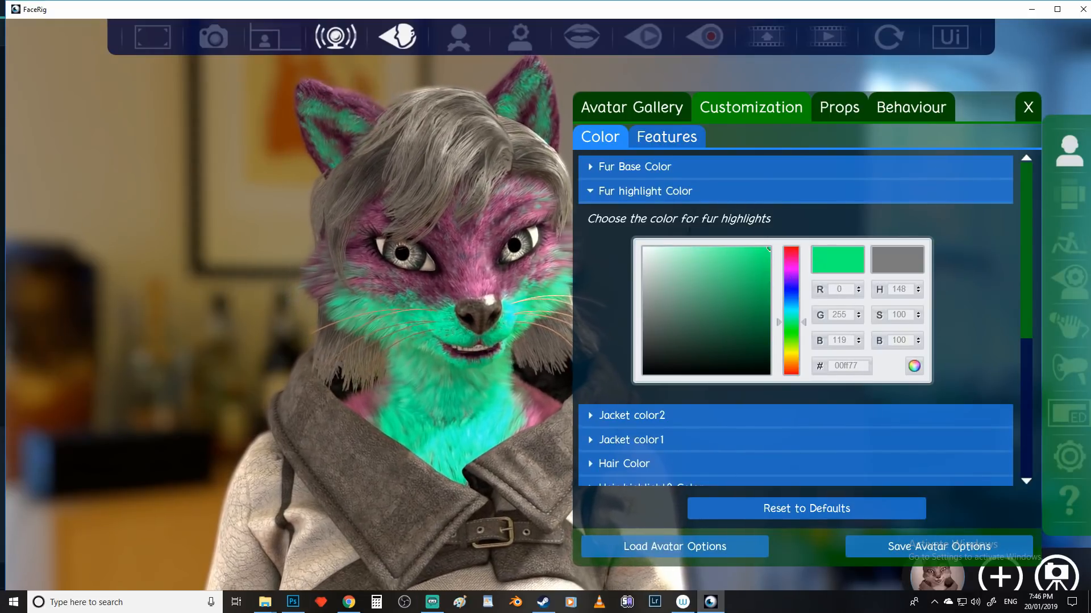
Set the Hair Color to dark green #0a401c.
scroll(662, 443, down, 1)
click(682, 441)
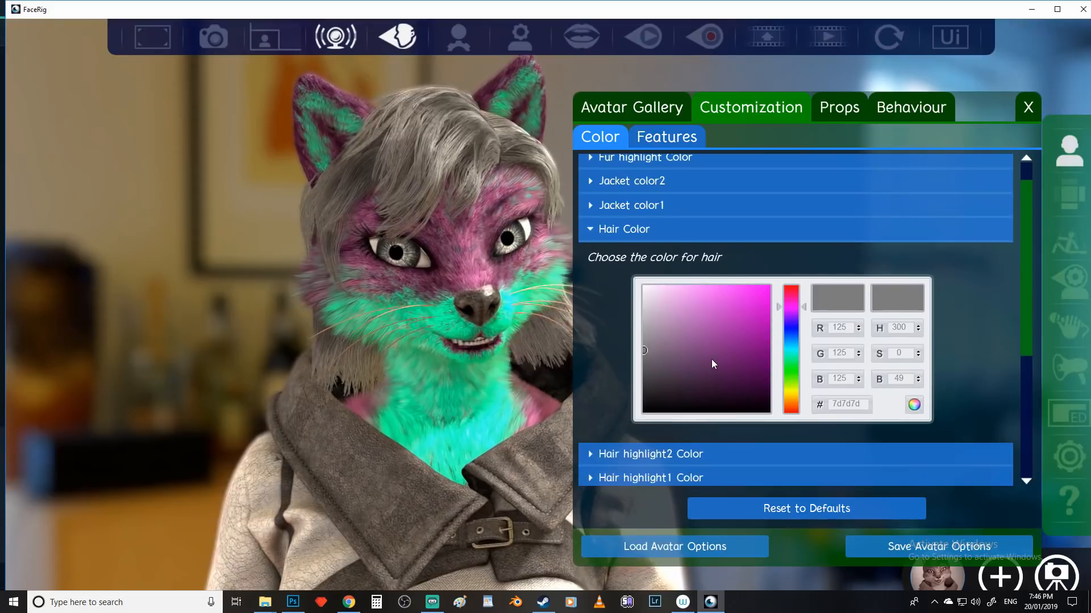
click(751, 381)
drag(800, 336, 799, 364)
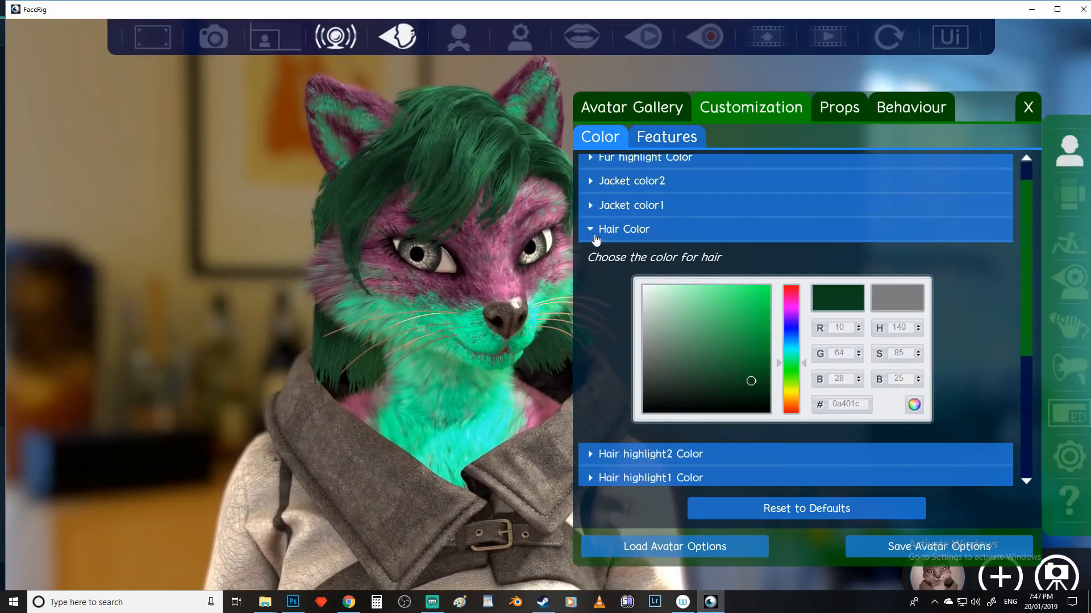
Examine the Fur mask file setting, browse for a replacement texture, cancel the file selection and return to the Avatar Gallery.
scroll(739, 364, down, 3)
scroll(753, 386, down, 2)
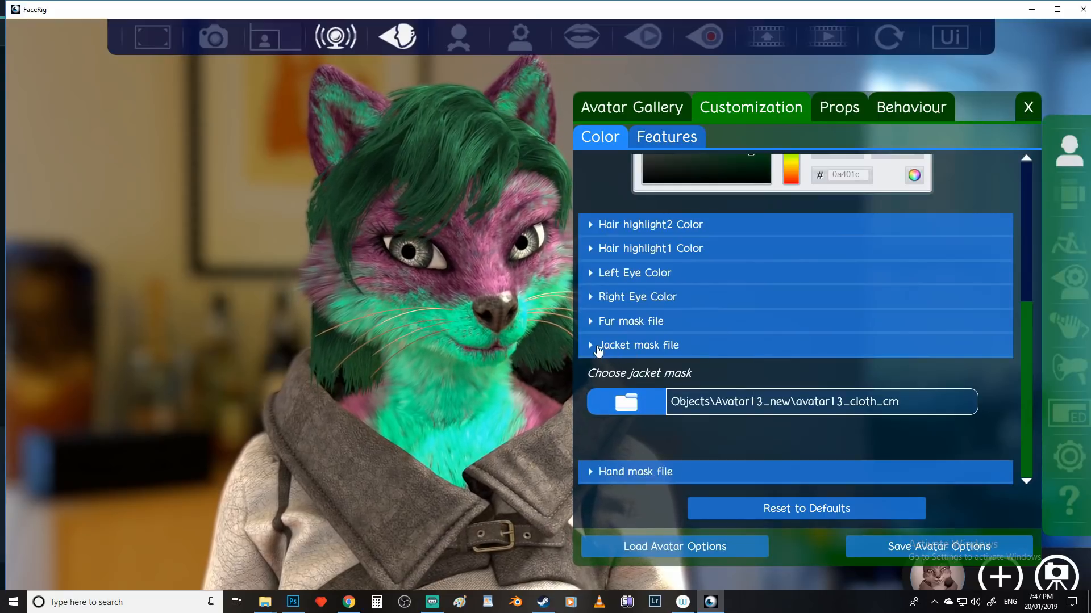
click(612, 322)
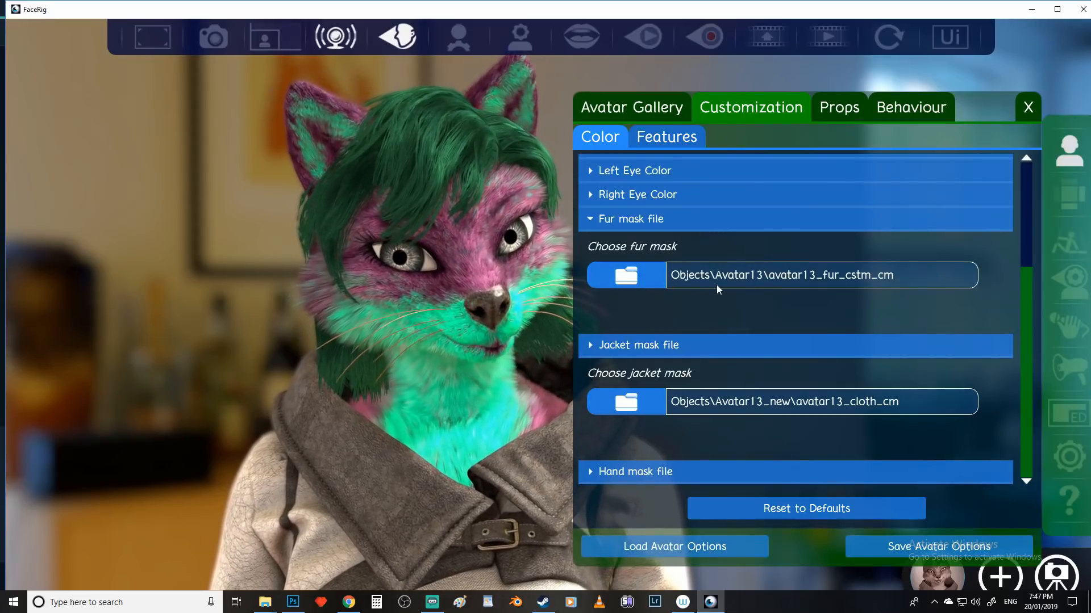
click(625, 277)
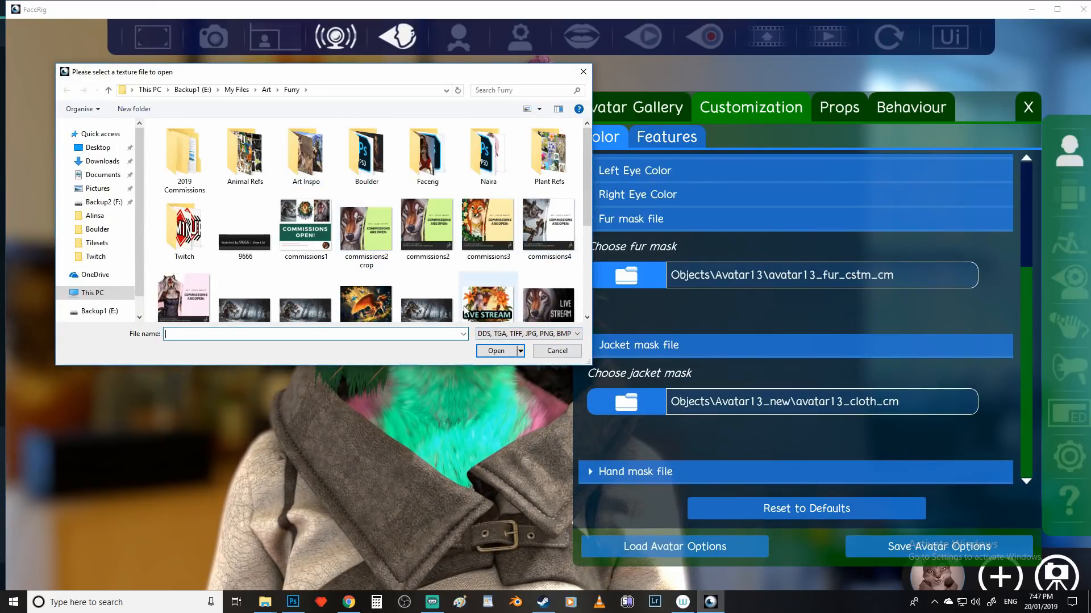
click(557, 351)
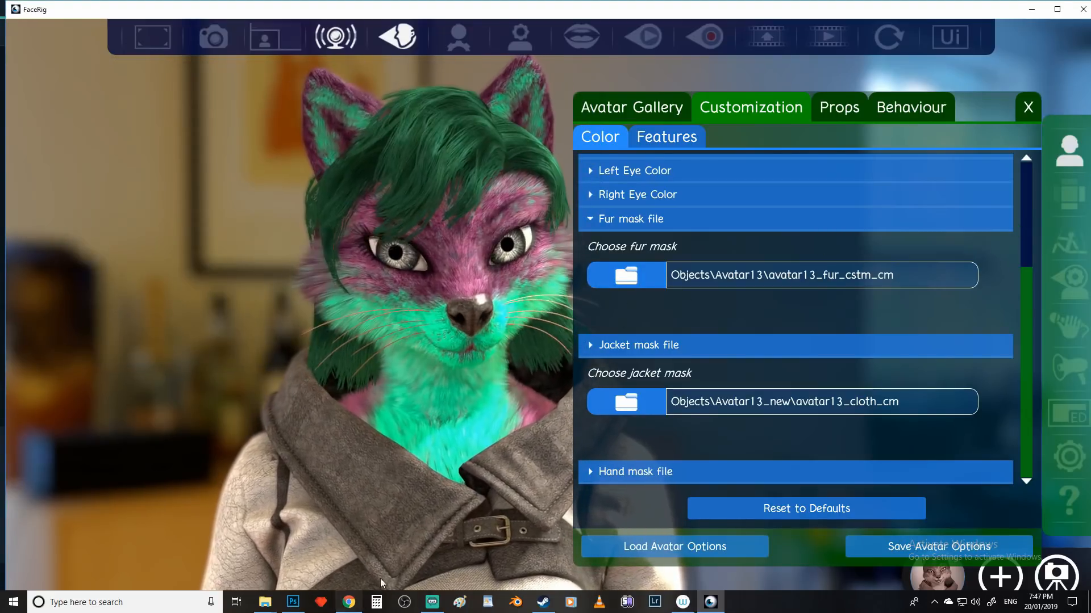
click(650, 109)
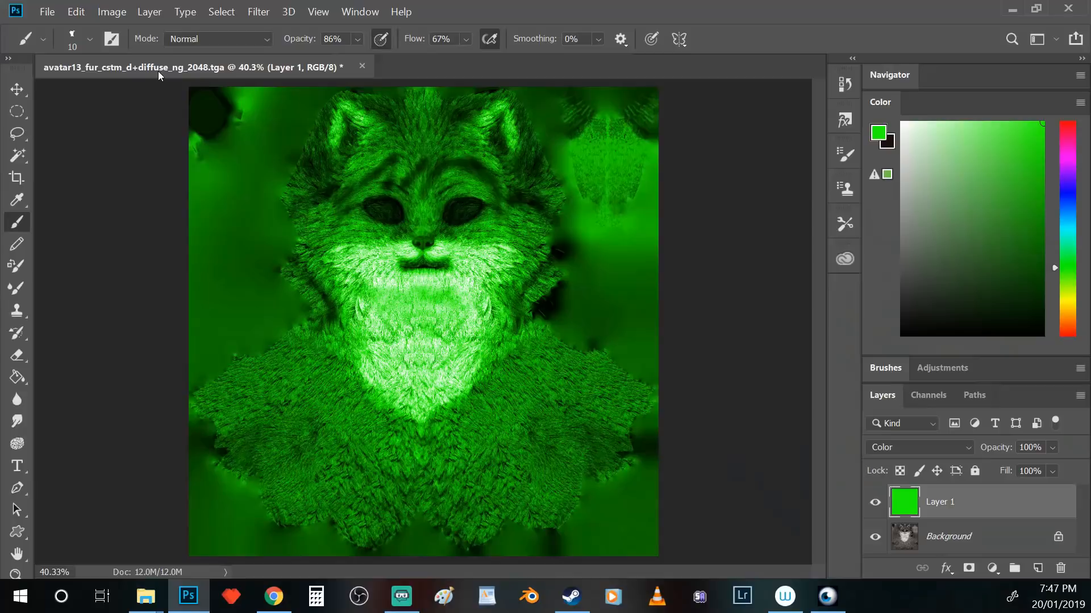
Start saving the green fur texture as a new file in Targa format.
click(48, 13)
click(91, 199)
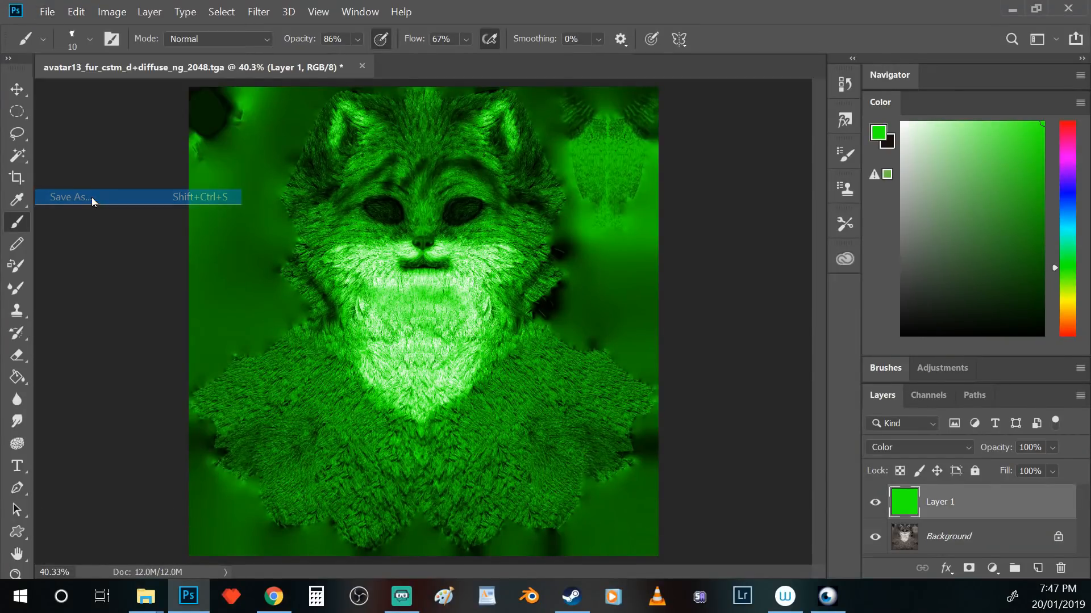
click(281, 391)
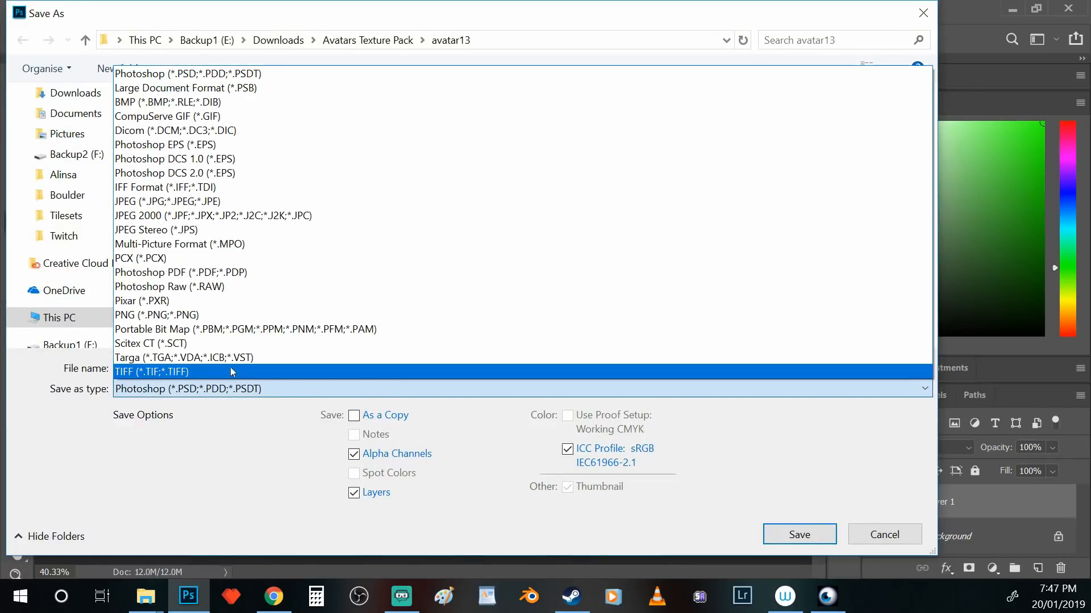
click(158, 358)
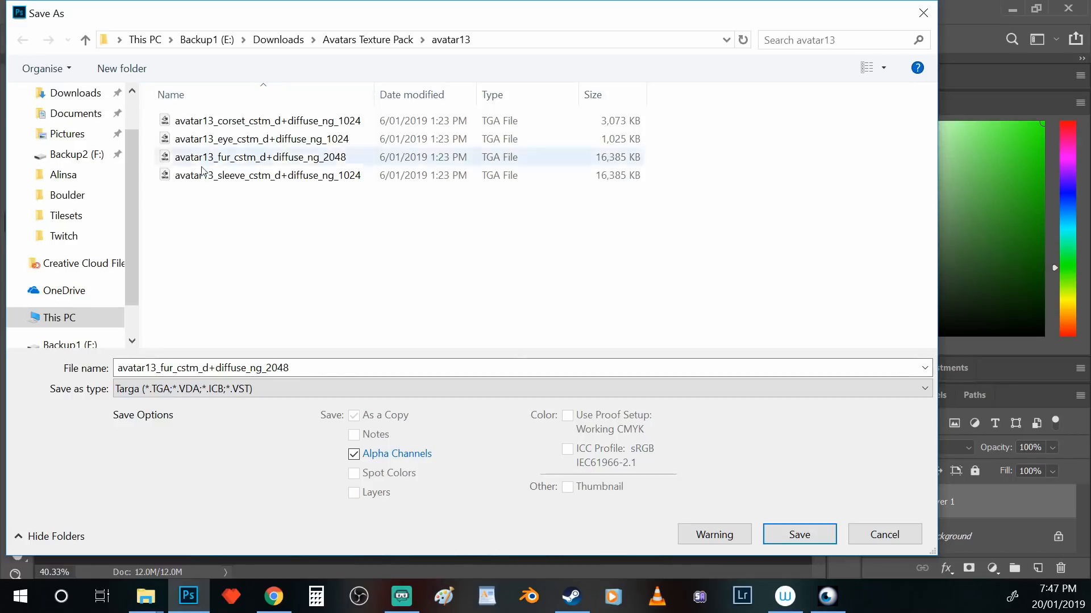
Set the save location to the FaceRig folder on Backup1 (E:), inside Steam Games, steamapps, common.
scroll(91, 328, down, 1)
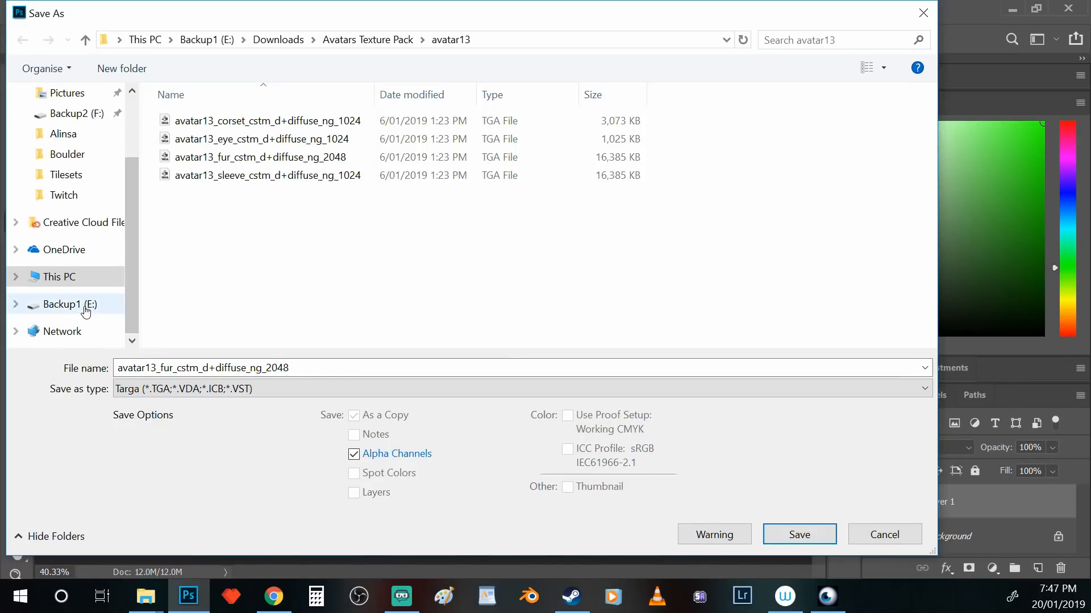
click(85, 305)
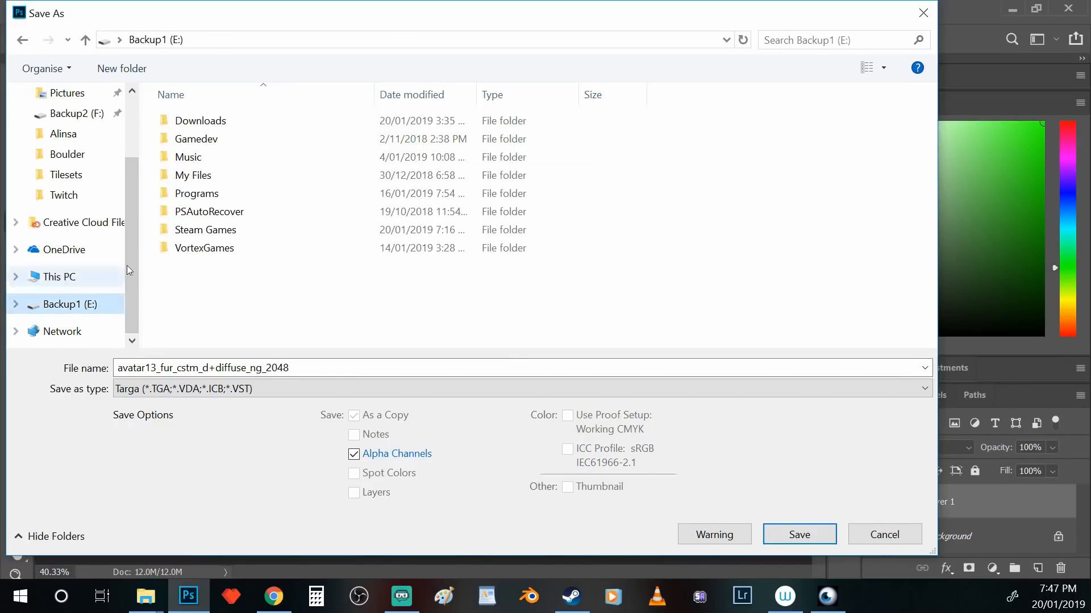
double_click(207, 230)
scroll(227, 228, down, 3)
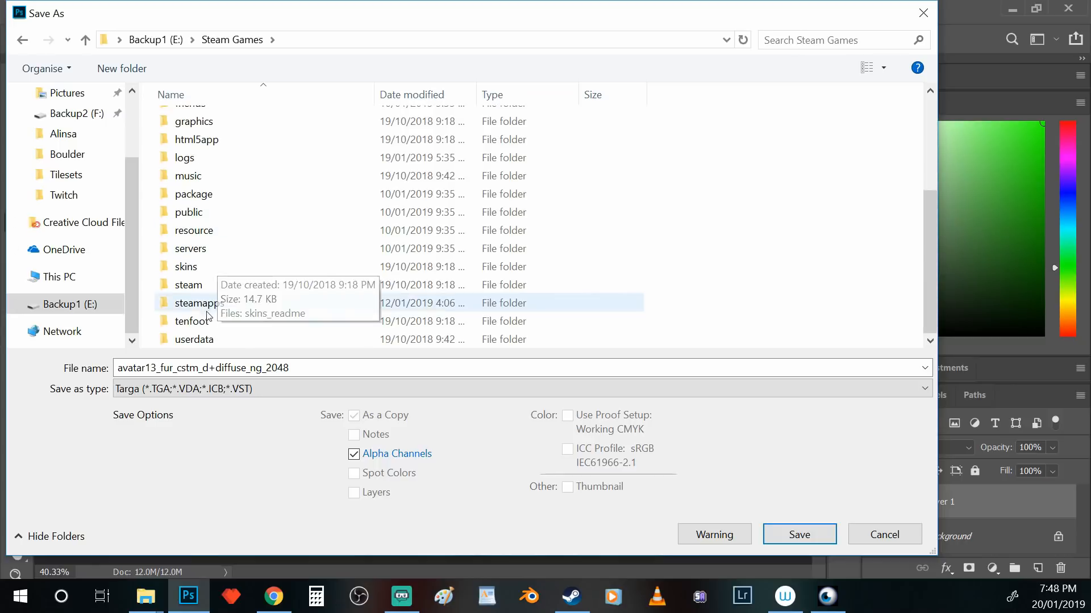
double_click(223, 307)
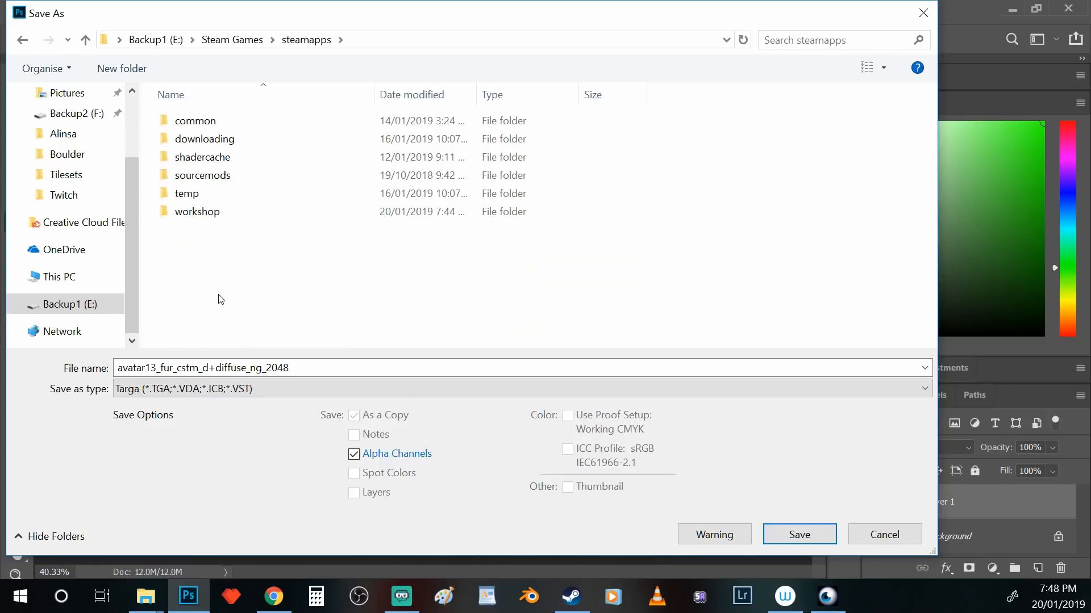
double_click(219, 123)
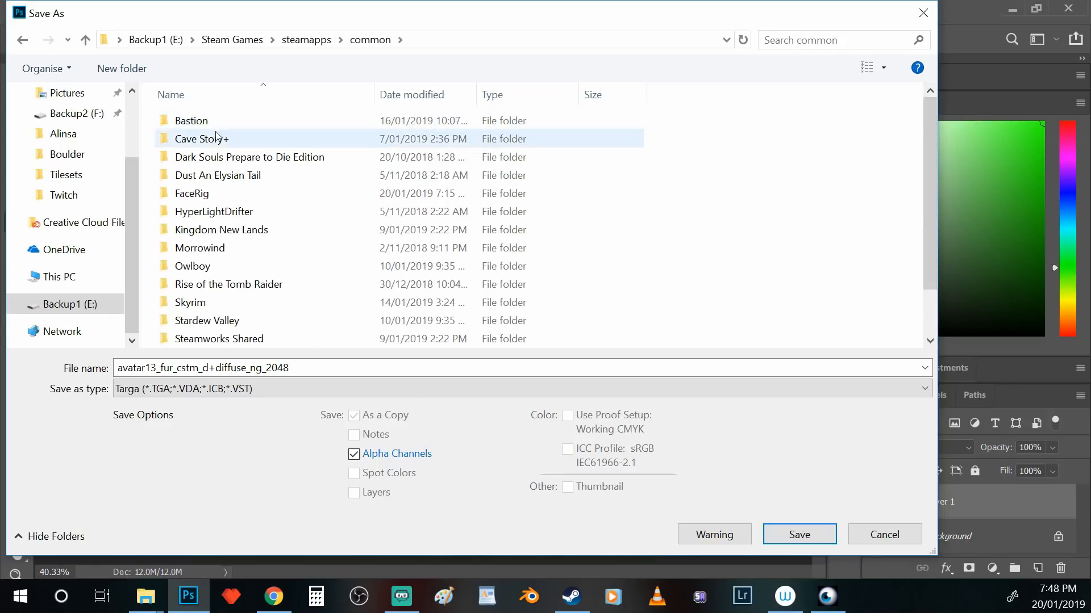
double_click(203, 195)
Save the texture into Mod/VP/PC_CustomData/Objects/avatar13, replacing the existing avatar13_fur_cstm_d+diffuse_ng_2048 file.
double_click(207, 140)
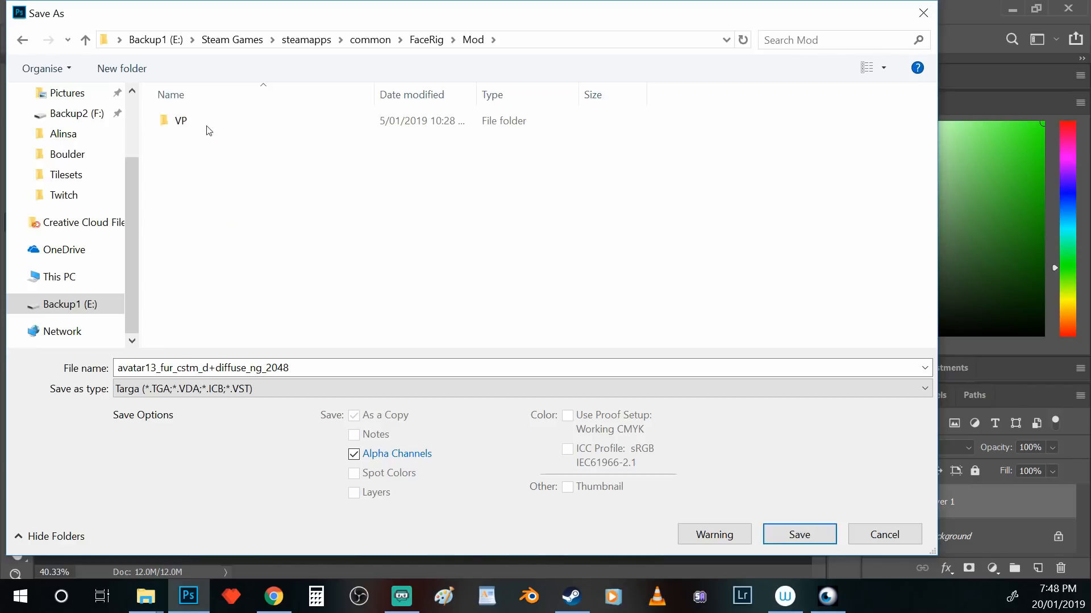
double_click(207, 125)
double_click(225, 161)
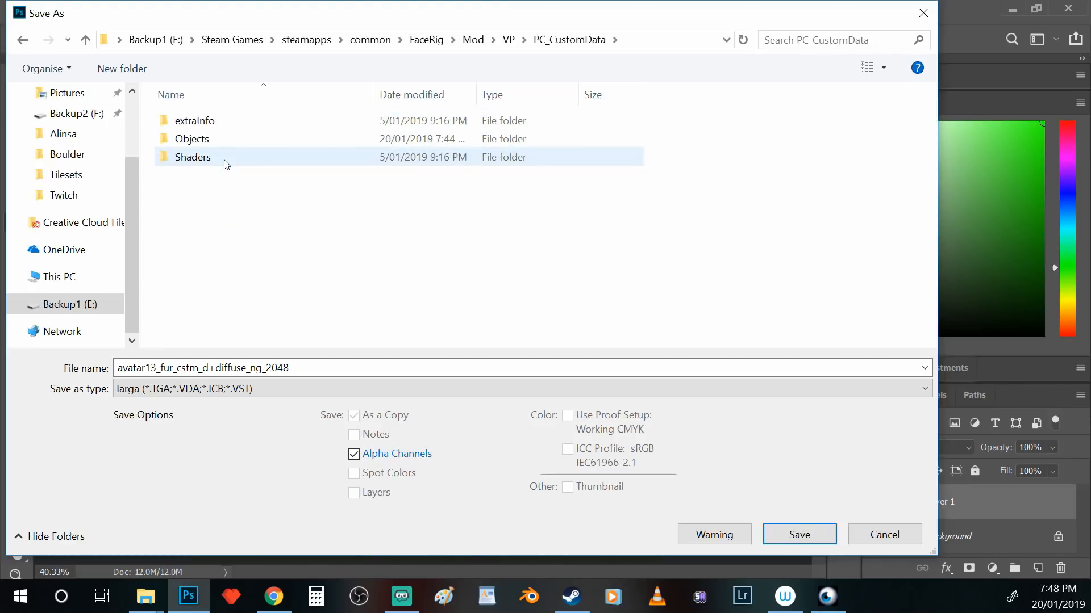
double_click(203, 143)
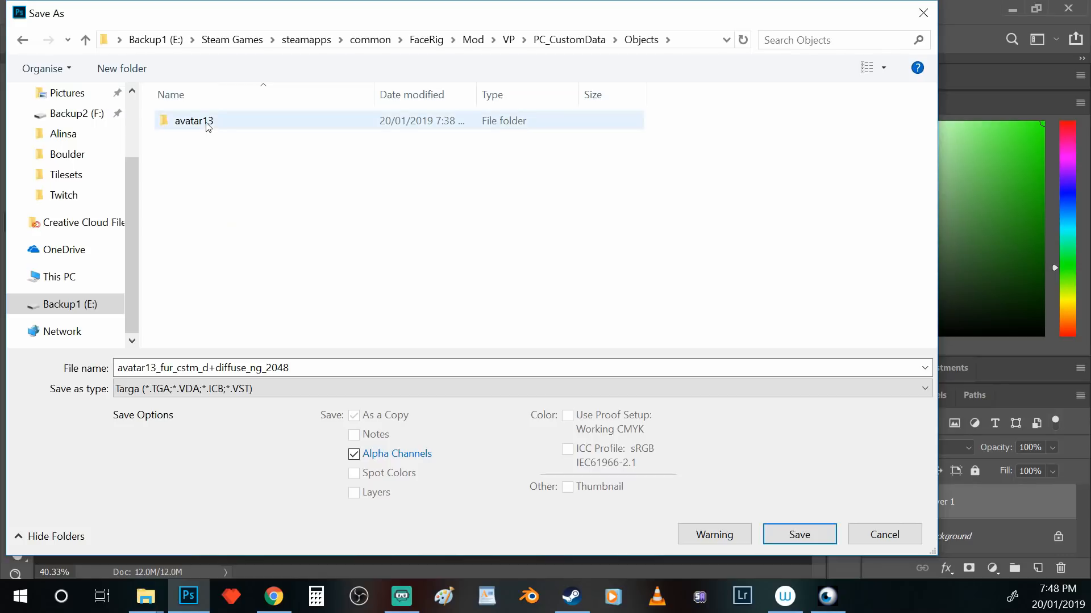
double_click(206, 121)
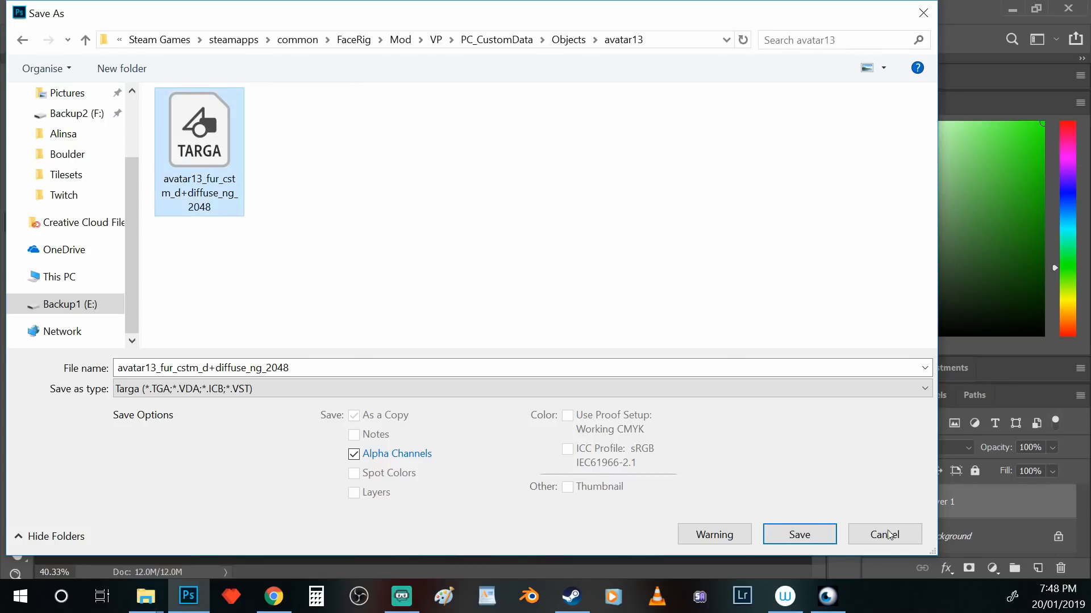
click(801, 534)
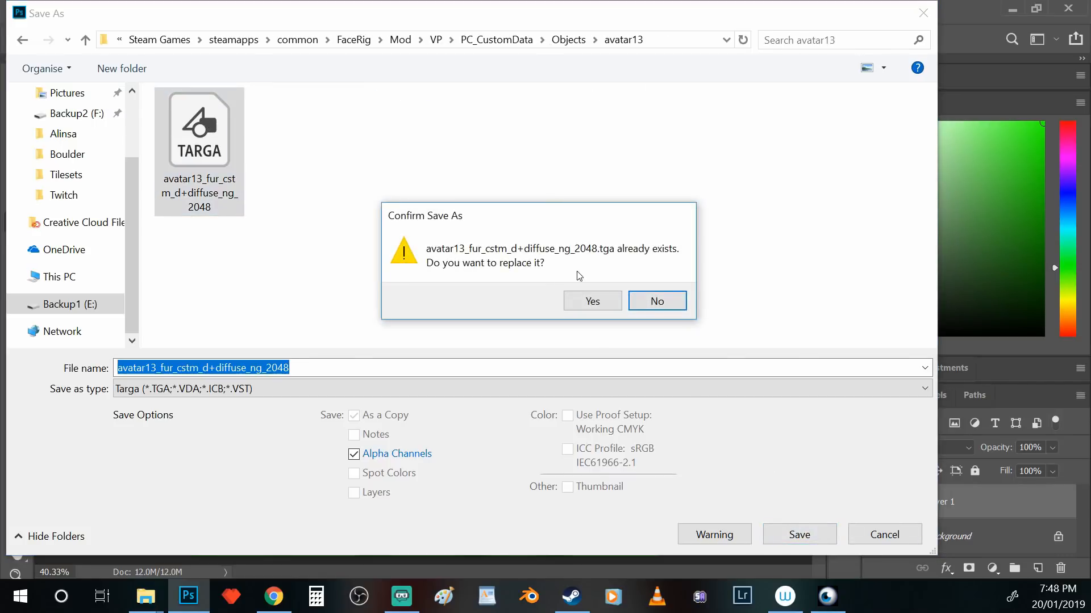
click(590, 297)
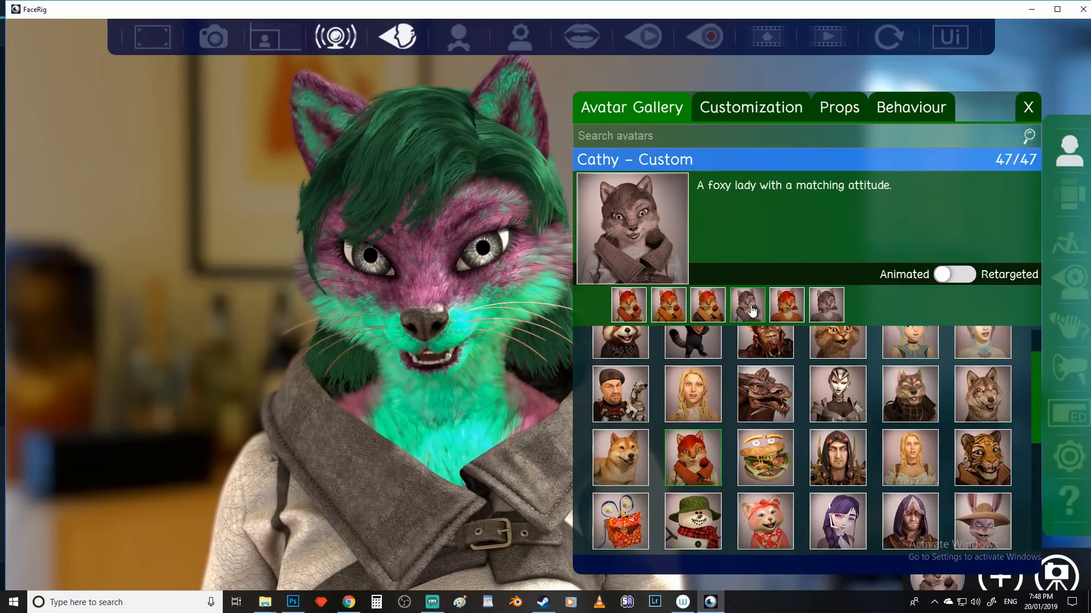
In FaceRig, load the Lady Katherine – Custom skin and switch back to Cathy – Custom to reload the fur texture.
click(751, 311)
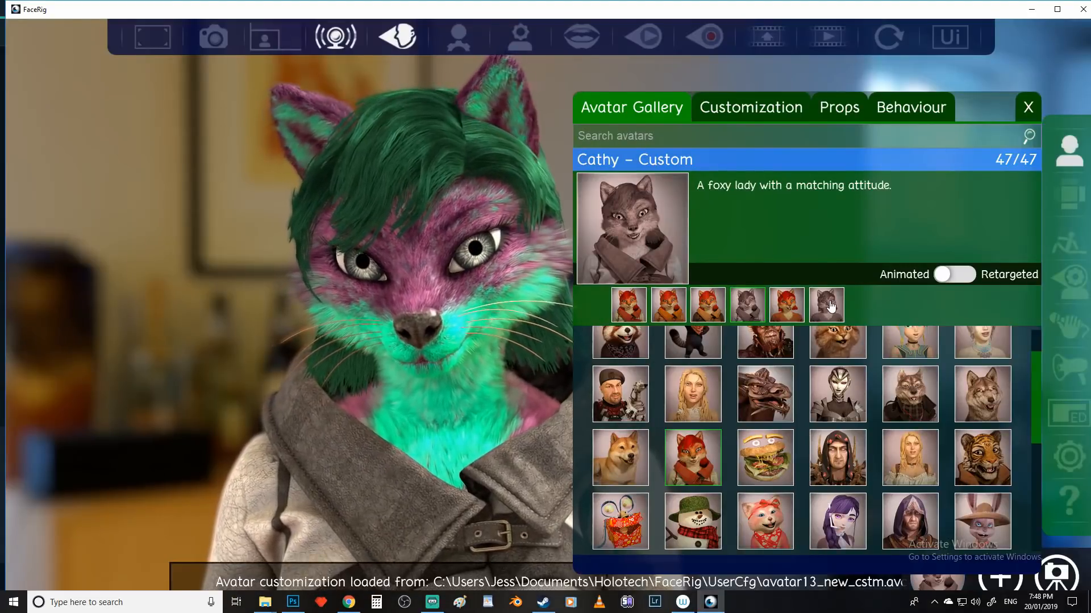
click(829, 306)
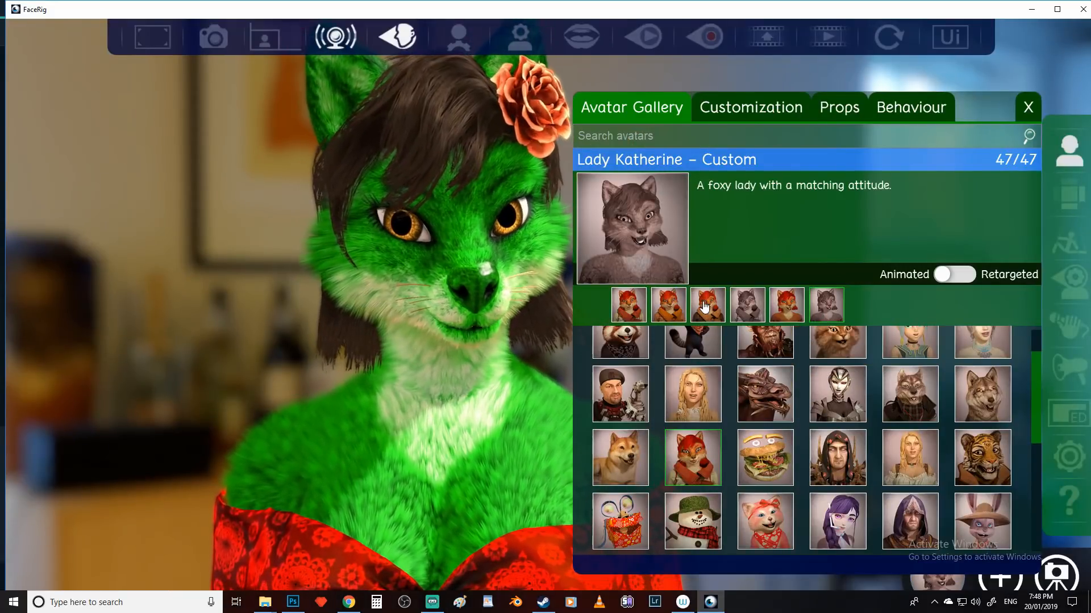
click(745, 313)
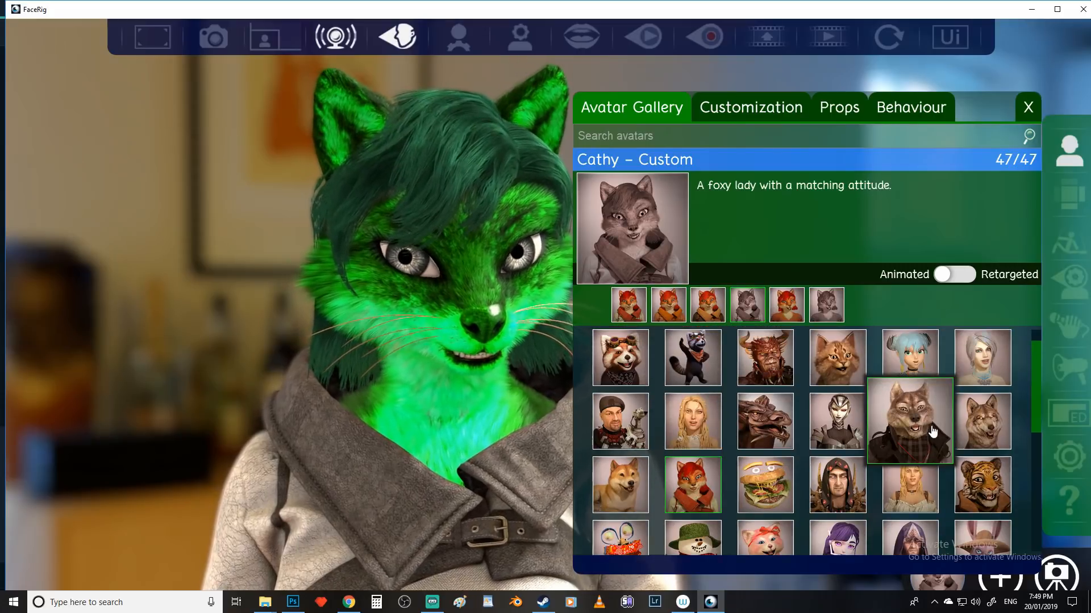
Preview the Danny shorterSnout wolf avatar and its skin variants, ending on Albino.
click(932, 432)
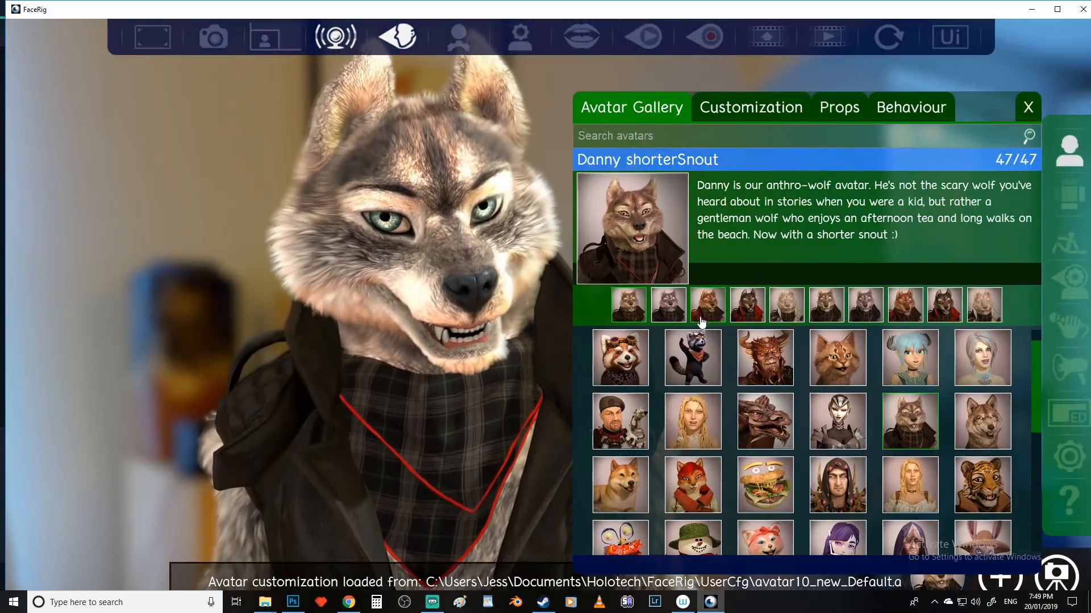
click(747, 305)
click(785, 305)
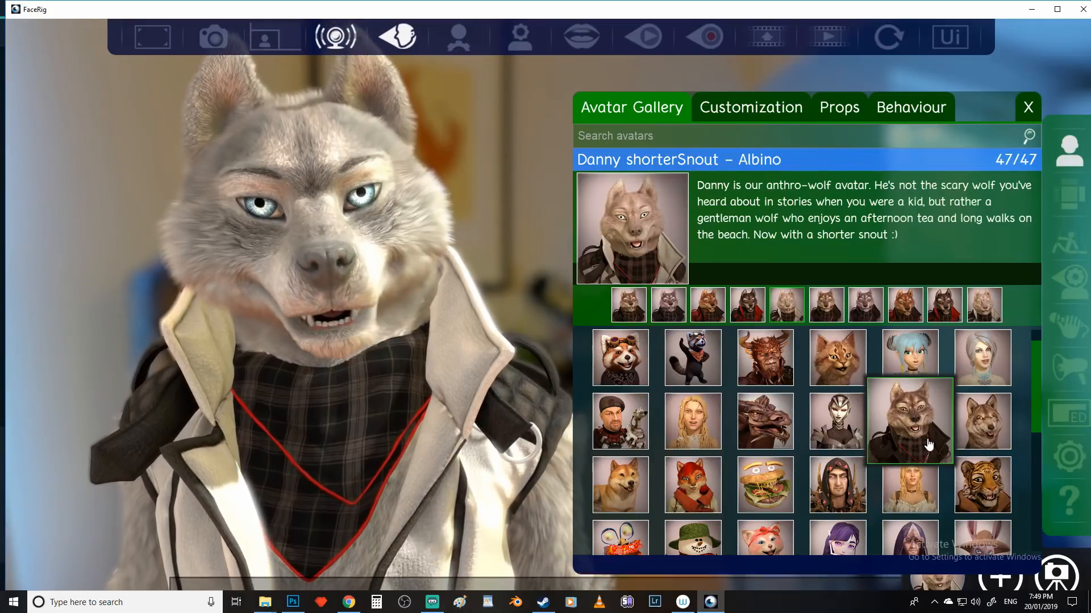
Preview the Moon Moon, Taj and Doge avatars from the gallery in turn.
click(979, 427)
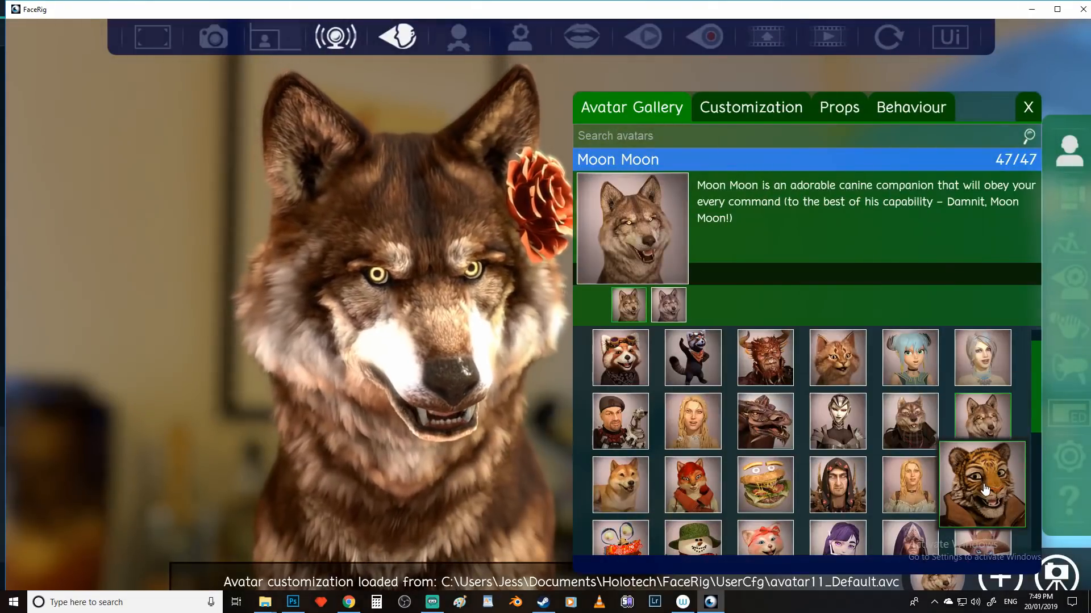
click(986, 490)
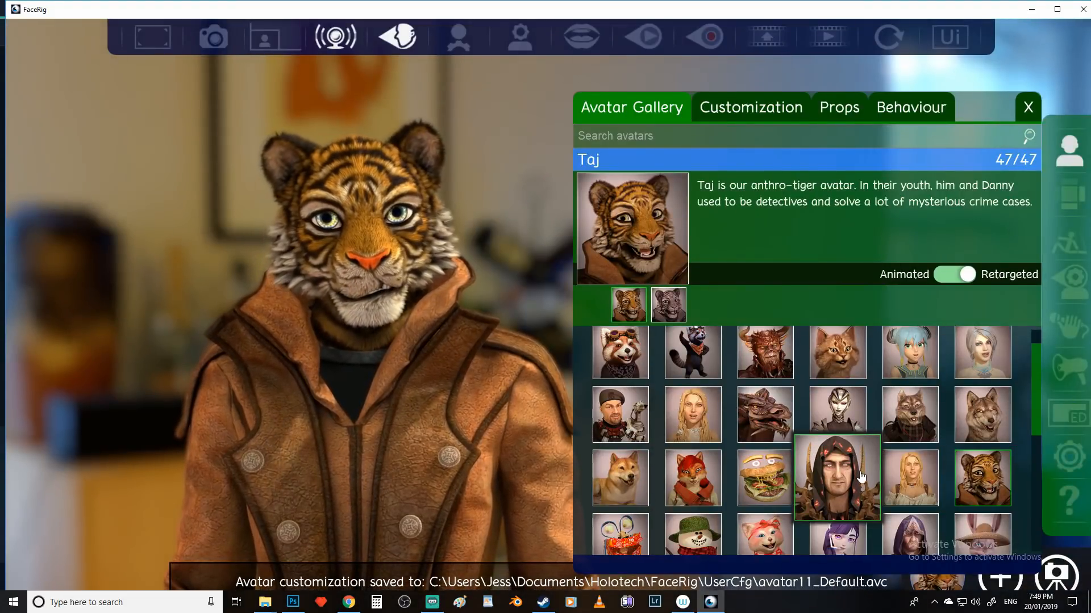
scroll(864, 464, down, 1)
click(625, 453)
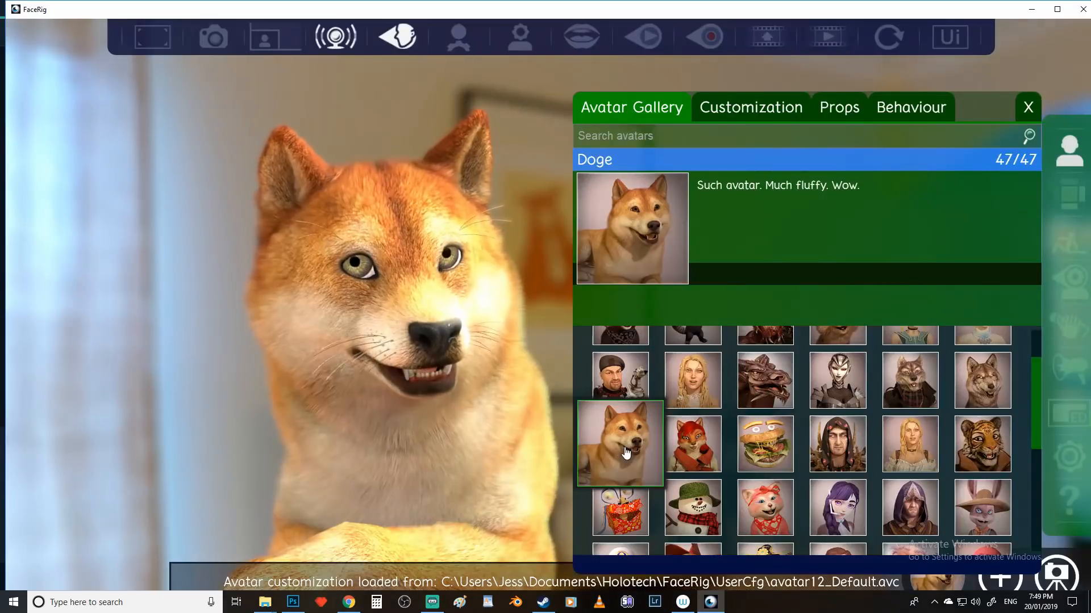
scroll(779, 436, down, 2)
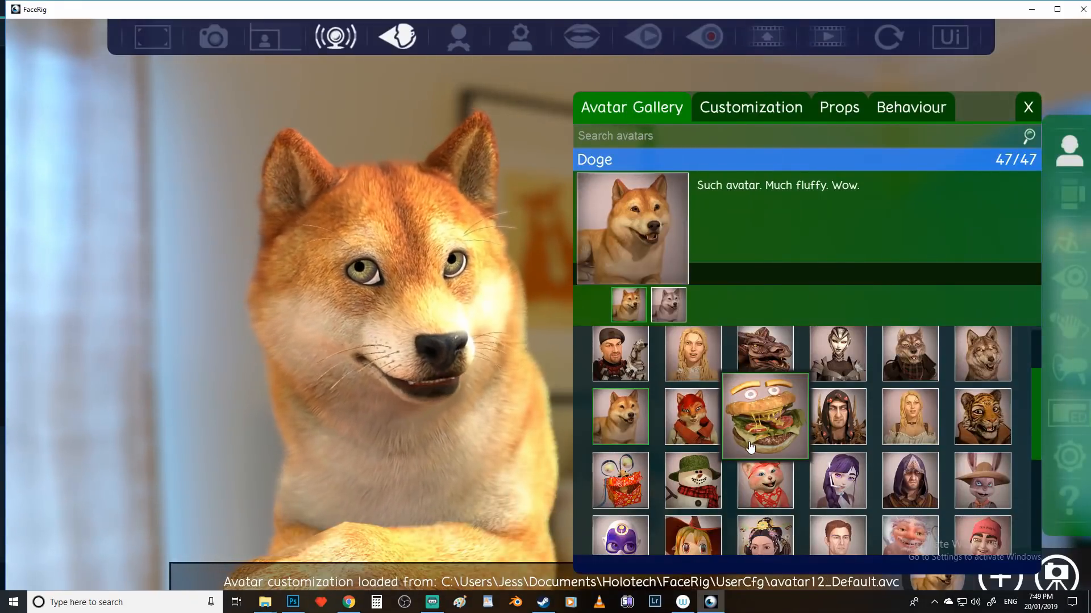
scroll(767, 457, up, 3)
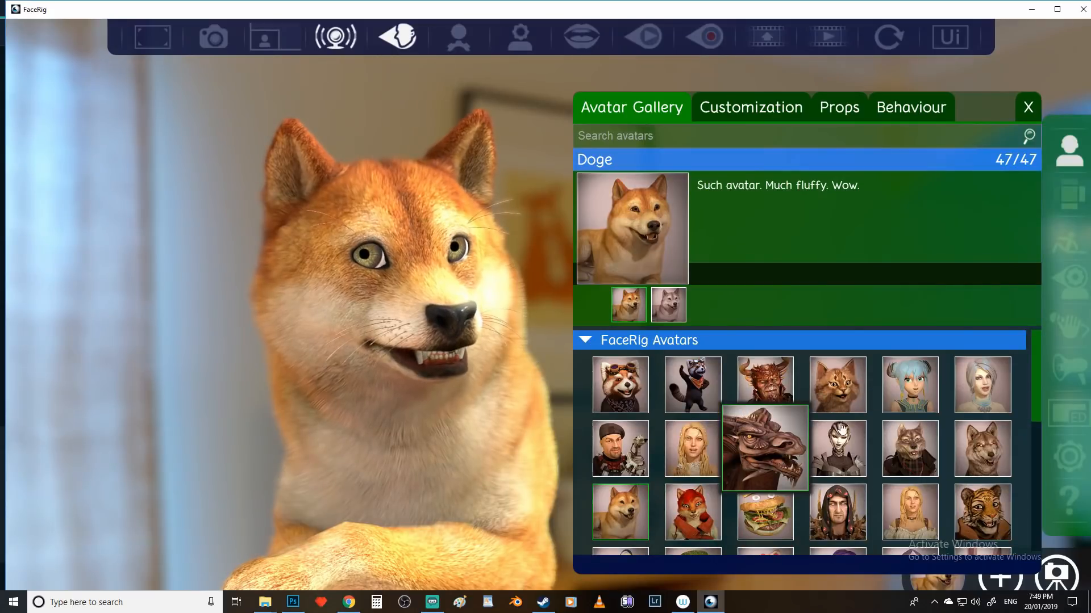
Preview the Machy cat avatar, then select the Cathy fox avatar again.
click(846, 384)
scroll(845, 445, down, 1)
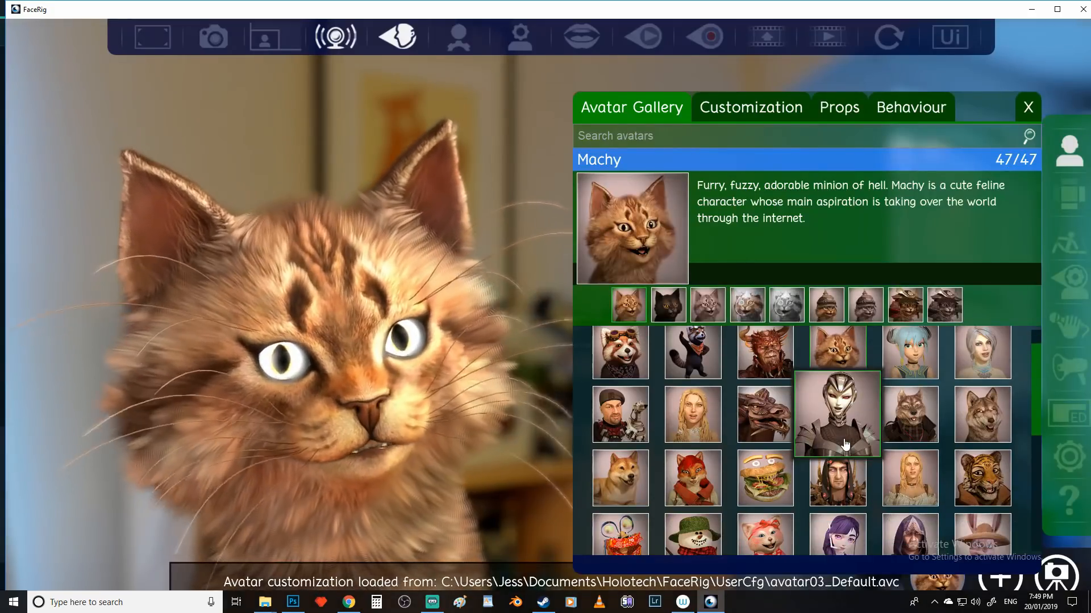
scroll(844, 445, up, 1)
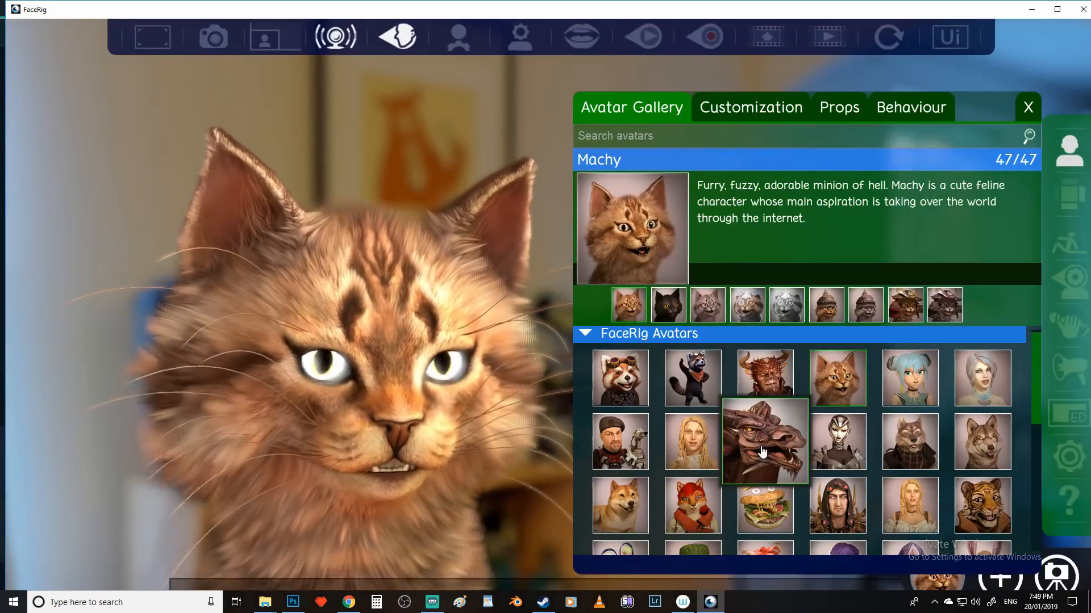
scroll(835, 443, down, 1)
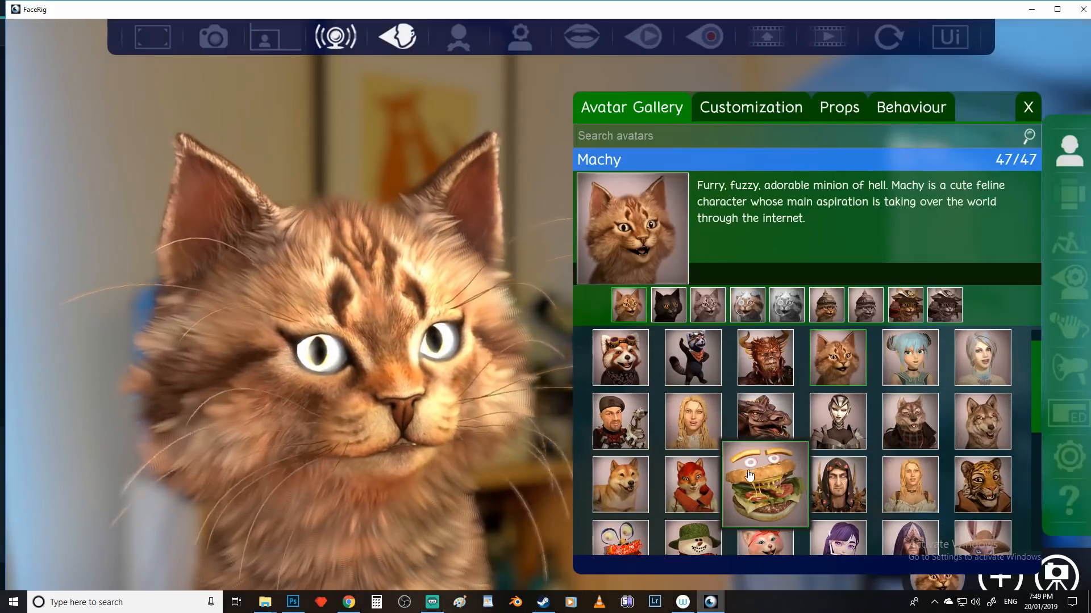
click(692, 484)
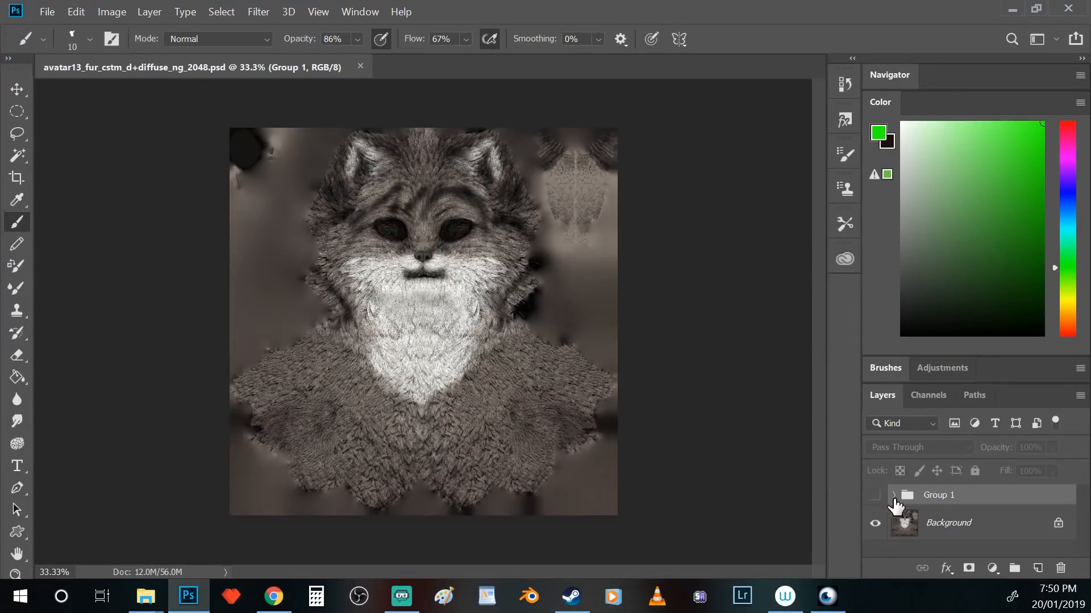
In Photoshop, show Group 1 of the painted fur texture and hide all of its layers, from Layer 4 copy to Layer 1.
click(875, 496)
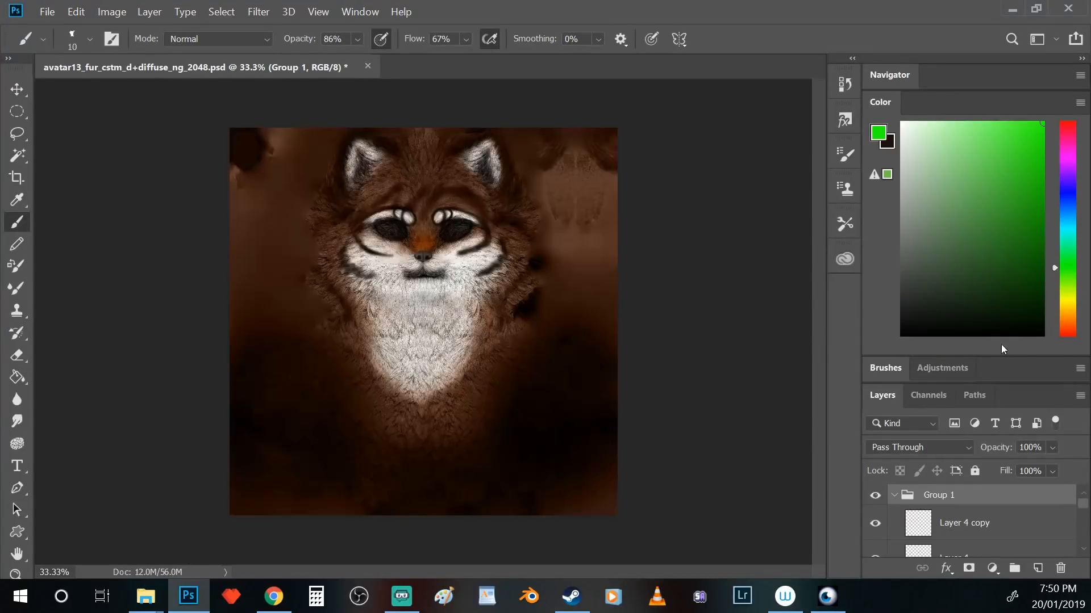
click(884, 101)
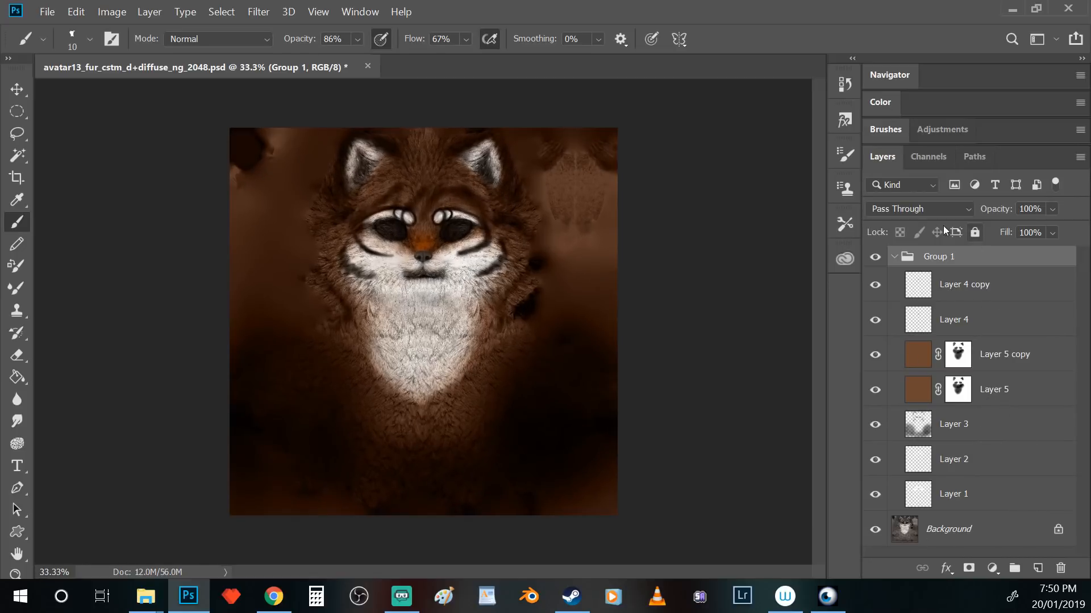
click(944, 281)
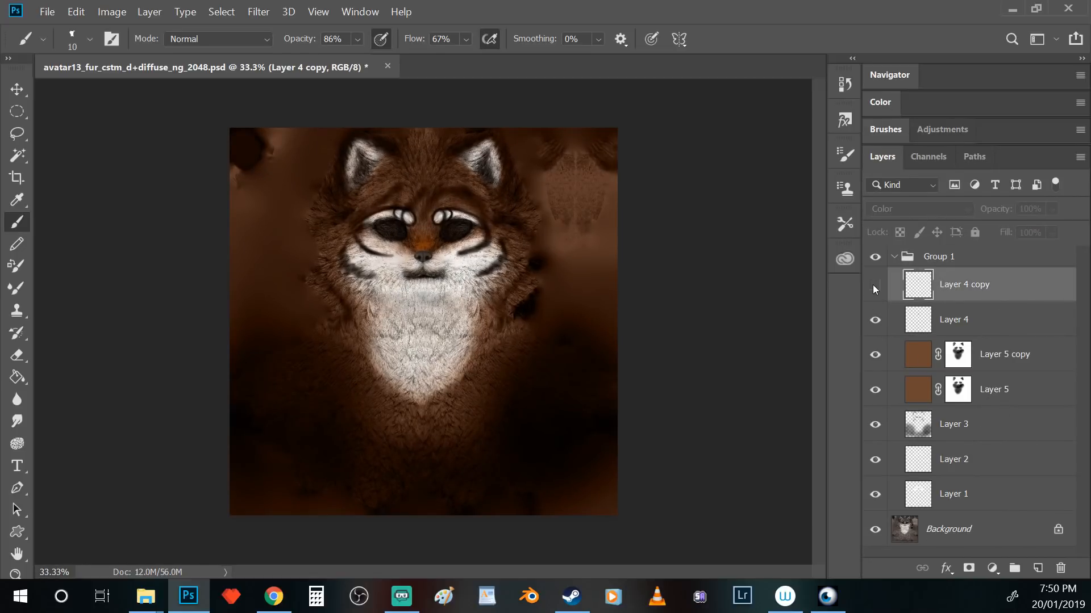
click(875, 356)
click(875, 425)
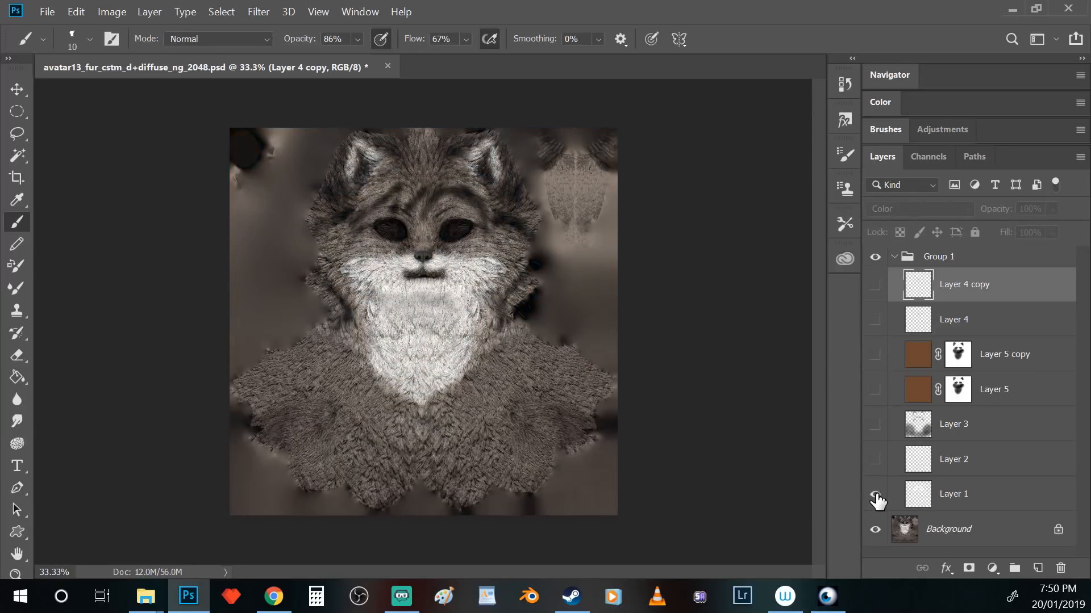
Select Layer 1, and select and show Layer 2 in Group 1.
click(920, 497)
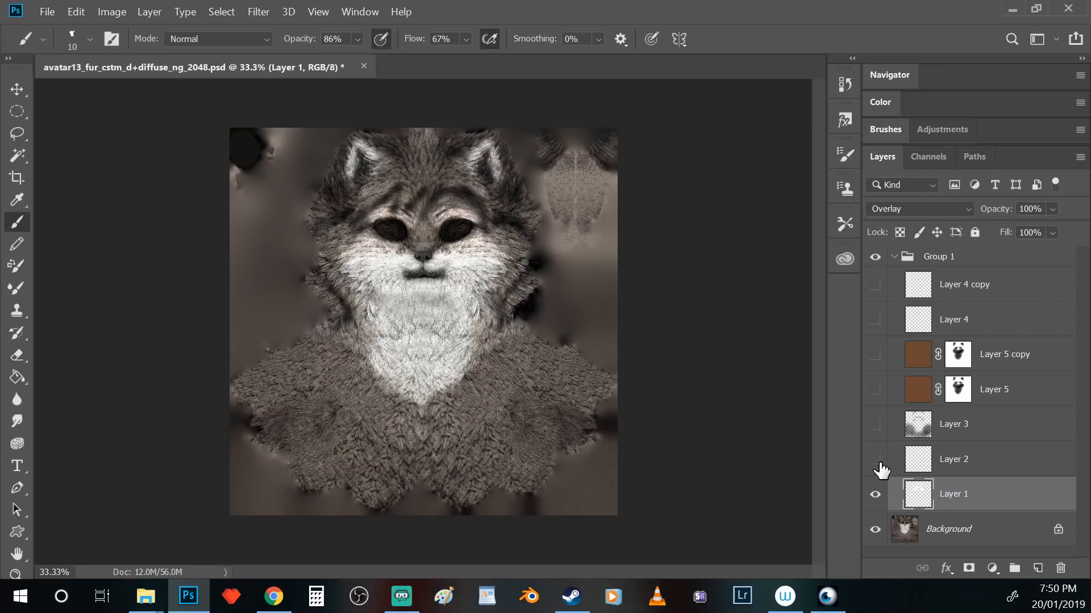
click(910, 461)
click(874, 460)
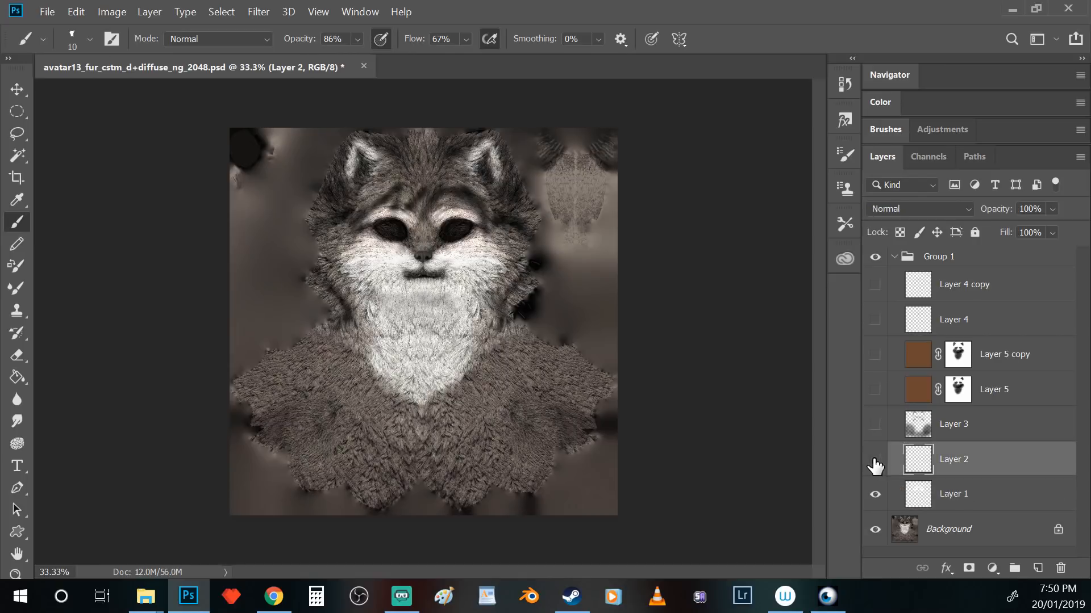
Show Layer 3 in Group 1, switching its visibility off and on to compare the dark markings.
click(924, 436)
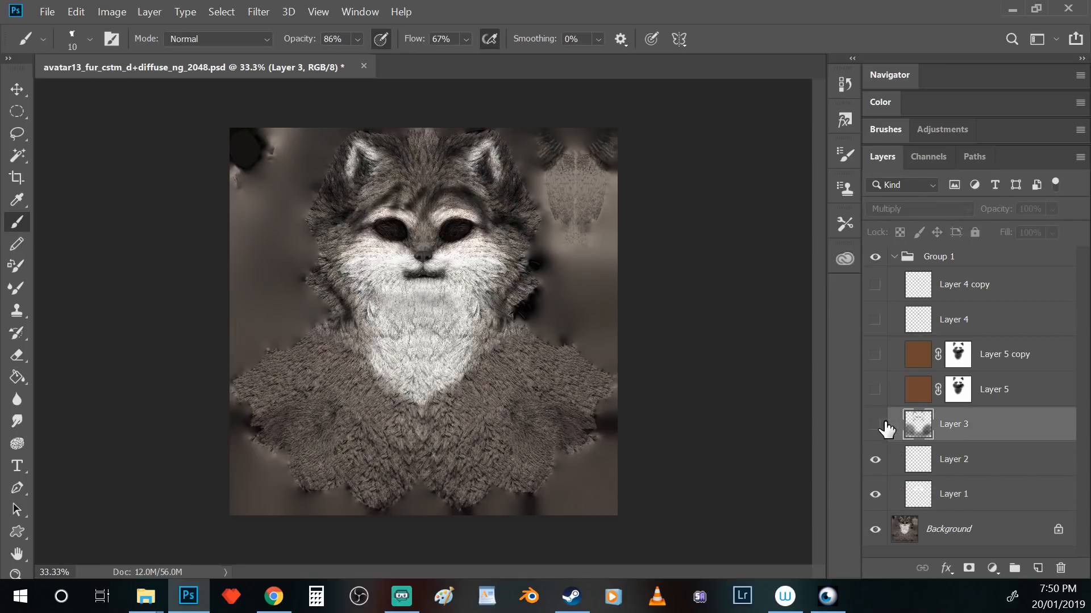
click(875, 425)
click(875, 424)
click(875, 425)
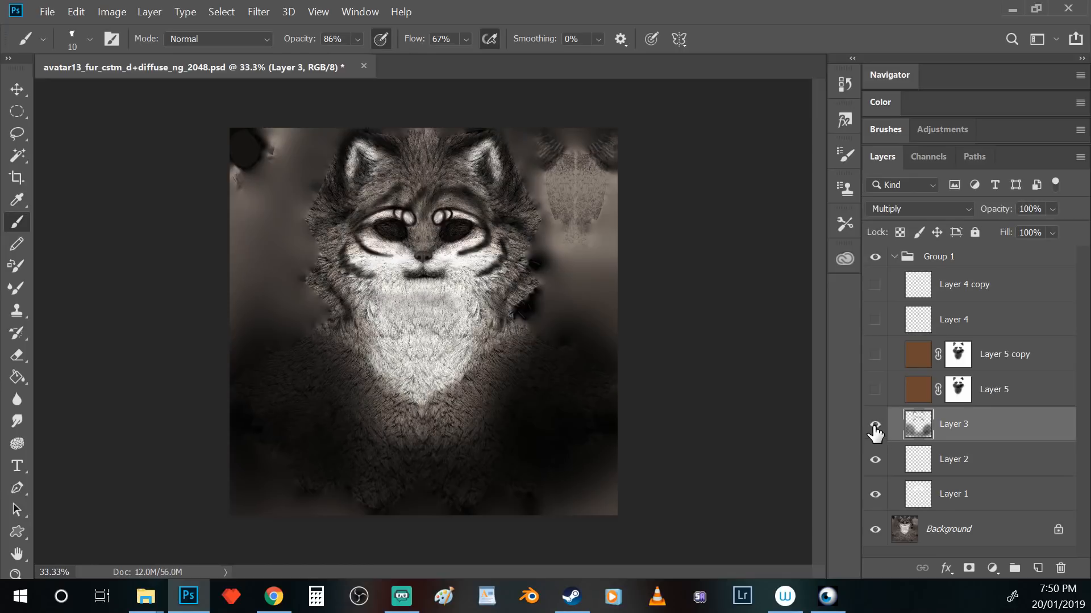
click(875, 425)
click(875, 425)
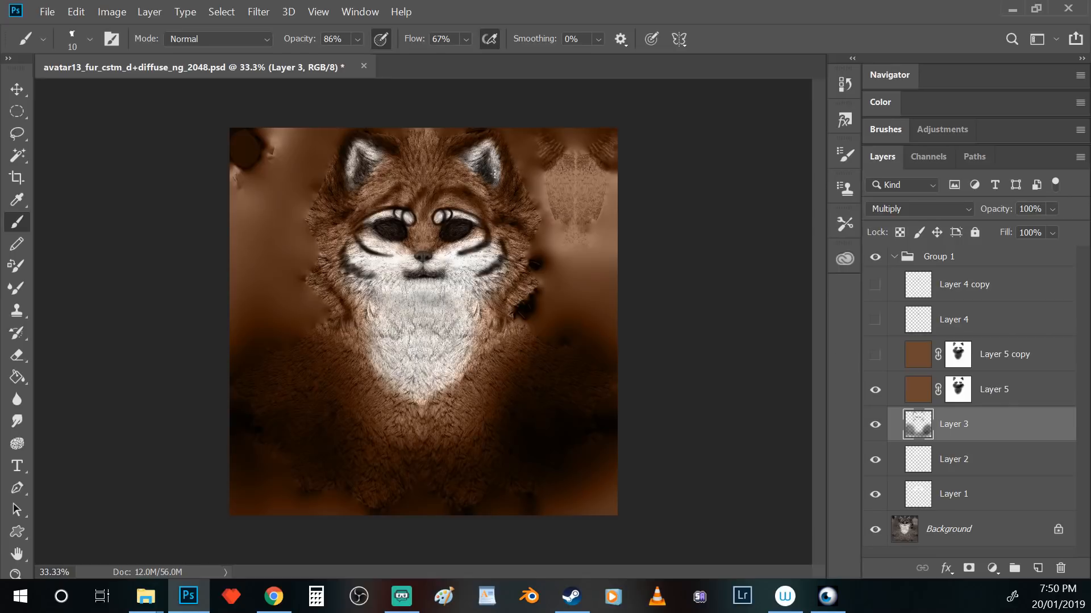
Show Layer 5 copy in Group 1, switching its visibility off and on to compare the brown tint.
click(891, 351)
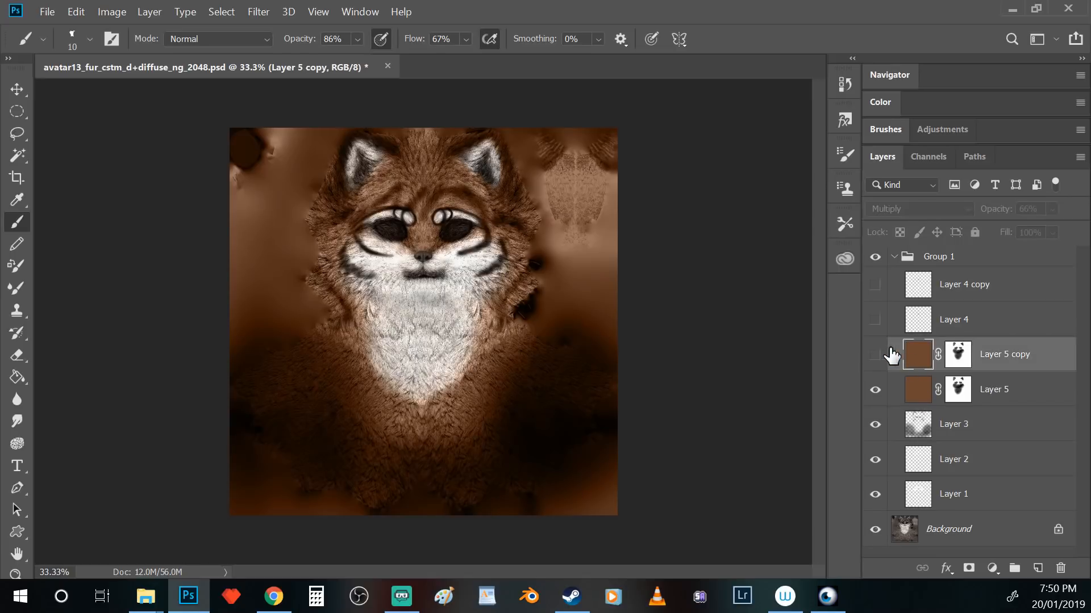
click(876, 358)
click(876, 359)
click(876, 358)
click(876, 357)
click(876, 358)
Show Layer 4 and Layer 4 copy, and duplicate Layer 4 copy within Group 1.
click(921, 321)
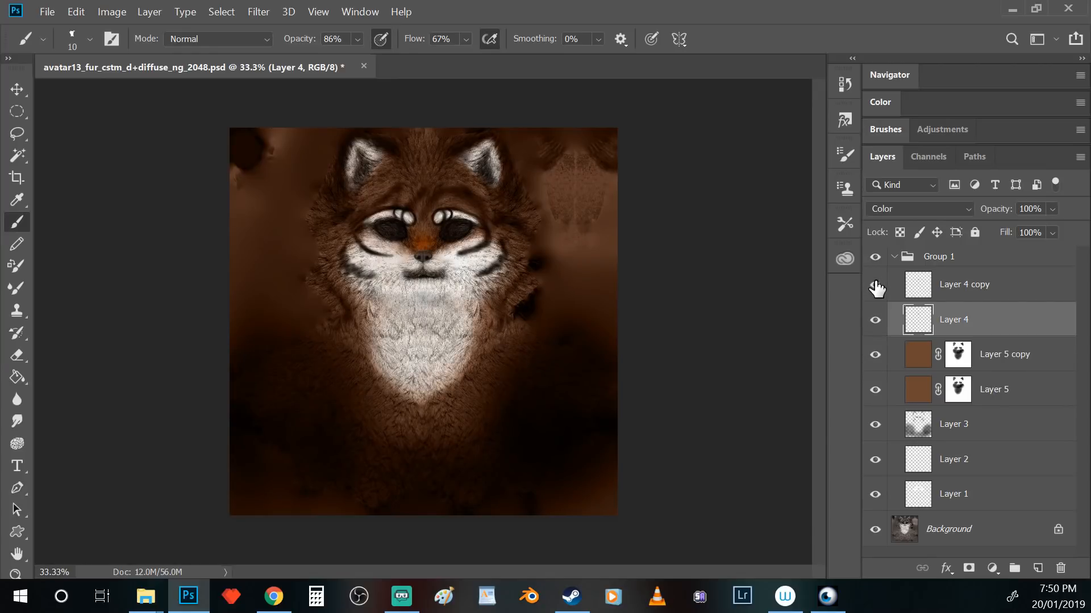
click(920, 290)
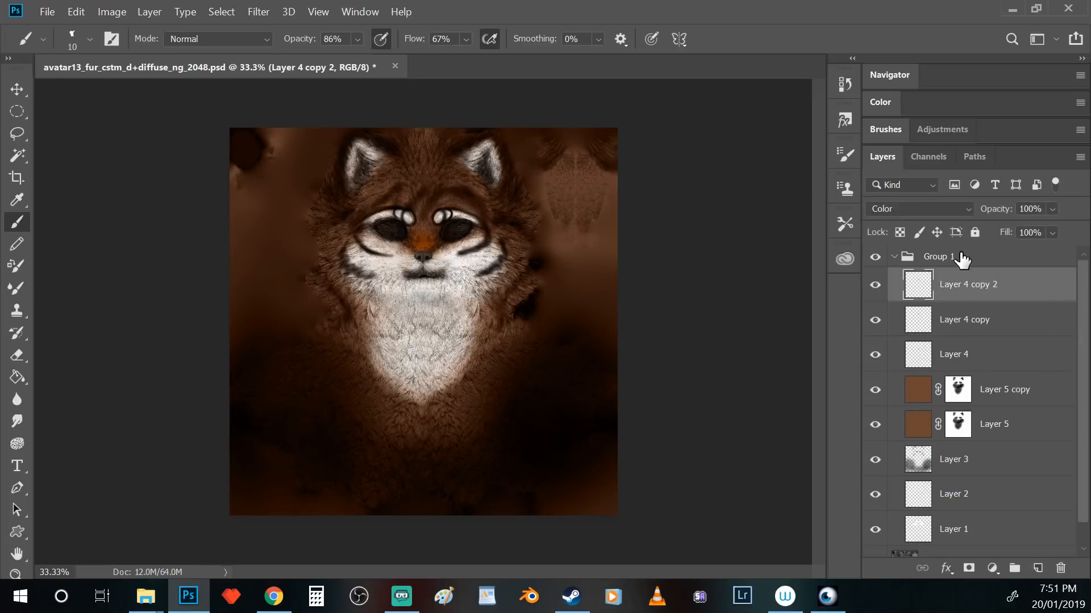
Collapse Group 1 and switch its visibility off and on to compare the painted design with the original Background.
click(927, 260)
click(893, 257)
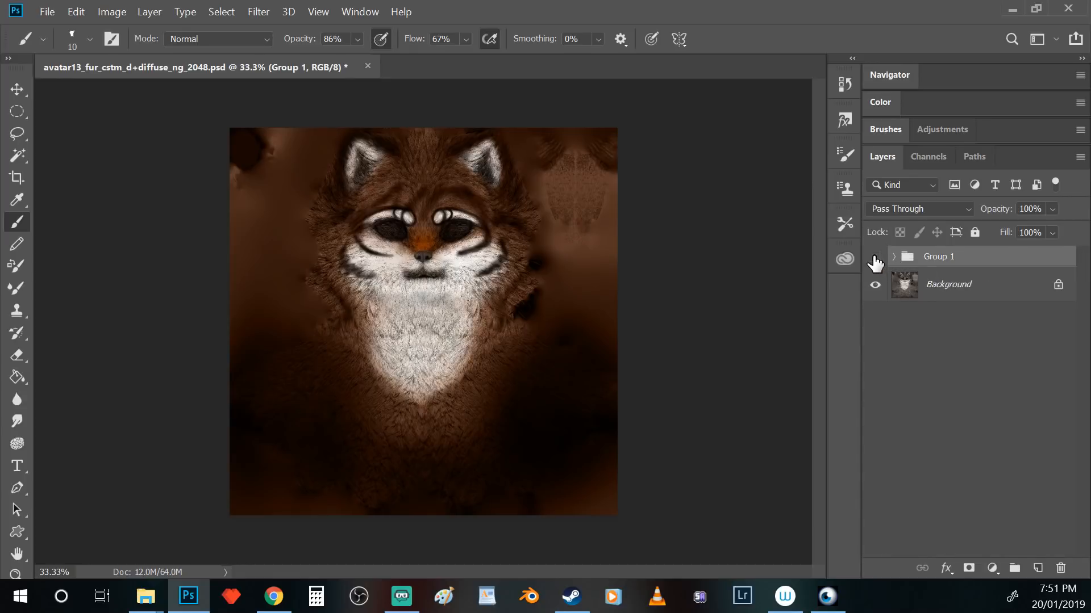
click(875, 257)
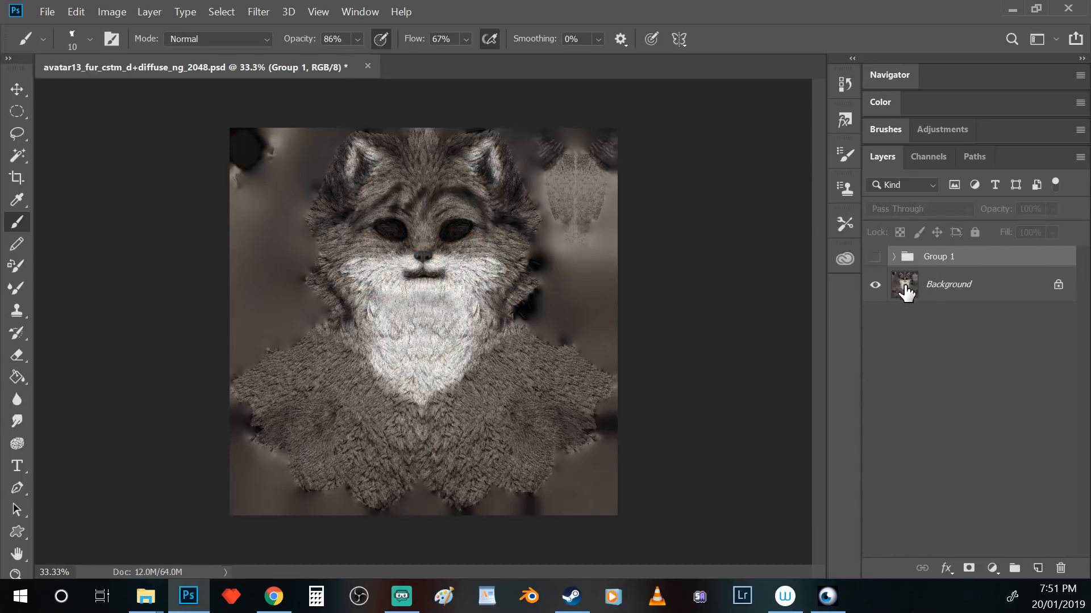
click(874, 258)
click(875, 257)
click(875, 257)
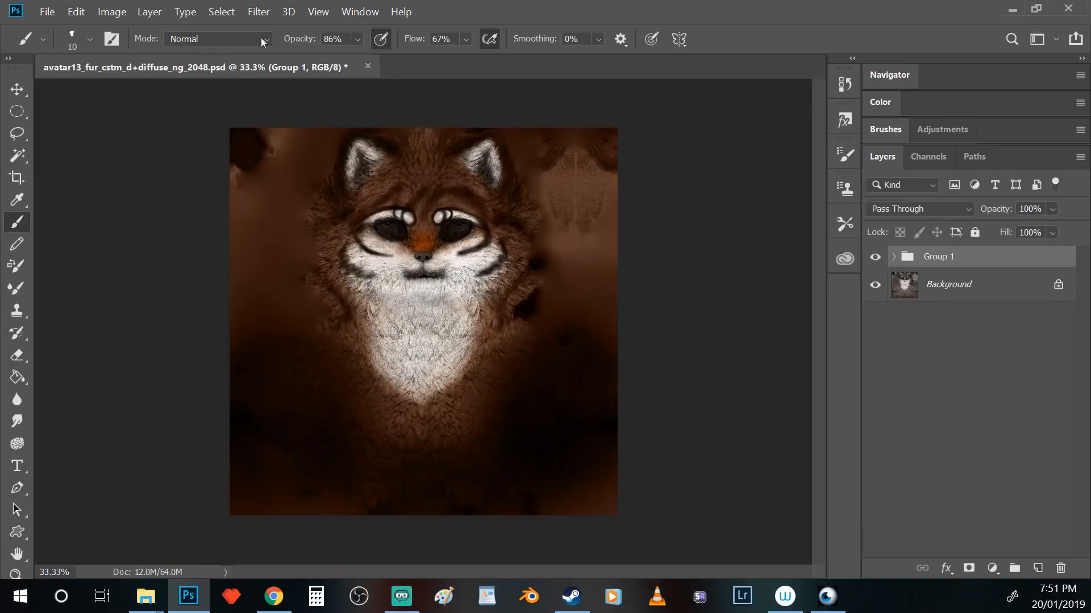
Save a Targa copy as avatar13_fur_cstm_d+diffuse_ng_2048 in FaceRig's PC_CustomData Objects avatar13 folder, replacing the existing file.
click(45, 12)
click(107, 196)
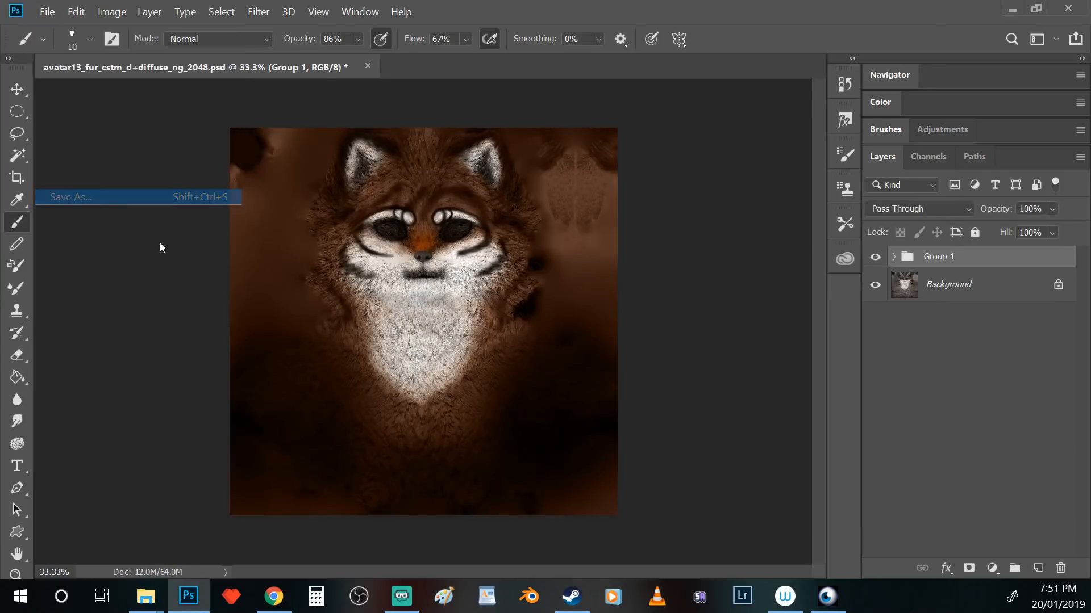
click(229, 392)
click(210, 358)
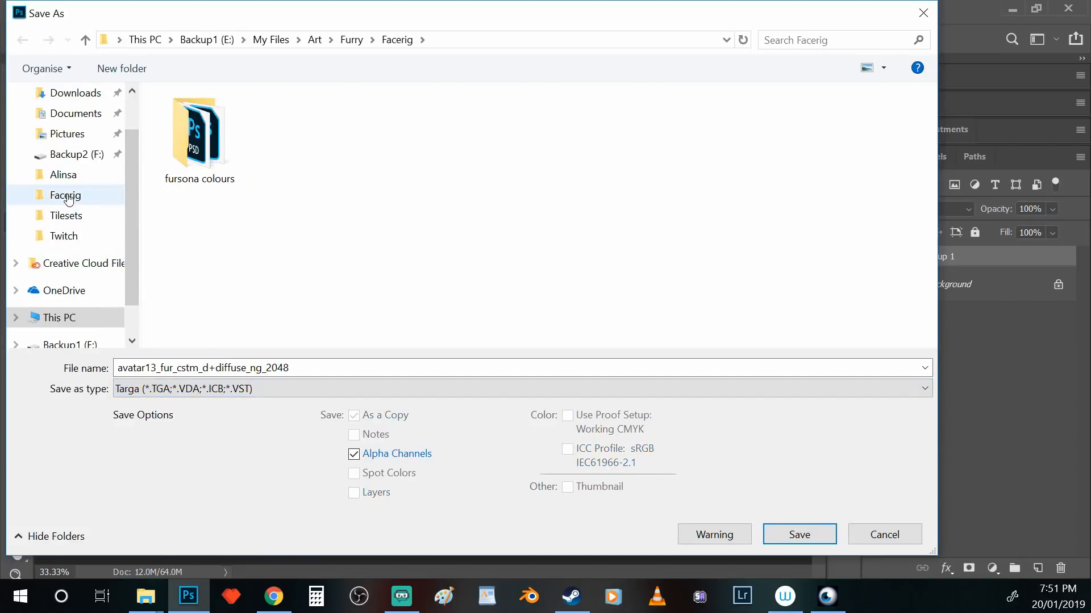
drag(130, 224, 128, 278)
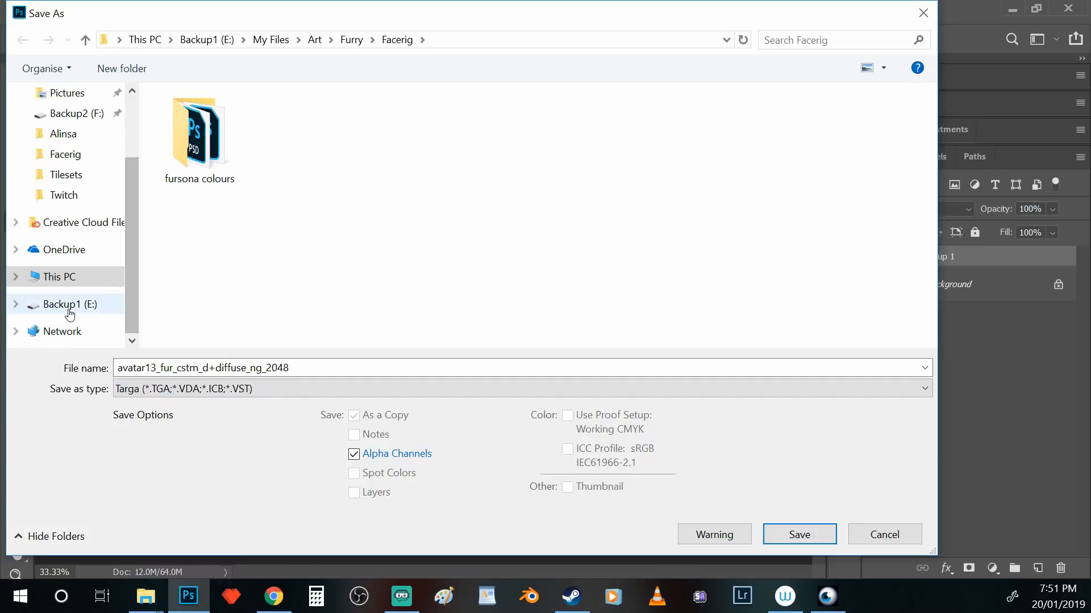
click(210, 151)
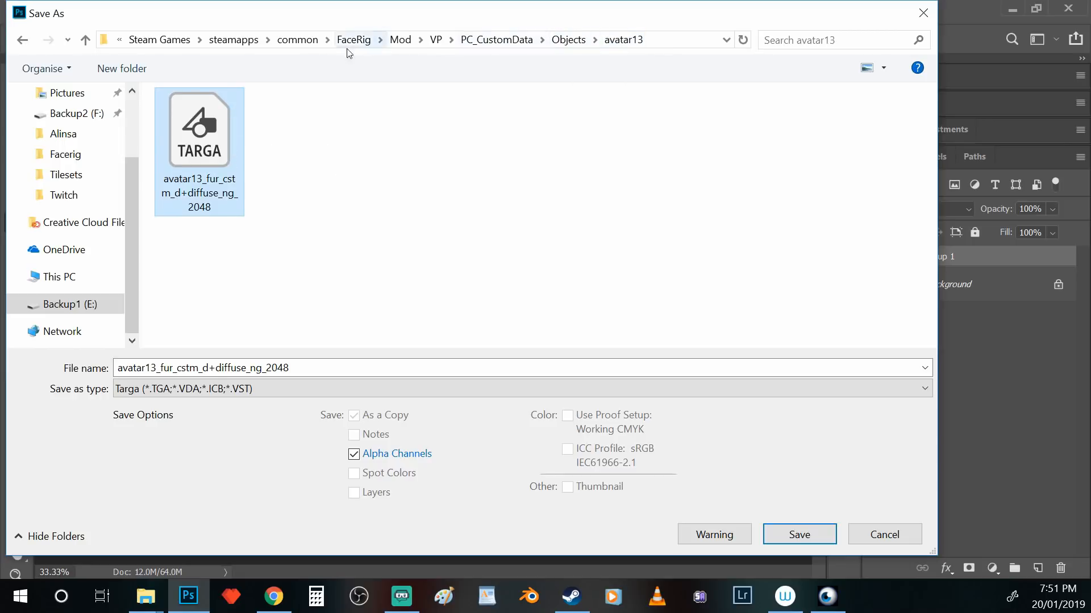
click(802, 537)
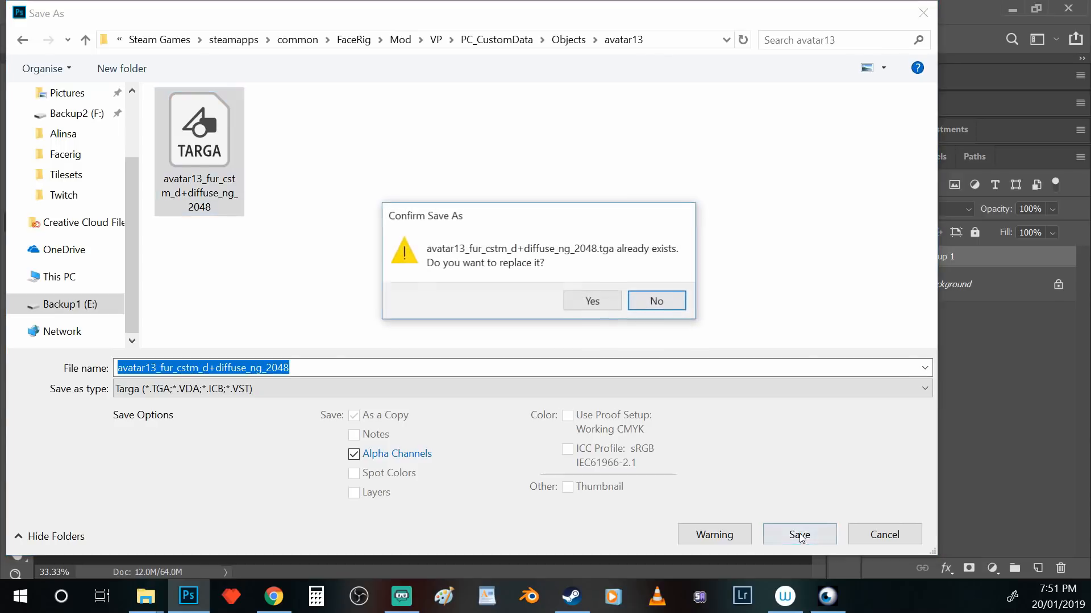
click(587, 303)
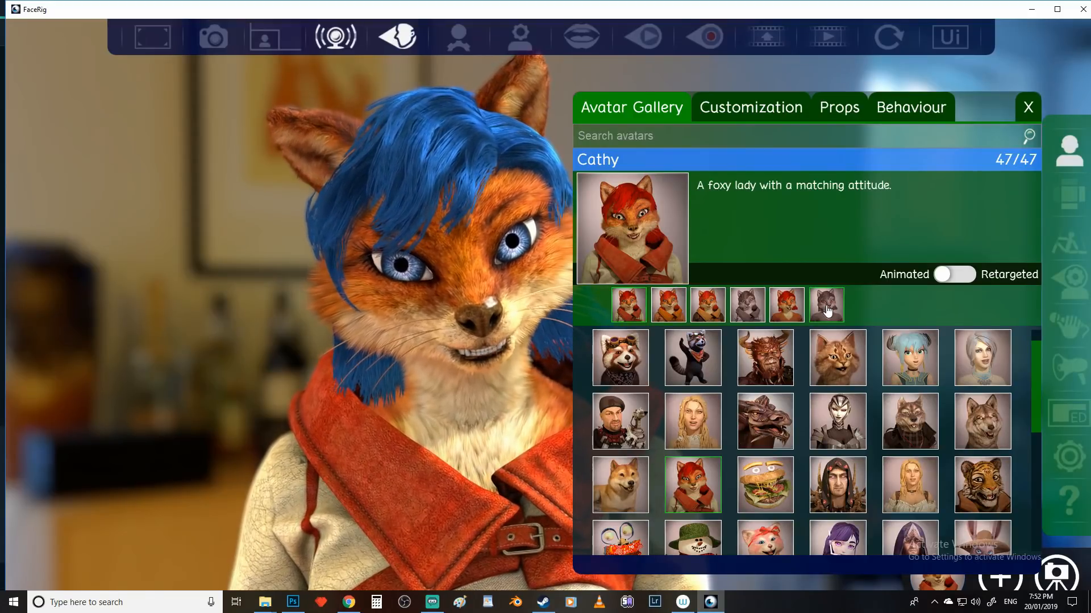
In FaceRig, preview the Lady Katherine – Custom variant, then load the Cathy – Custom variant.
click(828, 309)
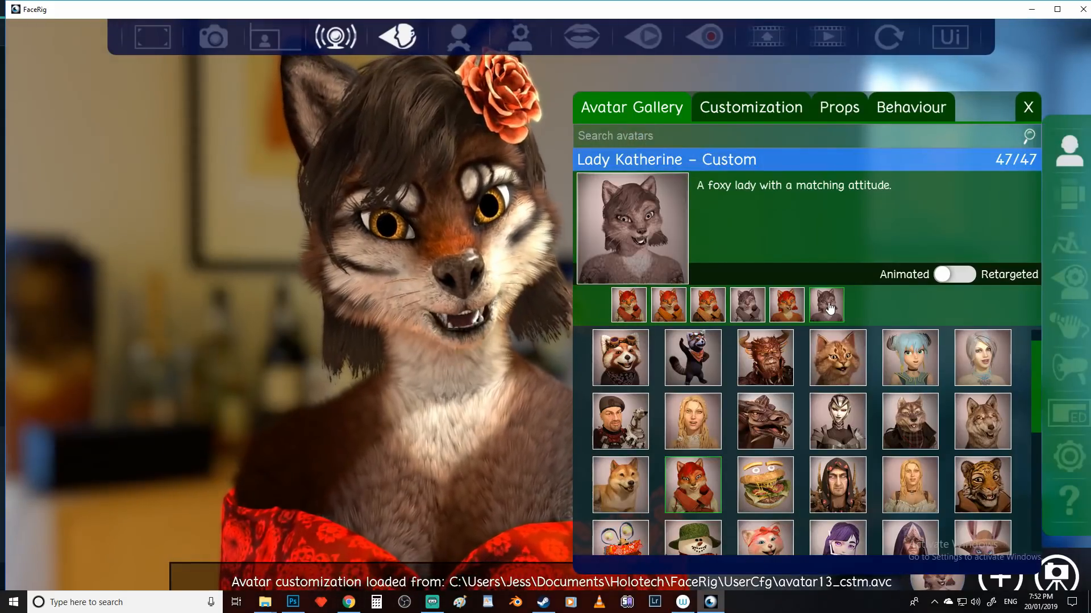
click(751, 300)
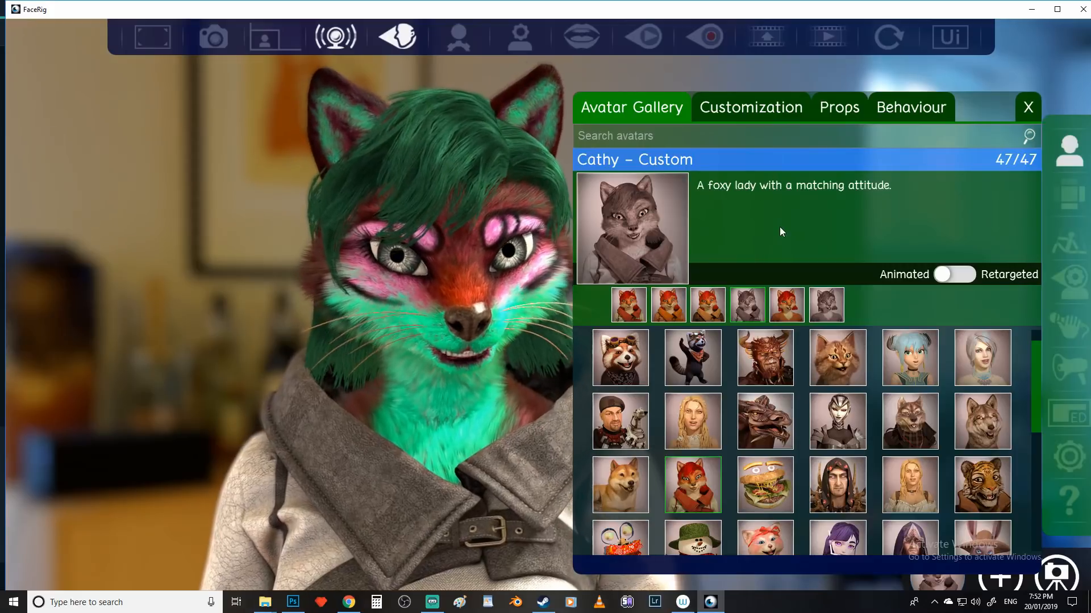
Set the custom Cathy avatar's fur base color to white (ffffff).
click(749, 116)
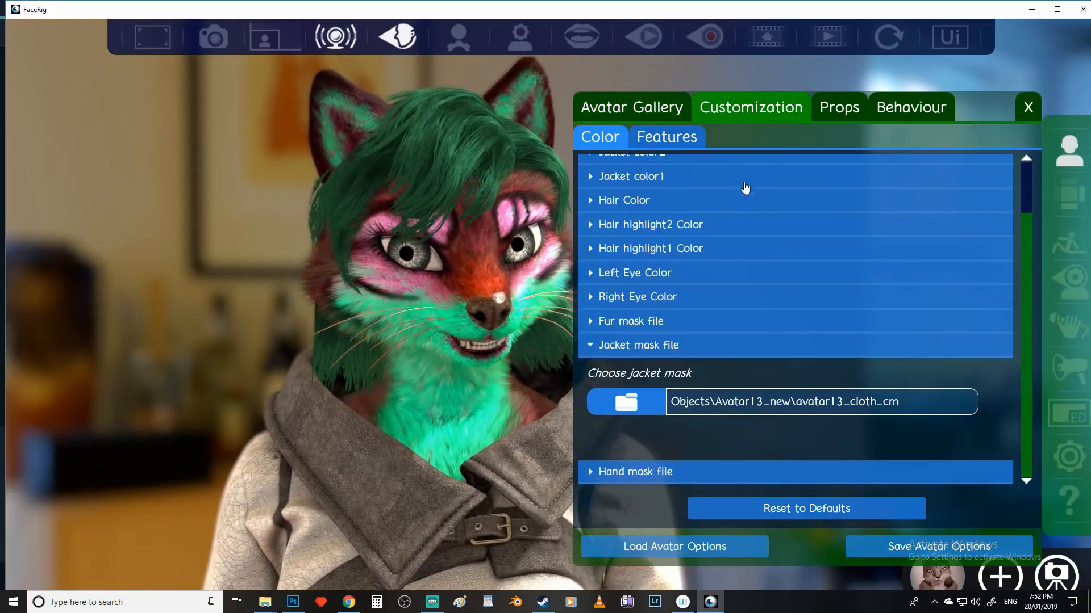
scroll(720, 227, up, 3)
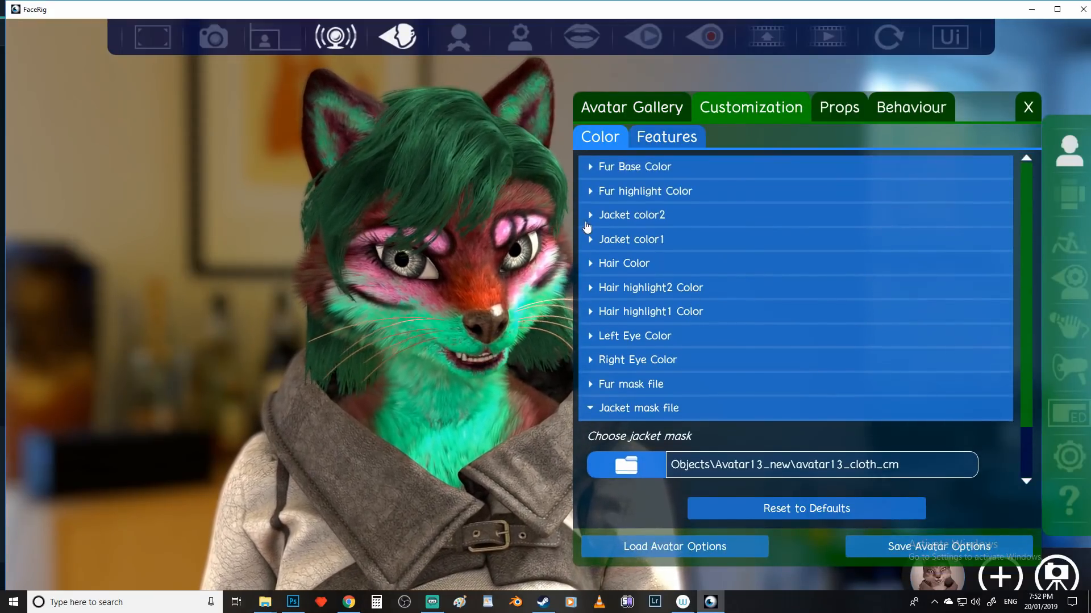
click(655, 167)
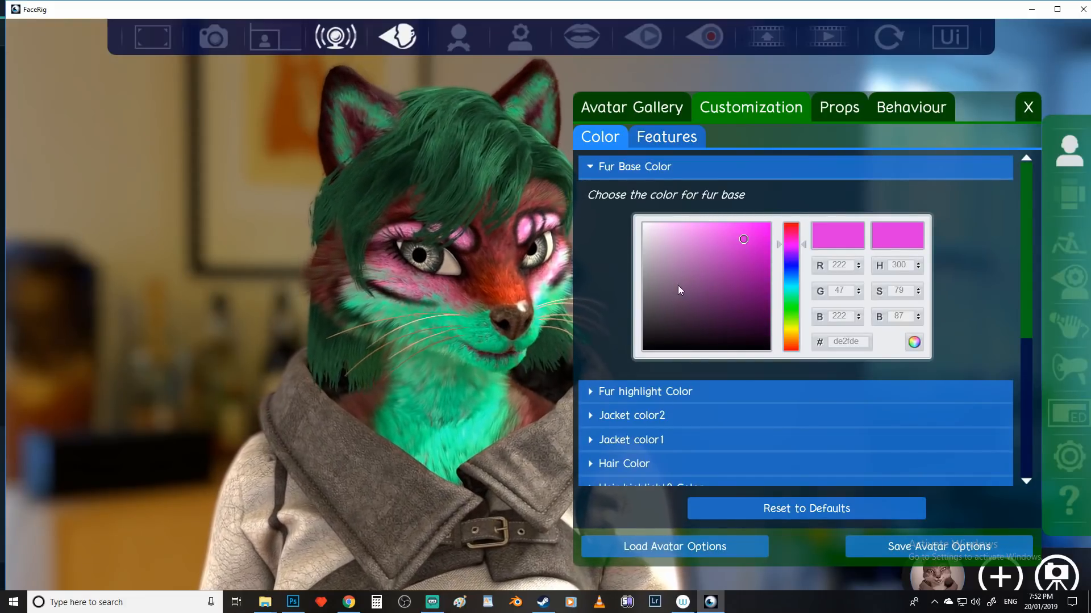
drag(674, 254, 639, 219)
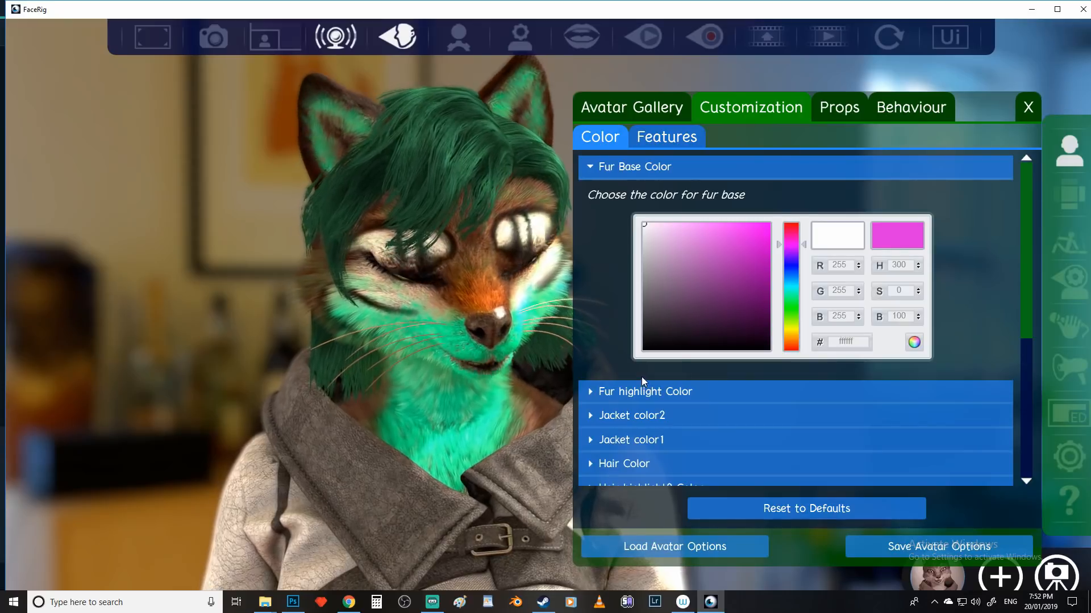
Set the fur highlight color to white (ffffff) with the hue at 360.
click(644, 391)
drag(660, 305, 641, 245)
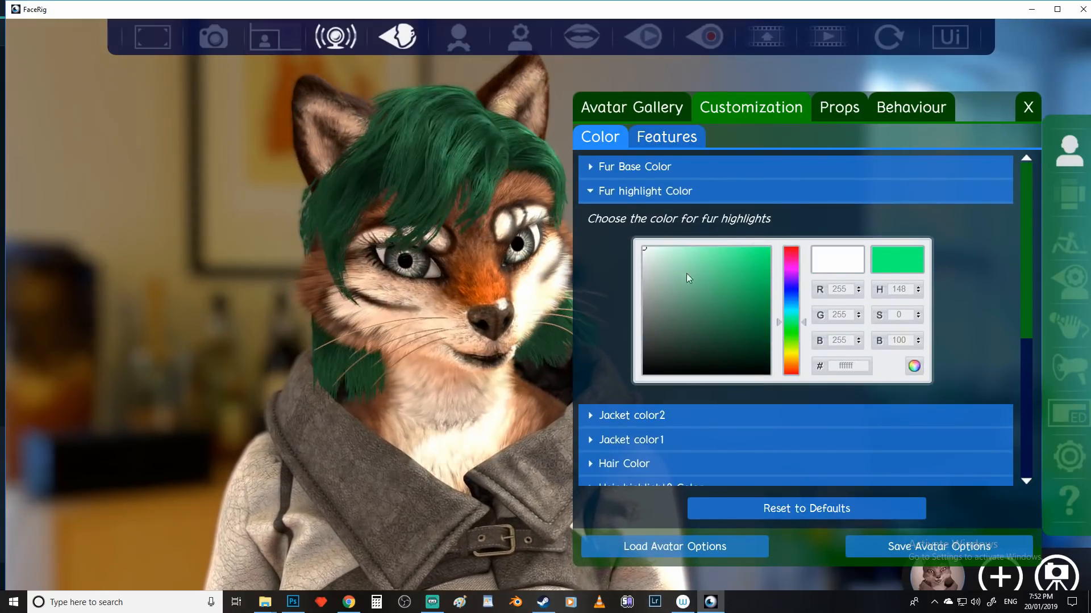
mouse_move(651, 266)
mouse_down()
mouse_move(550, 290)
mouse_move(526, 326)
mouse_move(516, 312)
mouse_move(513, 323)
mouse_move(486, 319)
mouse_move(754, 307)
mouse_move(573, 293)
mouse_move(623, 244)
mouse_up()
drag(791, 264, 789, 211)
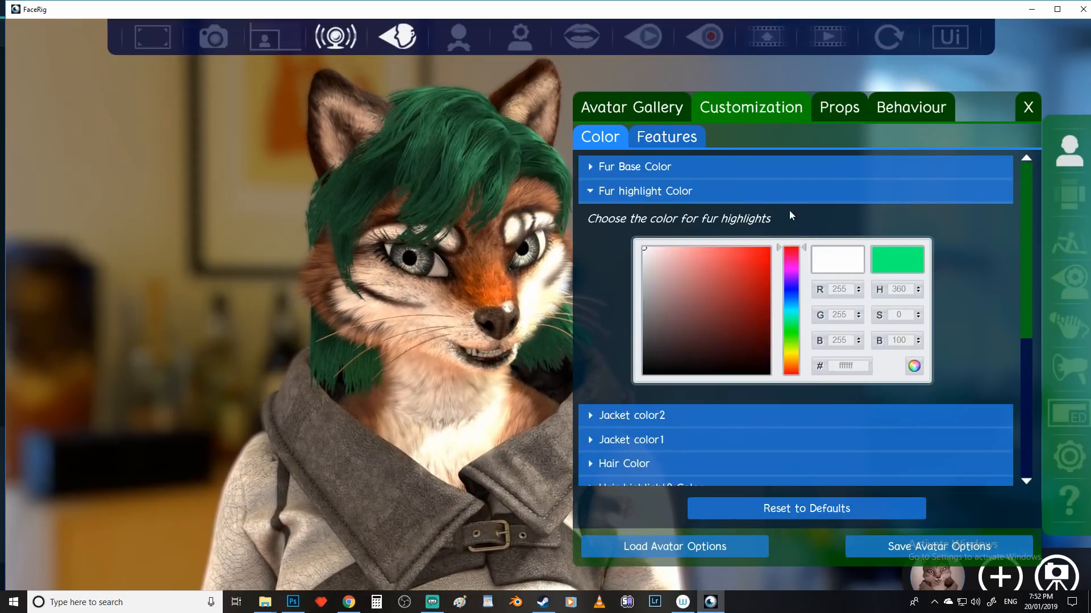
mouse_move(751, 266)
mouse_down()
mouse_move(812, 239)
mouse_move(830, 280)
mouse_move(803, 216)
mouse_move(729, 288)
mouse_move(728, 271)
mouse_move(843, 393)
mouse_move(795, 386)
mouse_move(731, 287)
mouse_move(663, 278)
mouse_move(733, 288)
mouse_move(684, 273)
mouse_up()
drag(616, 228, 552, 148)
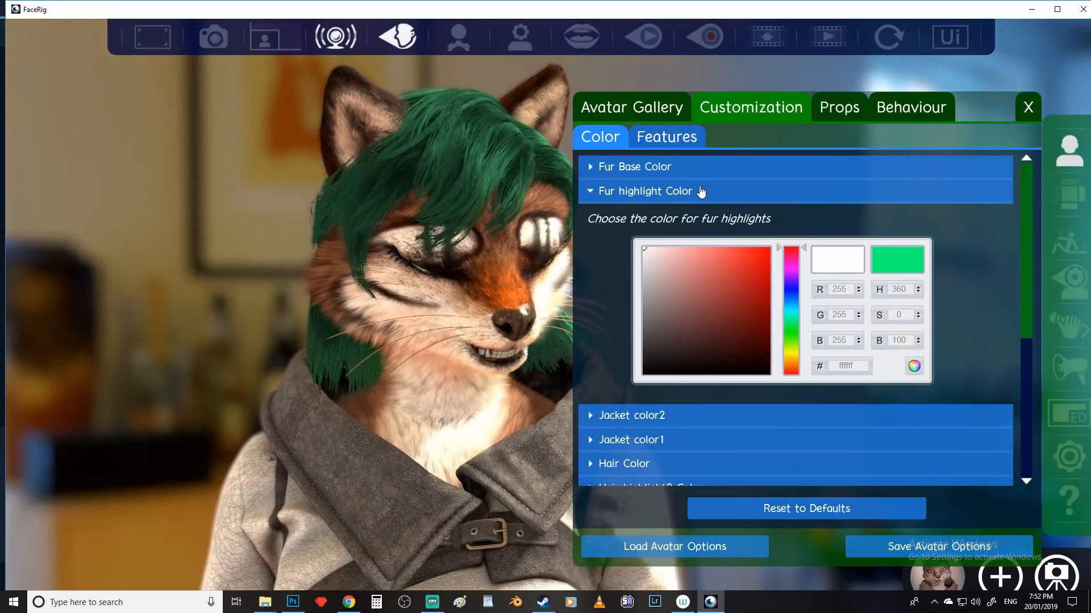
Darken the fur base color to the neutral grey adadad.
mouse_move(675, 191)
mouse_down()
mouse_move(653, 265)
mouse_move(574, 291)
mouse_up()
click(604, 166)
drag(676, 261, 635, 251)
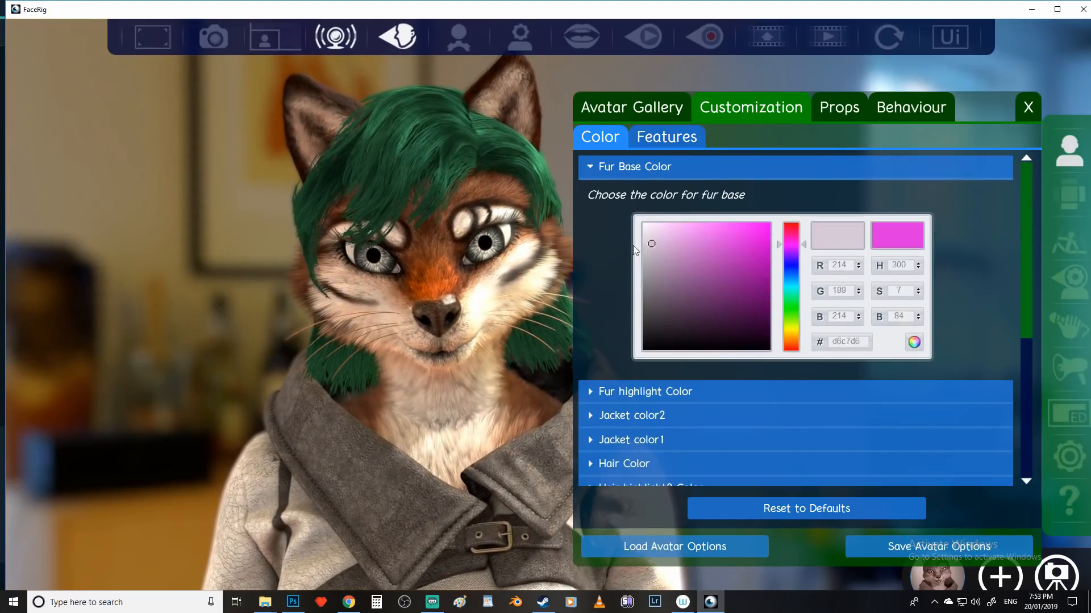
mouse_move(548, 257)
mouse_down()
mouse_move(554, 270)
mouse_move(586, 267)
mouse_move(575, 271)
mouse_up()
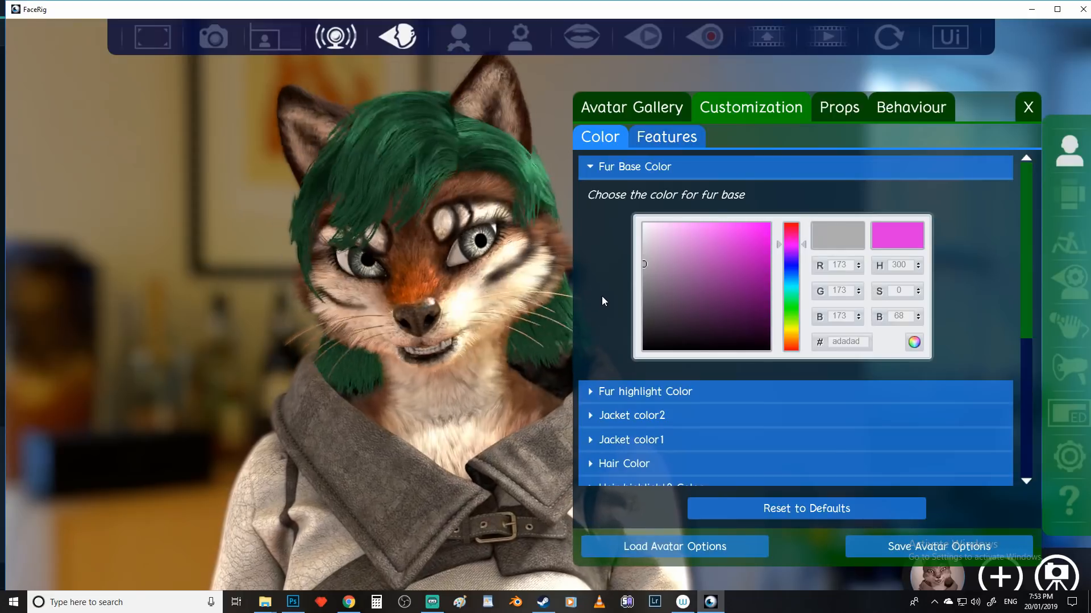
In the avatar's features, shrink the left eye pupil and enlarge the right eye pupil.
click(660, 148)
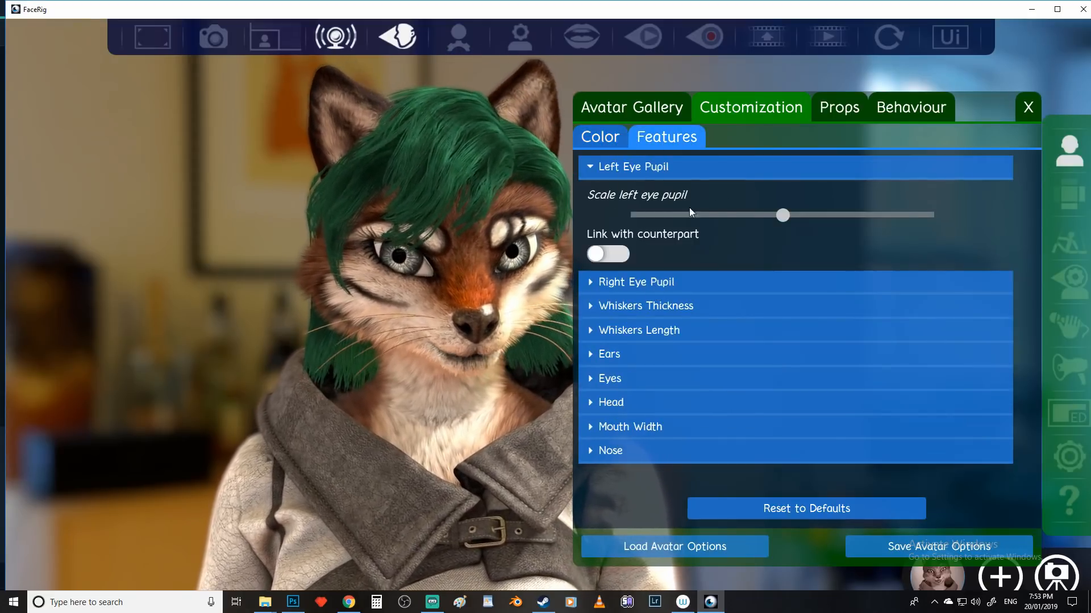
drag(784, 220, 657, 226)
click(623, 285)
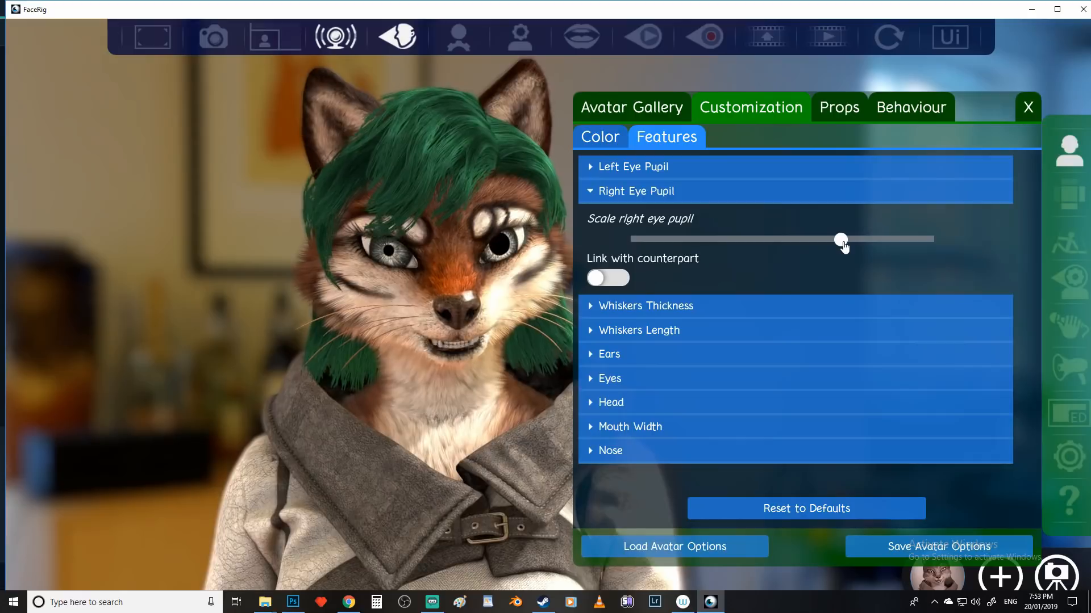
Link the right eye pupil with its counterpart and rescale the linked pupils.
click(605, 280)
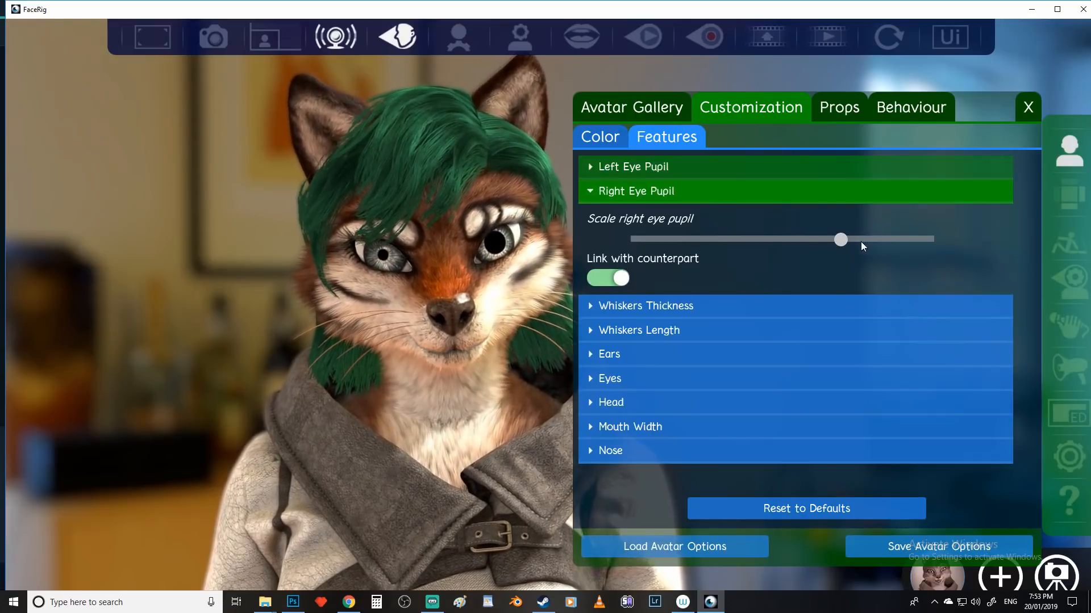
drag(840, 240, 799, 248)
drag(908, 250, 688, 253)
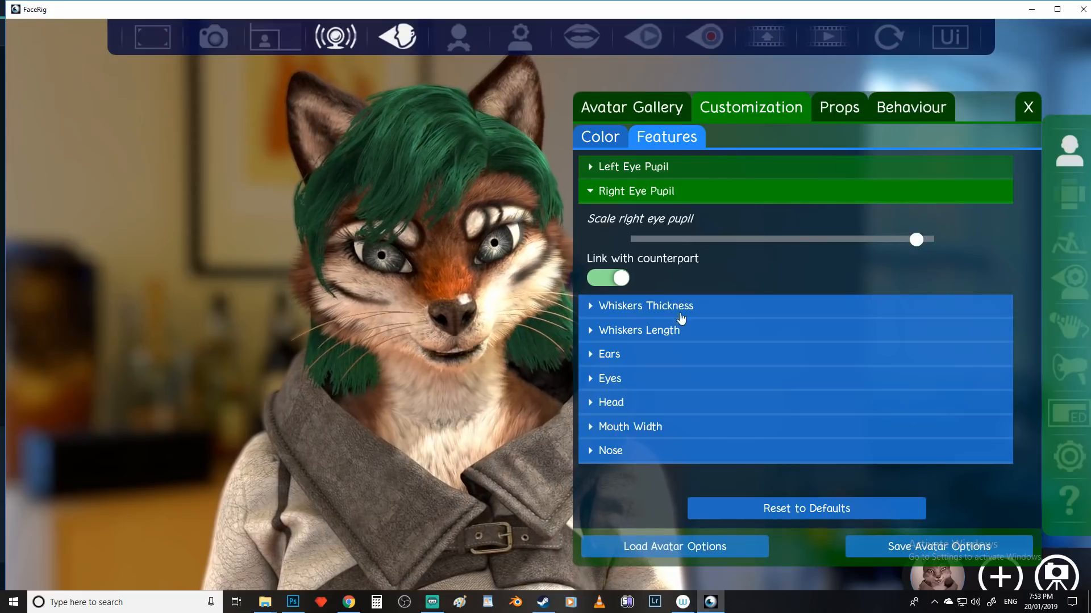
Adjust the whiskers' thickness and length, and scale the ears to their maximum size.
click(615, 310)
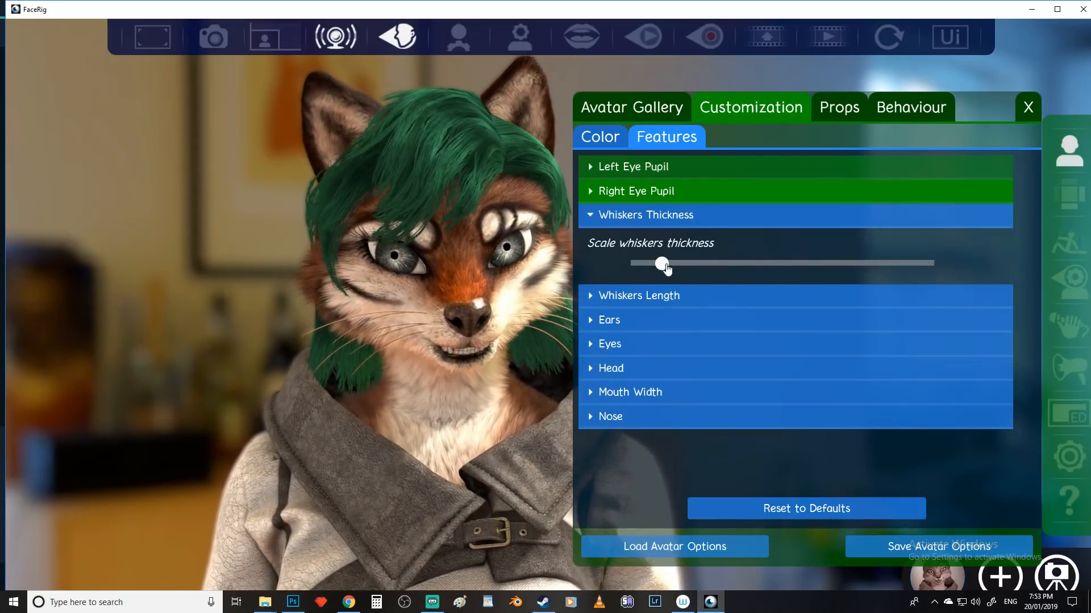
click(619, 296)
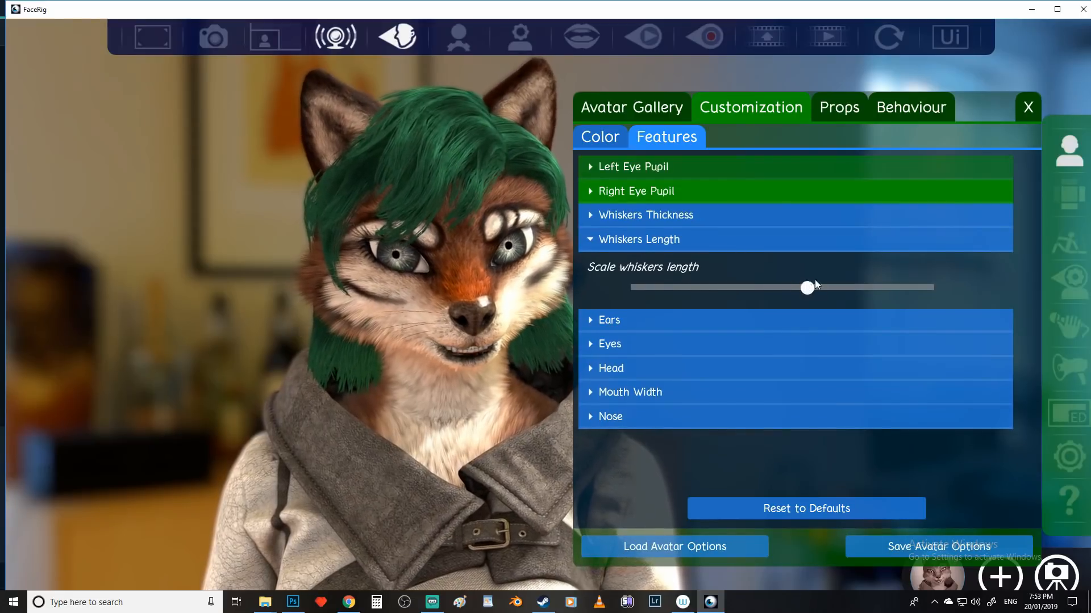
click(712, 321)
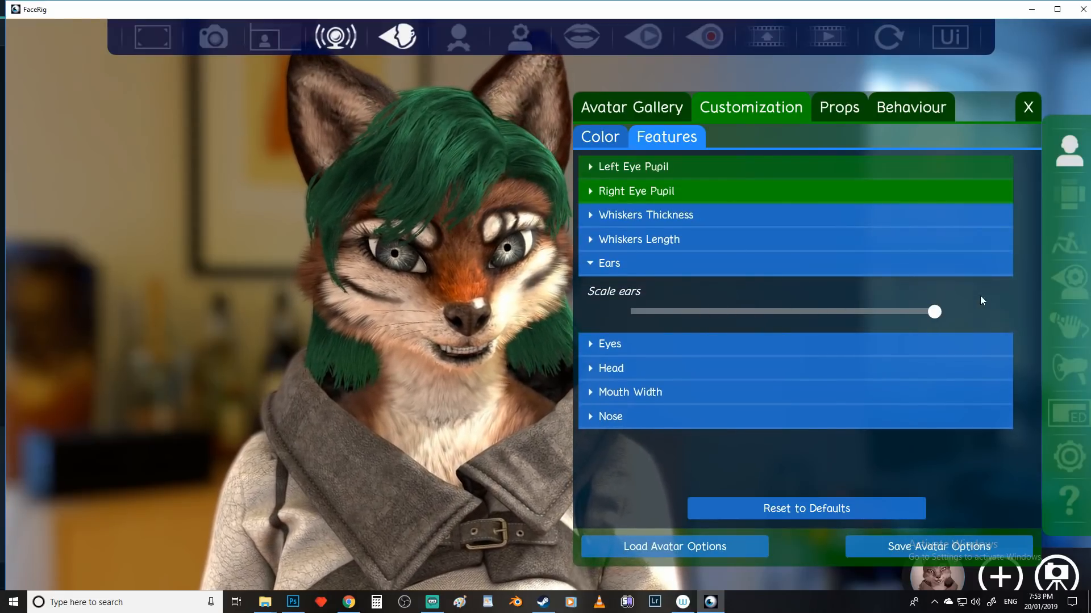
Set the scales of the fox avatar's eyes and nose to their minimum.
click(703, 343)
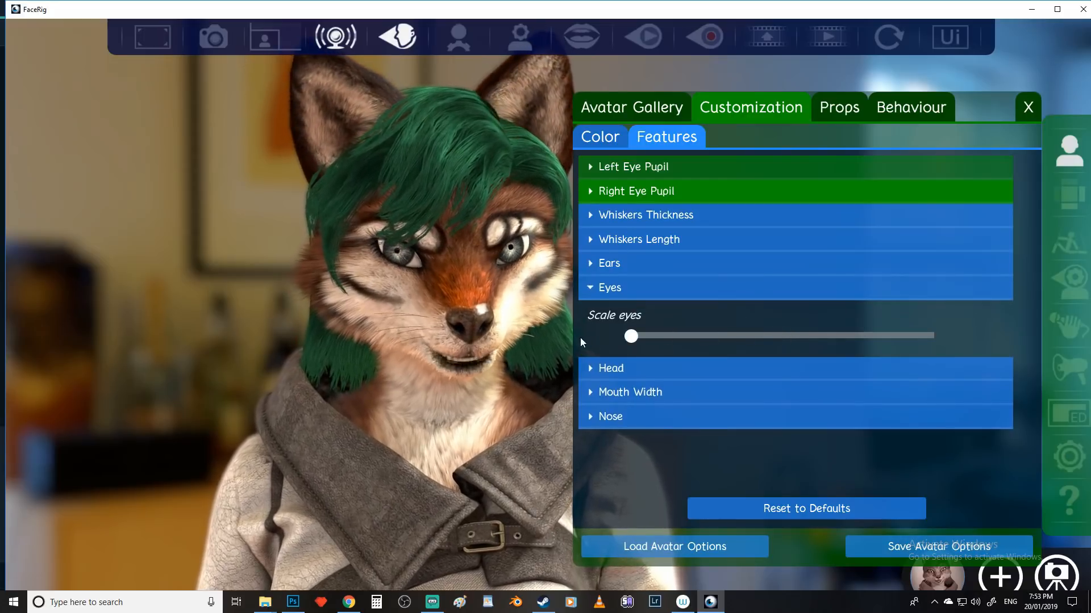
click(635, 372)
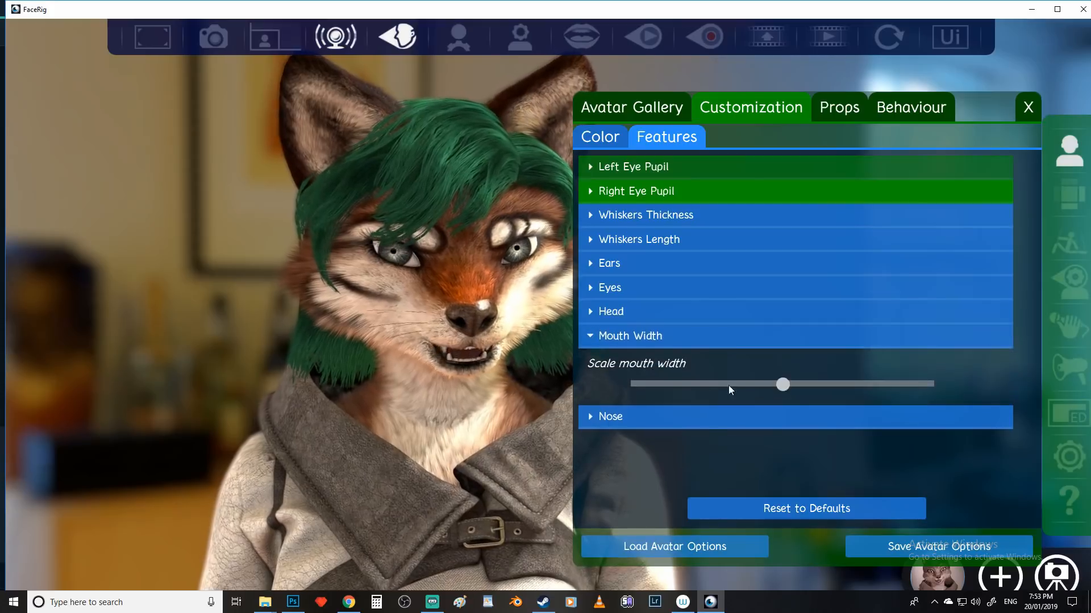
click(676, 418)
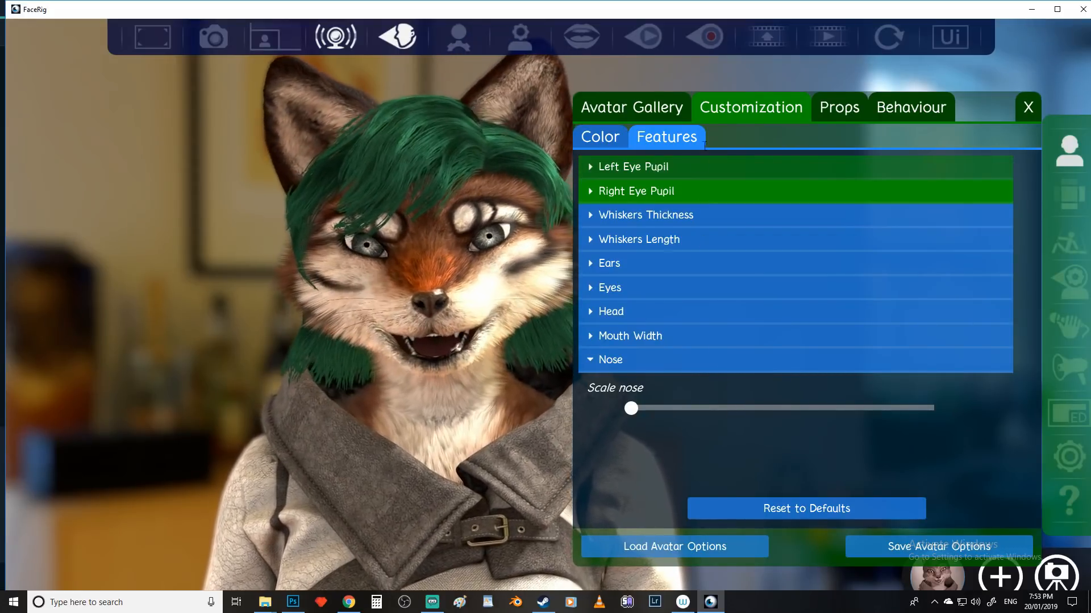
Recolor the second jacket color to magenta ba2bba.
click(607, 140)
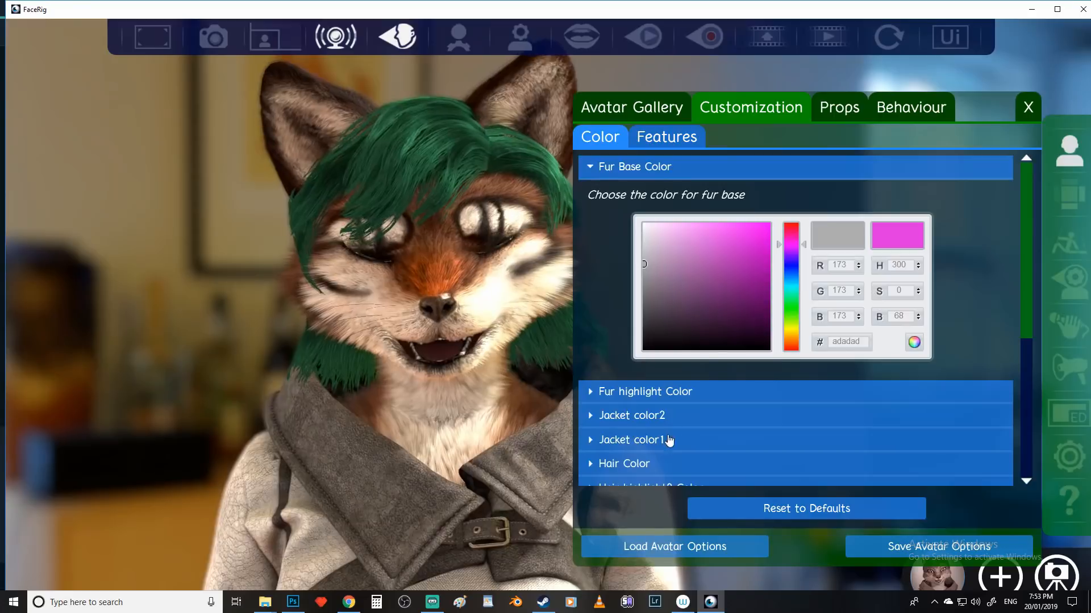
scroll(669, 440, down, 2)
click(687, 368)
click(722, 281)
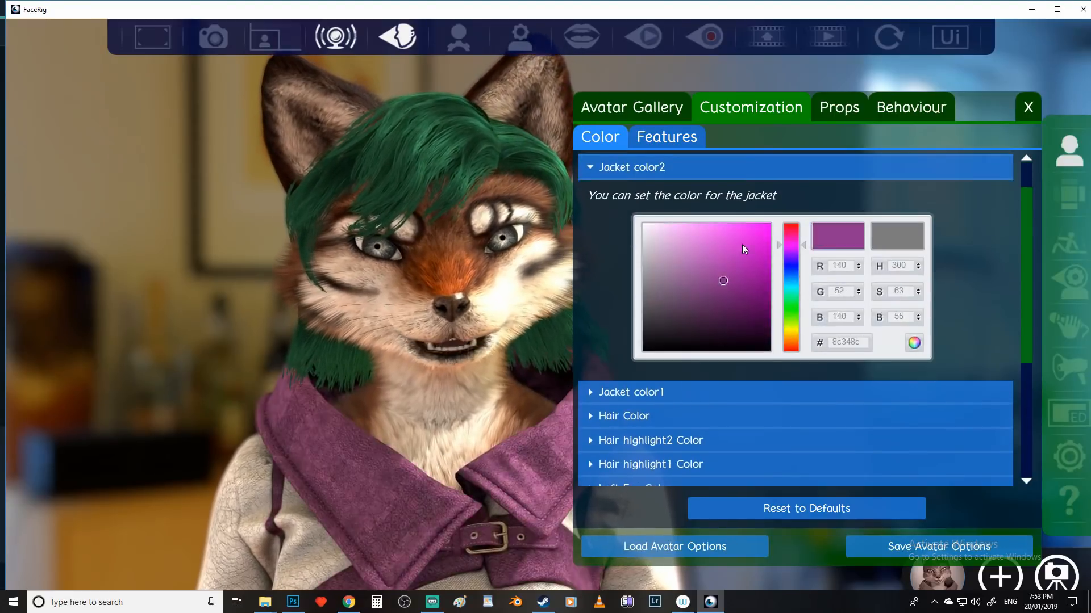
scroll(722, 369, down, 2)
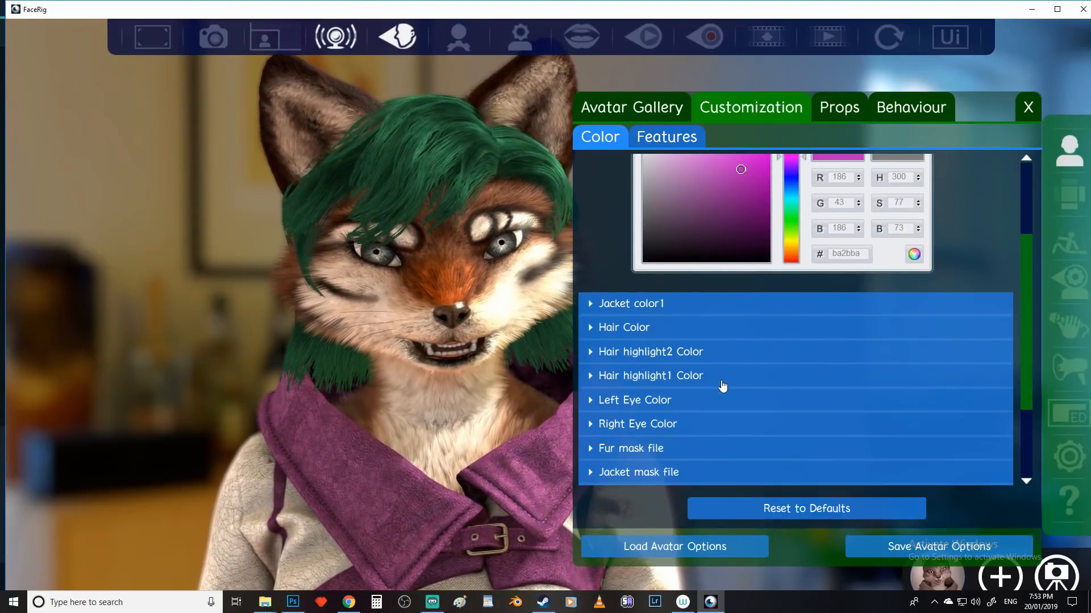
scroll(727, 390, up, 2)
Color the left eye magenta ff00ff and the right eye green 2bff00 without linking them.
scroll(721, 398, down, 3)
scroll(720, 405, down, 1)
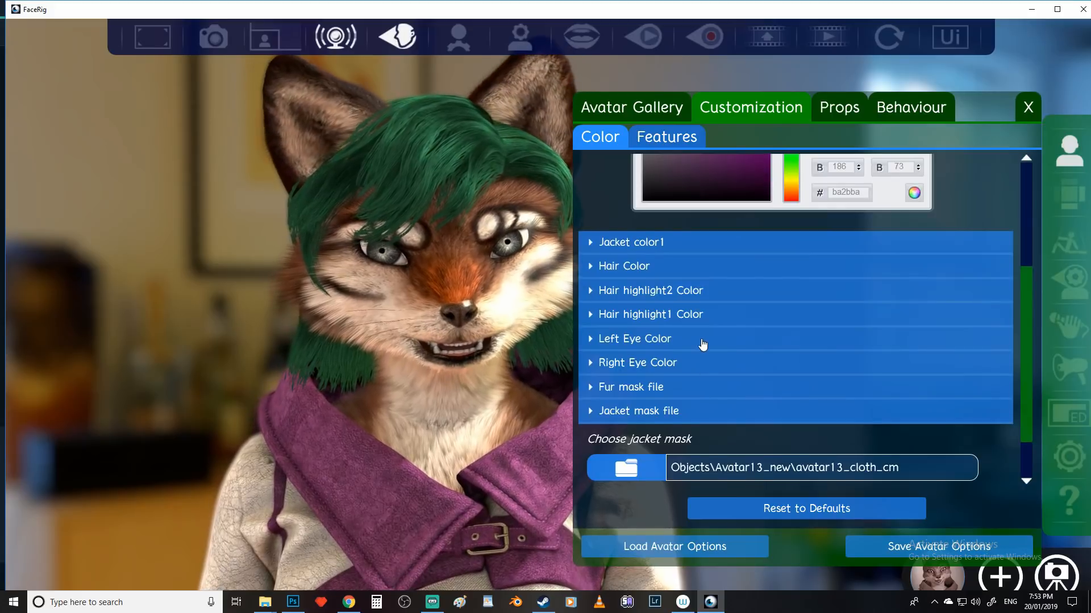
click(703, 341)
click(653, 397)
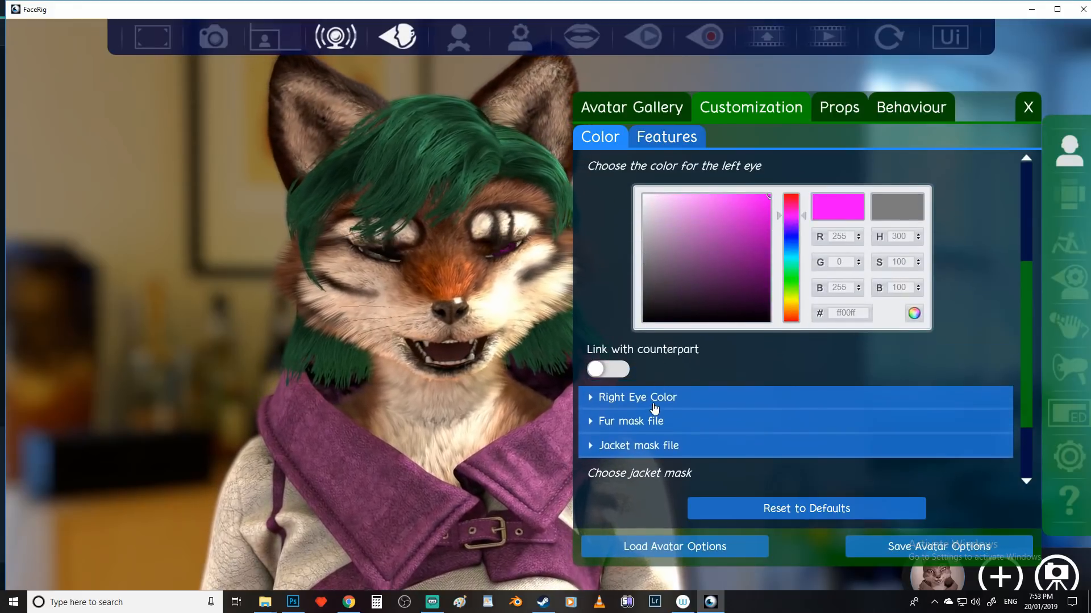
drag(675, 239, 770, 218)
scroll(687, 392, down, 1)
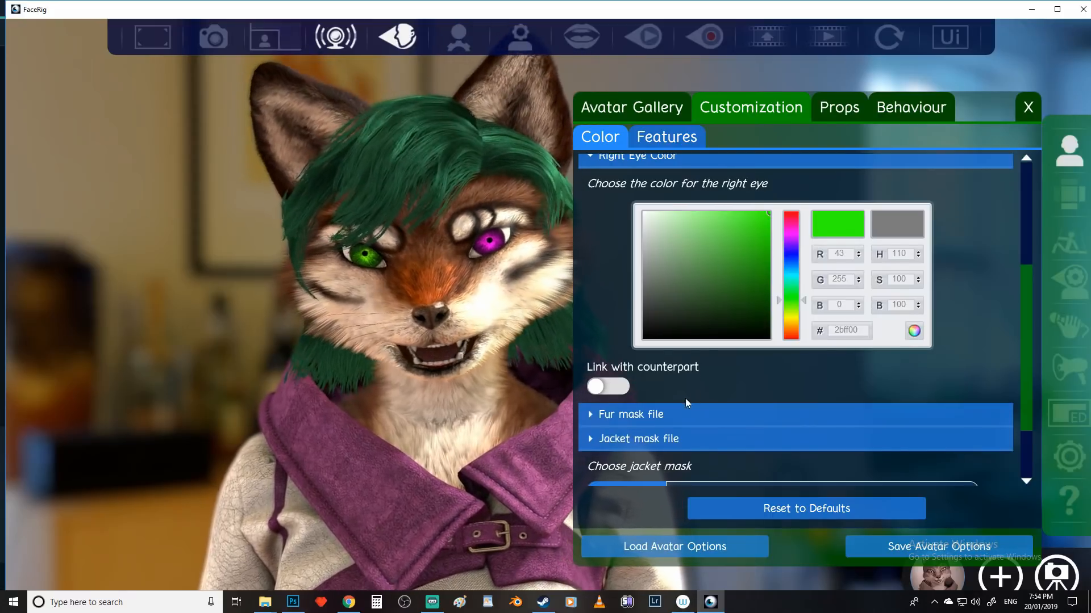
click(685, 439)
scroll(690, 417, down, 2)
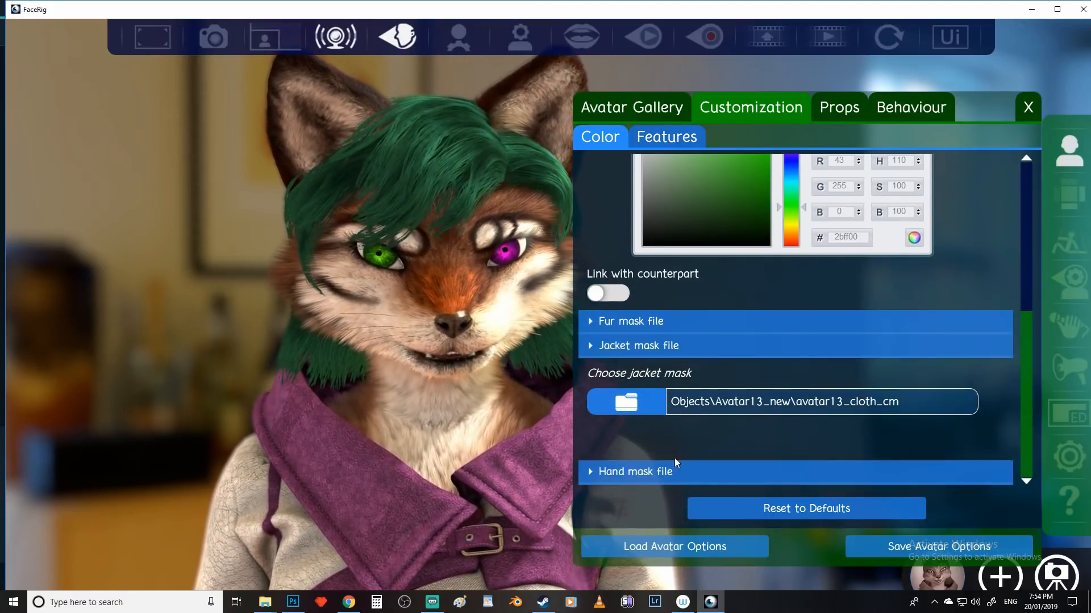
Try light blue 94d8ff and white ffffff on the hair, and settle on purple d900ff as the hair color.
scroll(676, 454, up, 5)
scroll(689, 316, up, 1)
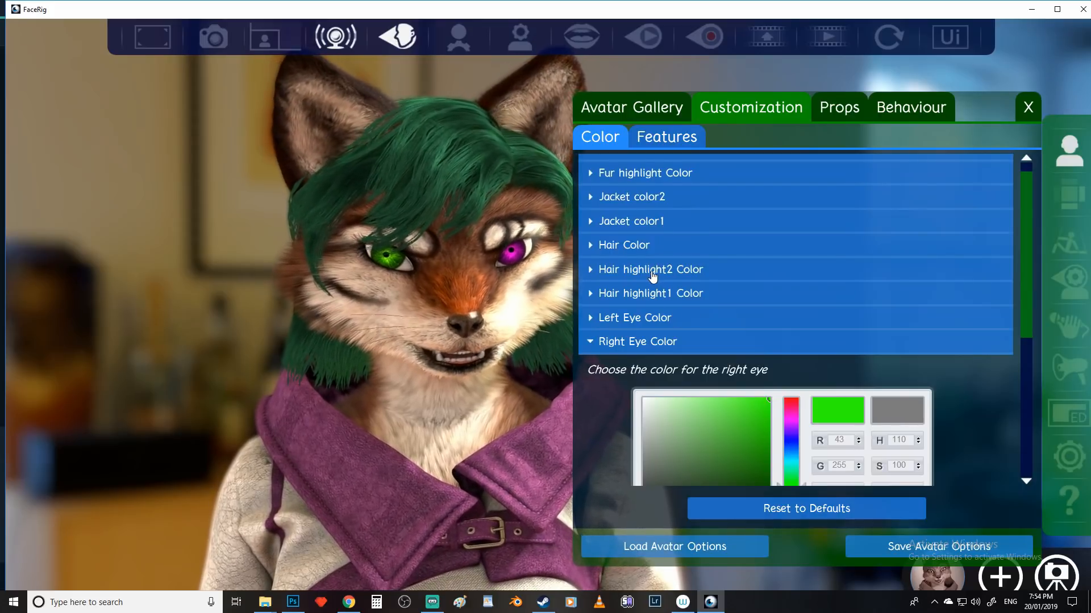
click(652, 245)
mouse_move(744, 341)
mouse_down()
mouse_move(767, 367)
mouse_move(706, 244)
mouse_up()
click(791, 357)
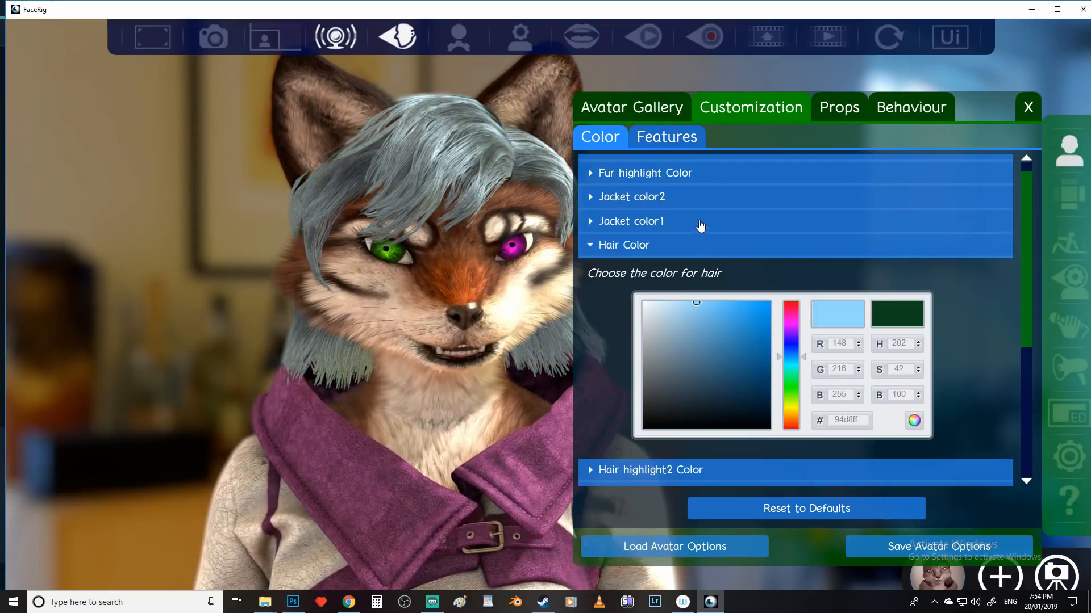
mouse_move(571, 155)
mouse_down()
mouse_move(530, 191)
mouse_move(811, 480)
mouse_up()
drag(674, 359, 550, 200)
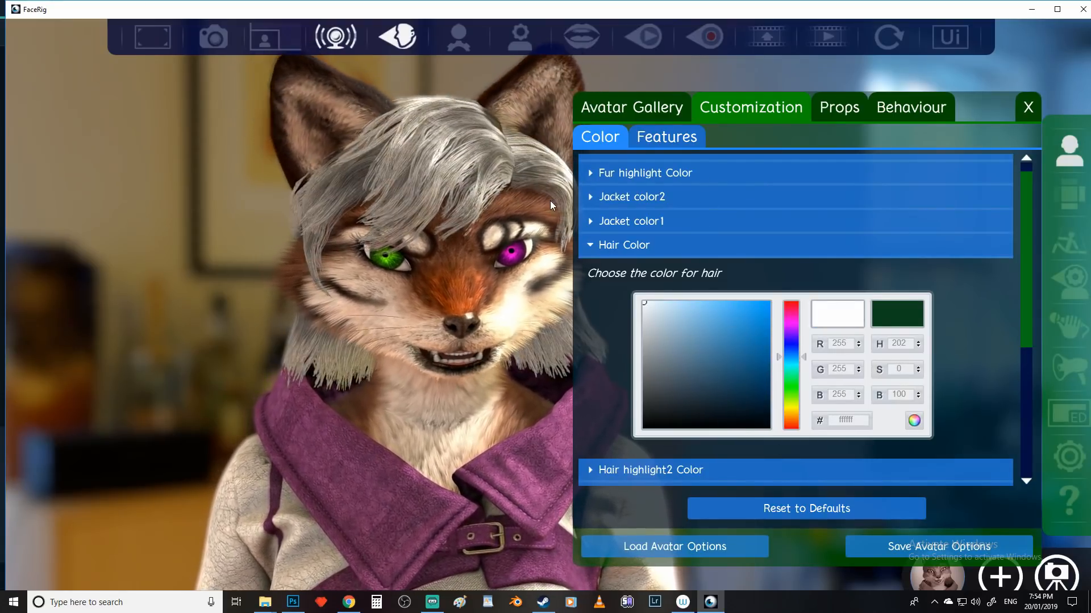
drag(786, 360, 787, 325)
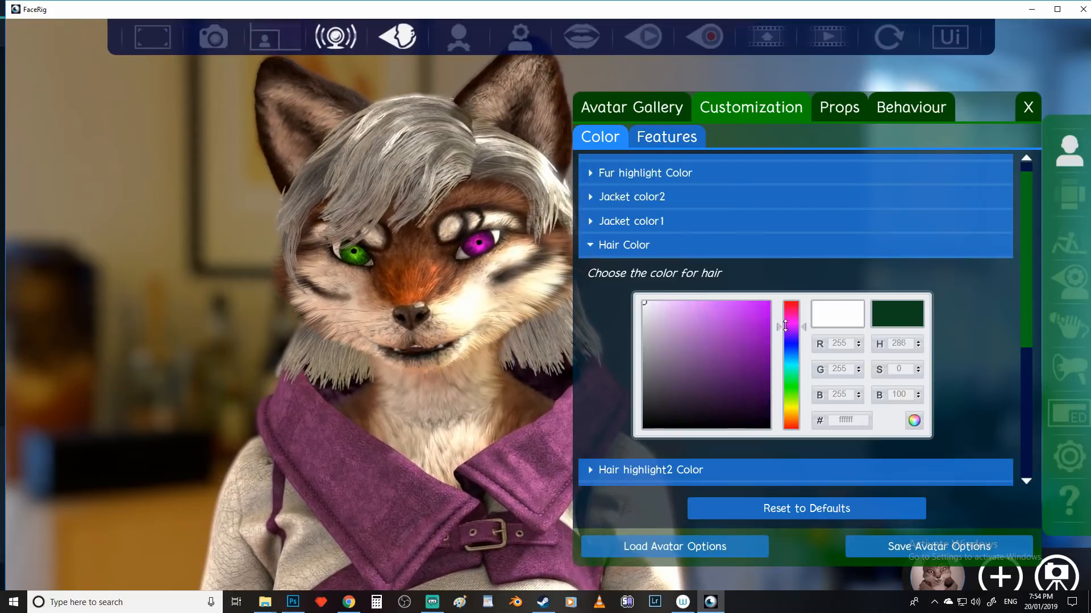
click(768, 302)
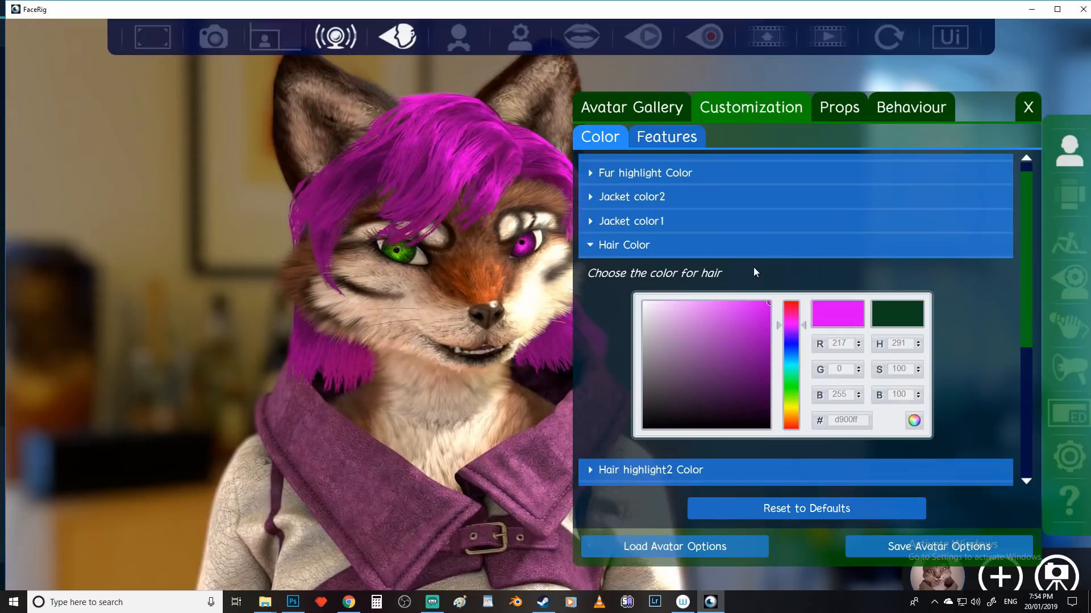
Load the Doge avatar from the gallery and open its customization options.
click(648, 108)
click(622, 480)
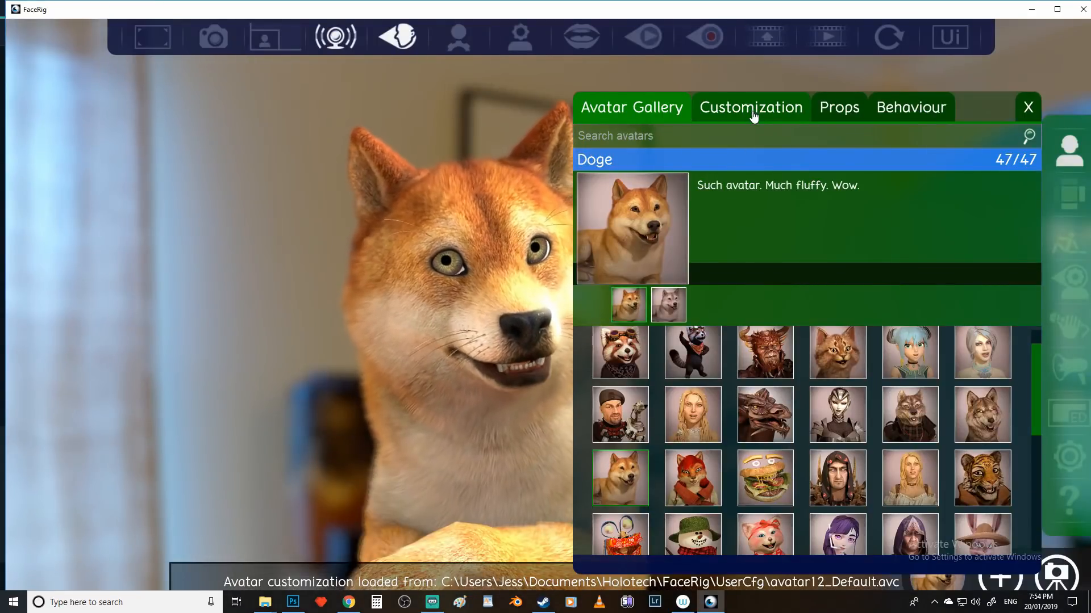
click(753, 112)
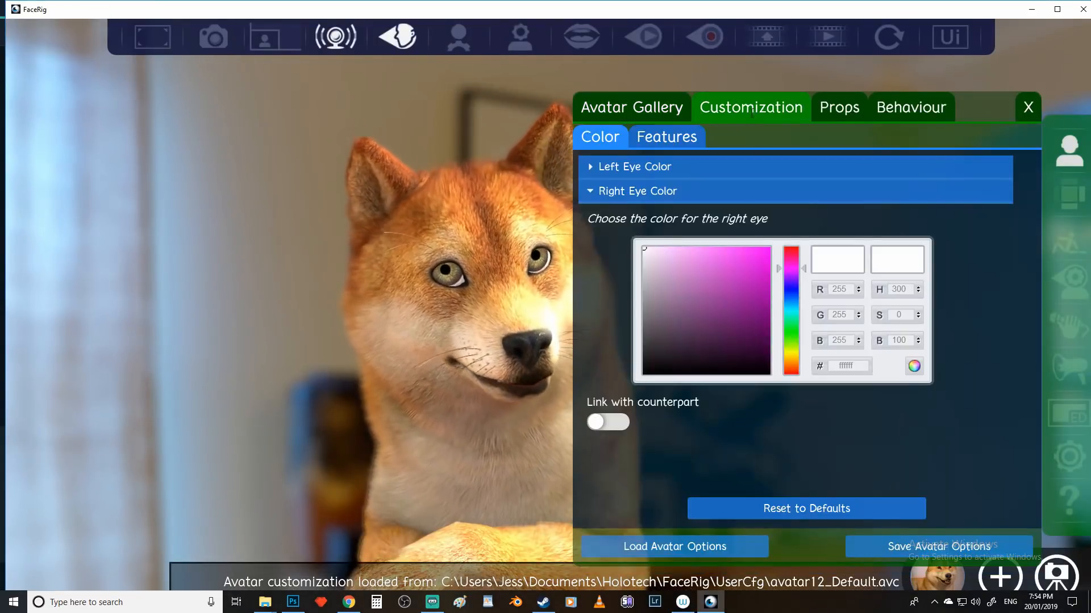
Link Doge's left eye pupil with its counterpart and set the linked pupil scale to its minimum.
click(654, 143)
click(678, 174)
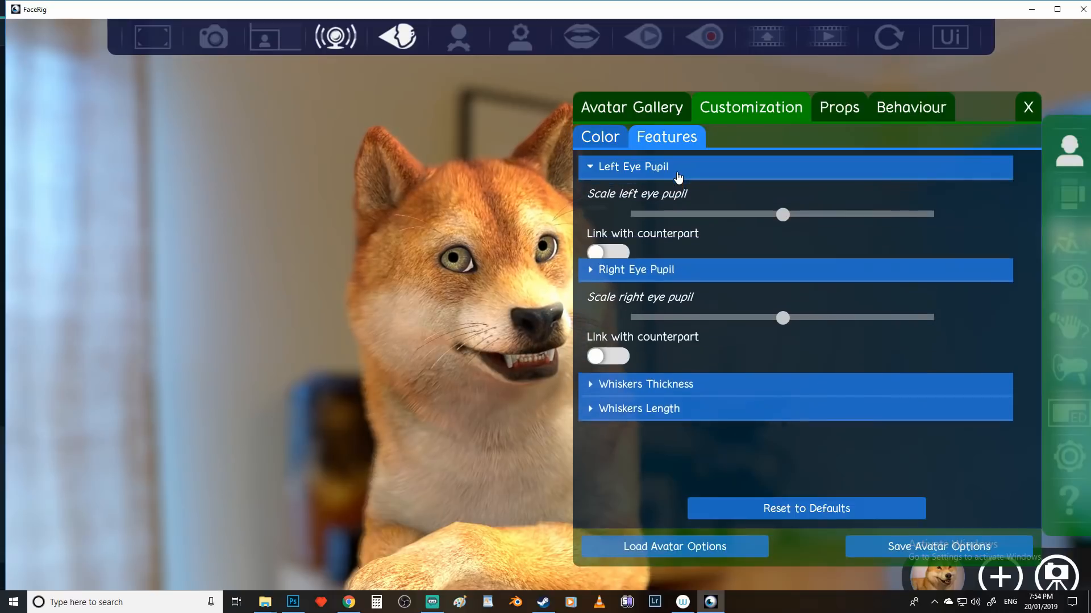
click(619, 254)
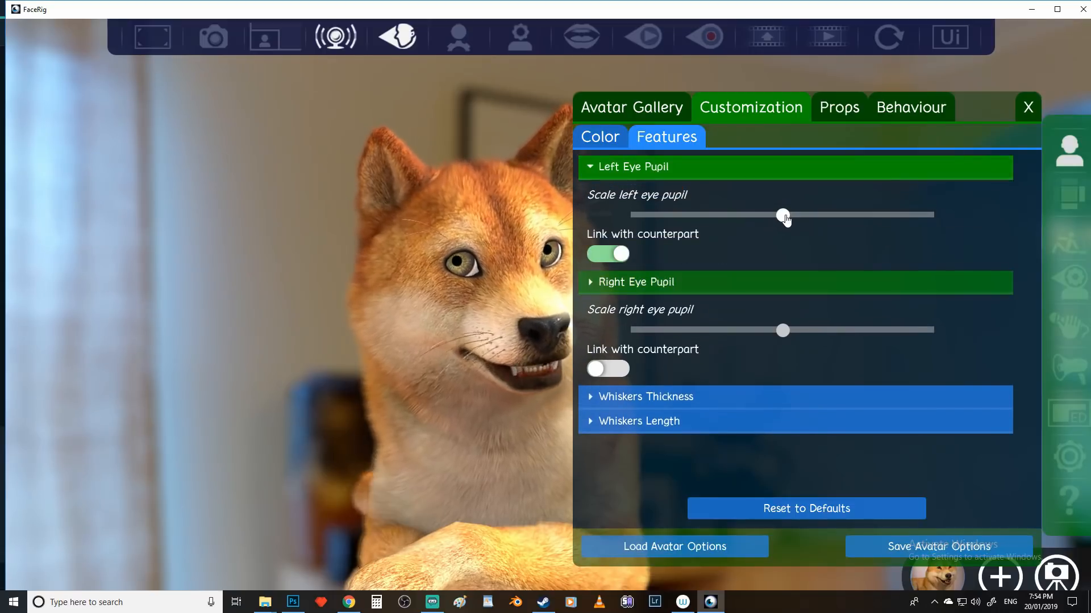
drag(783, 215, 979, 226)
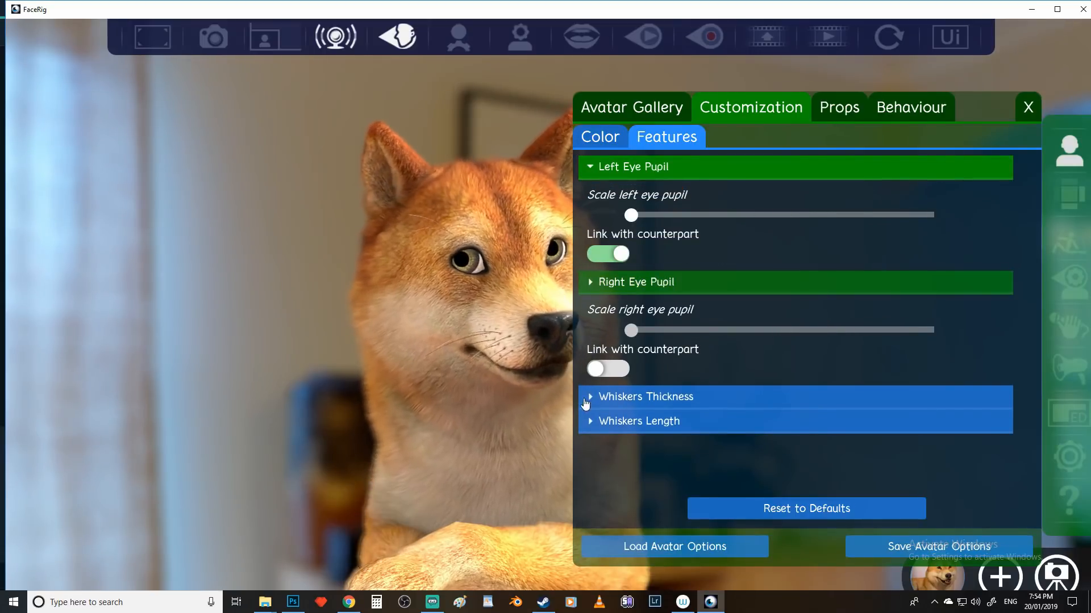
Set Doge's whiskers thickness and whiskers length scales slightly above their midpoints.
click(634, 404)
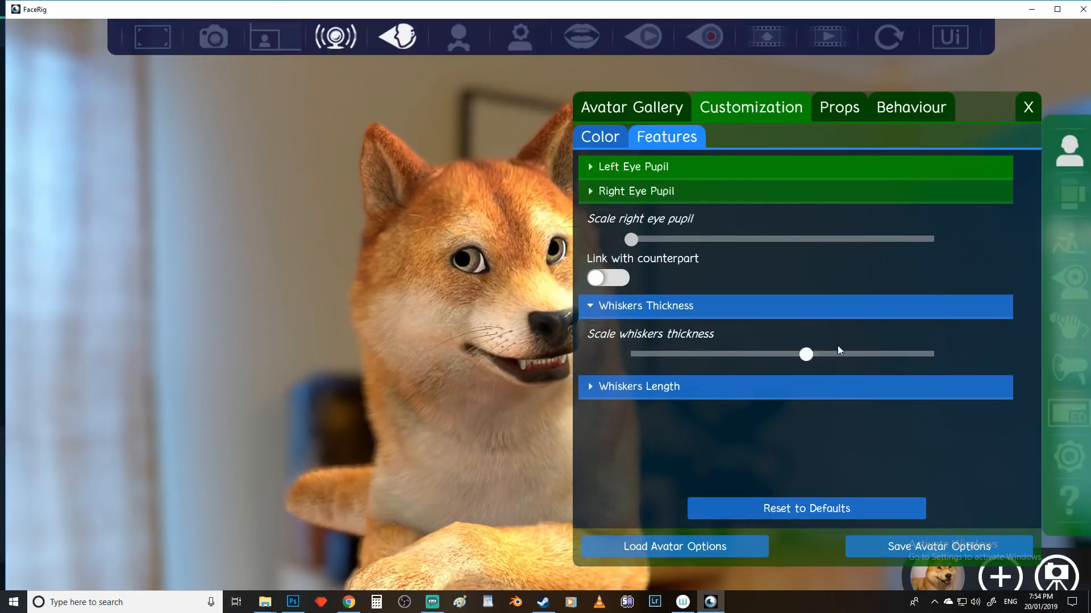
drag(837, 350, 813, 352)
click(715, 388)
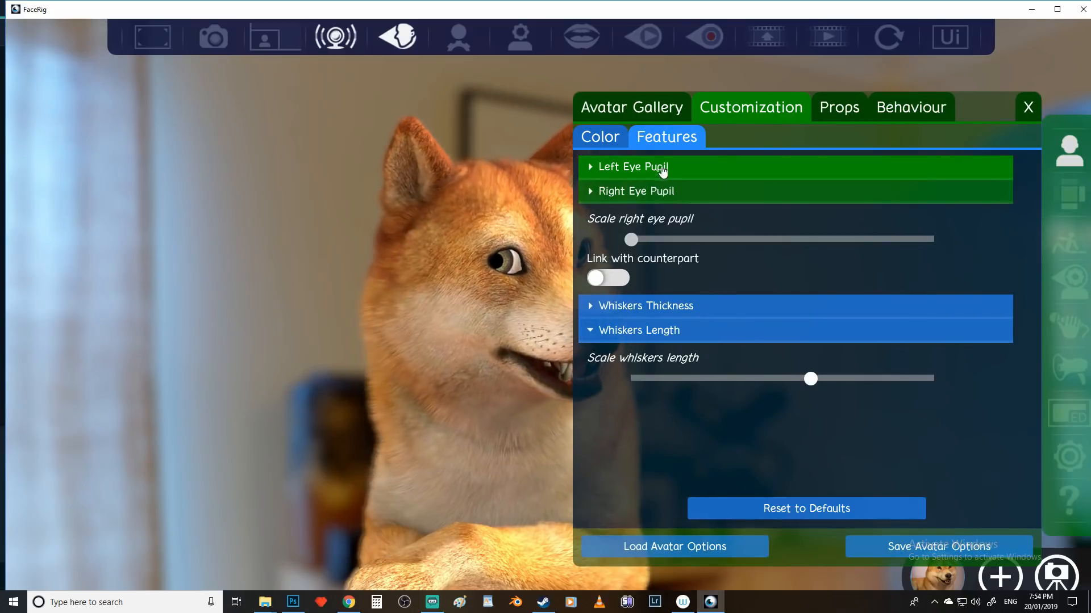
Find the husky avatar Hatzi in the avatar gallery and load it.
click(637, 111)
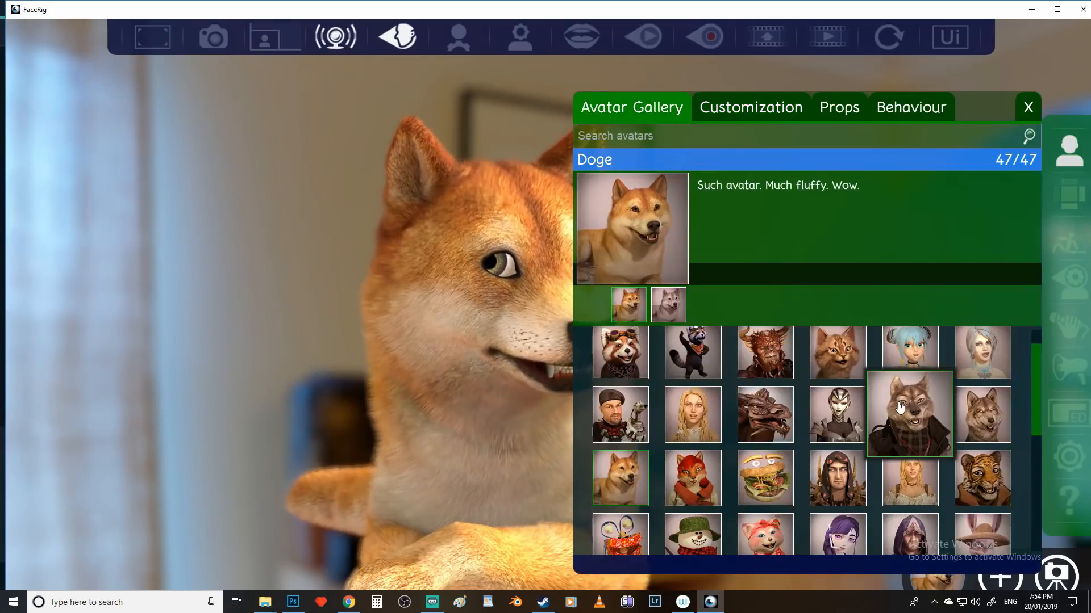
scroll(903, 431, down, 4)
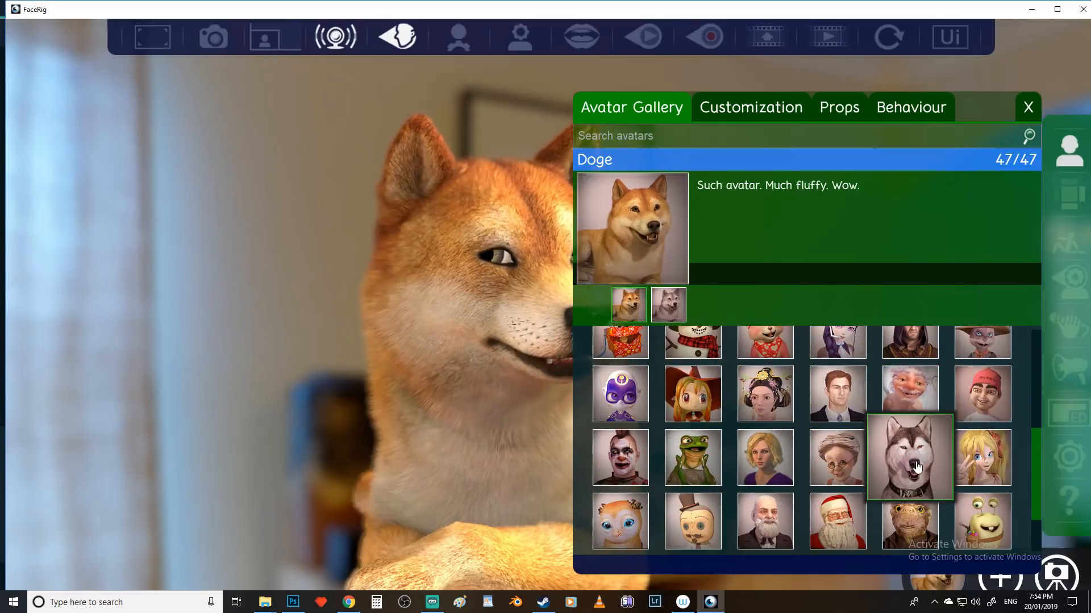
click(917, 467)
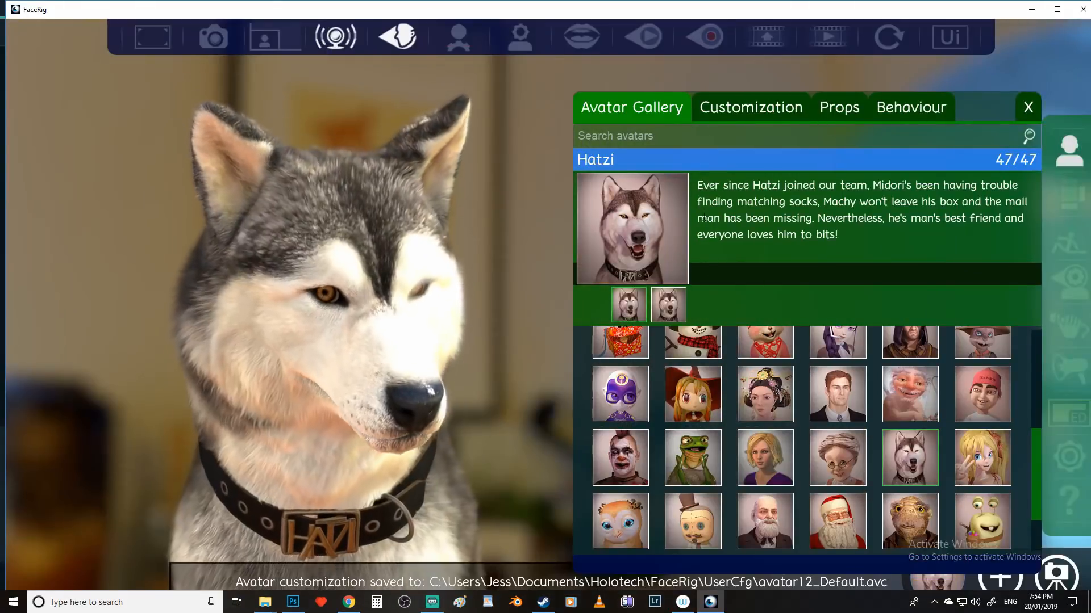
In Hatzi's customization, set the right eye pupil scale slightly above its midpoint.
click(732, 111)
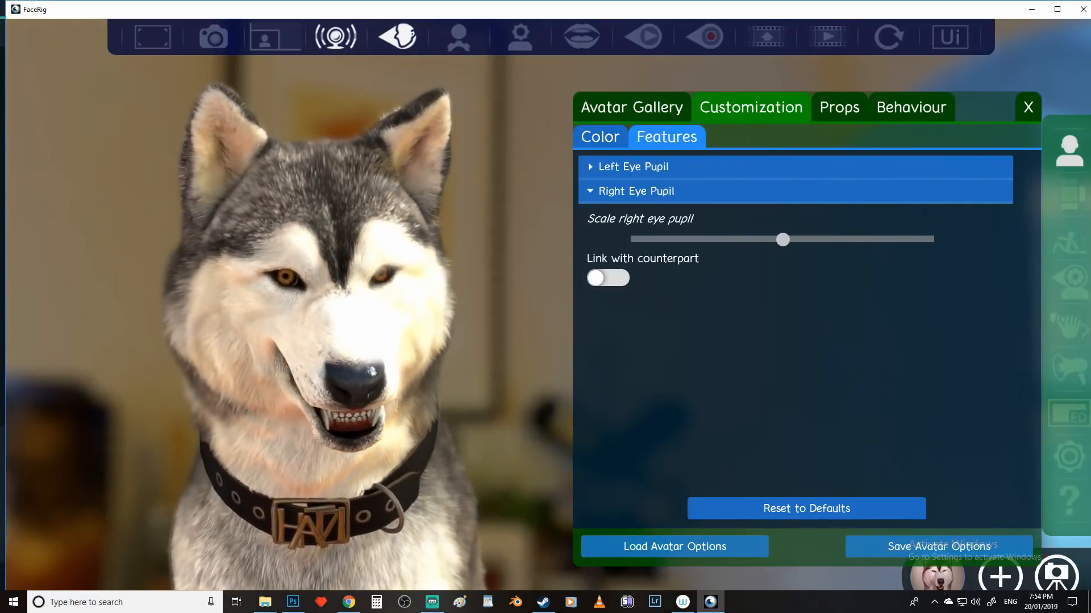
click(600, 139)
click(662, 139)
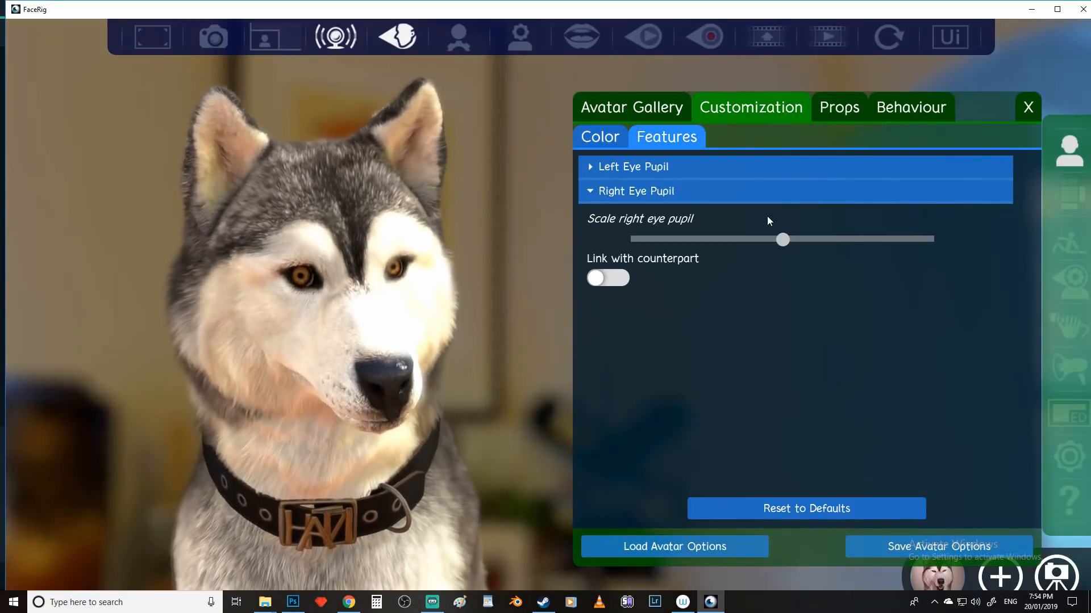
drag(771, 245, 802, 242)
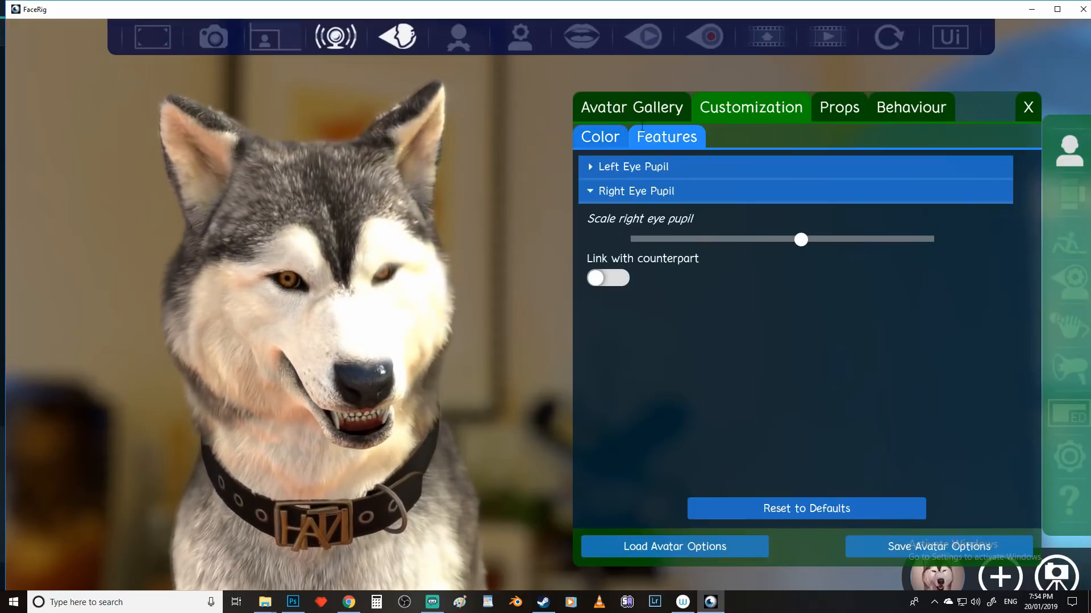
Browse the avatar gallery for the anthro-wolf Danny shorterSnout and load it.
click(659, 110)
scroll(818, 421, down, 3)
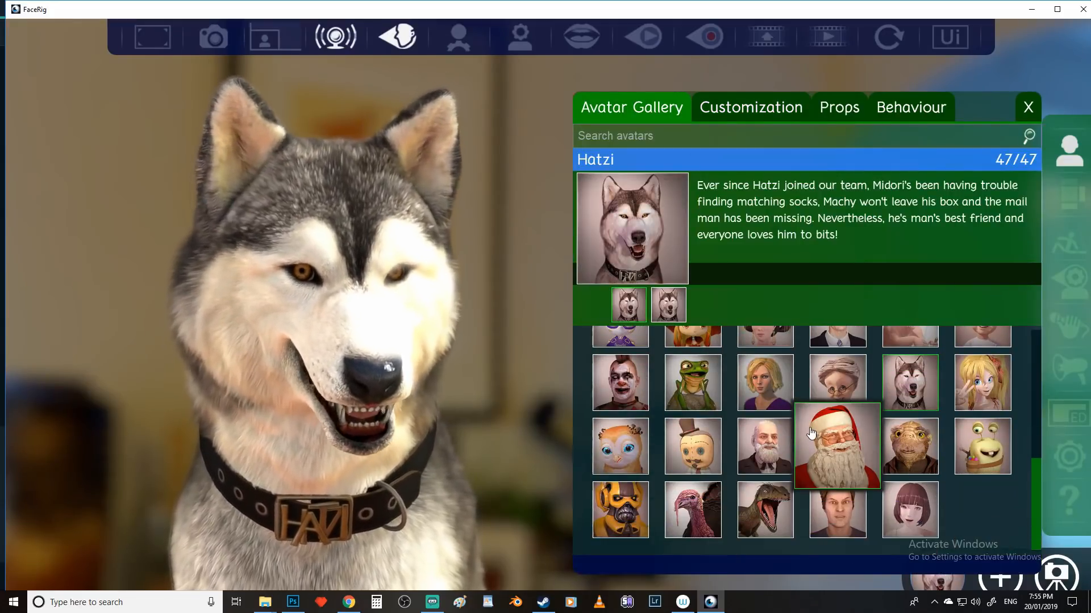
scroll(841, 454, up, 3)
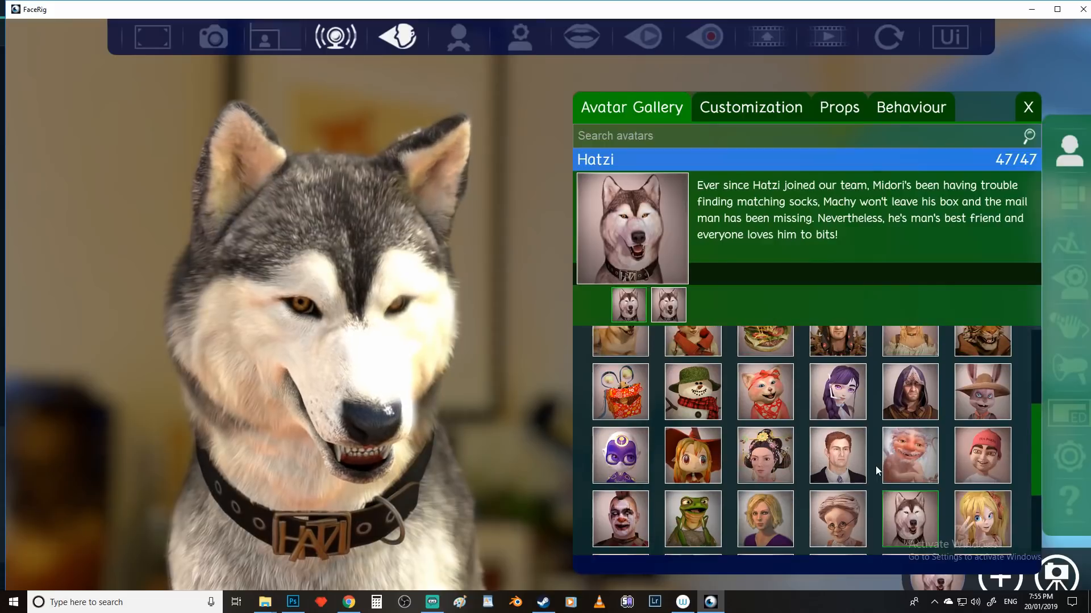
scroll(875, 466, up, 3)
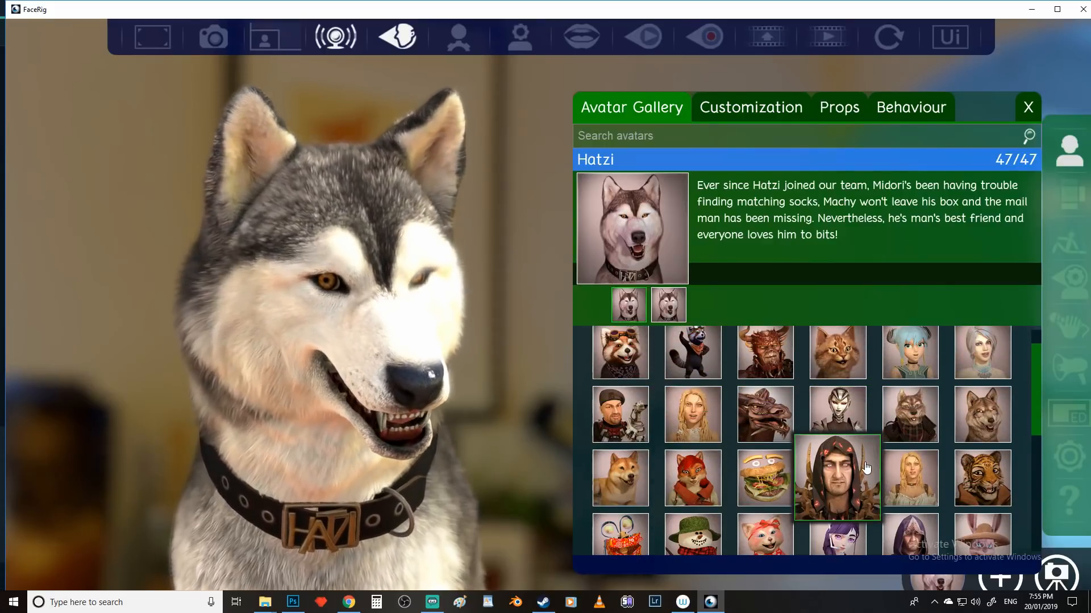
click(912, 438)
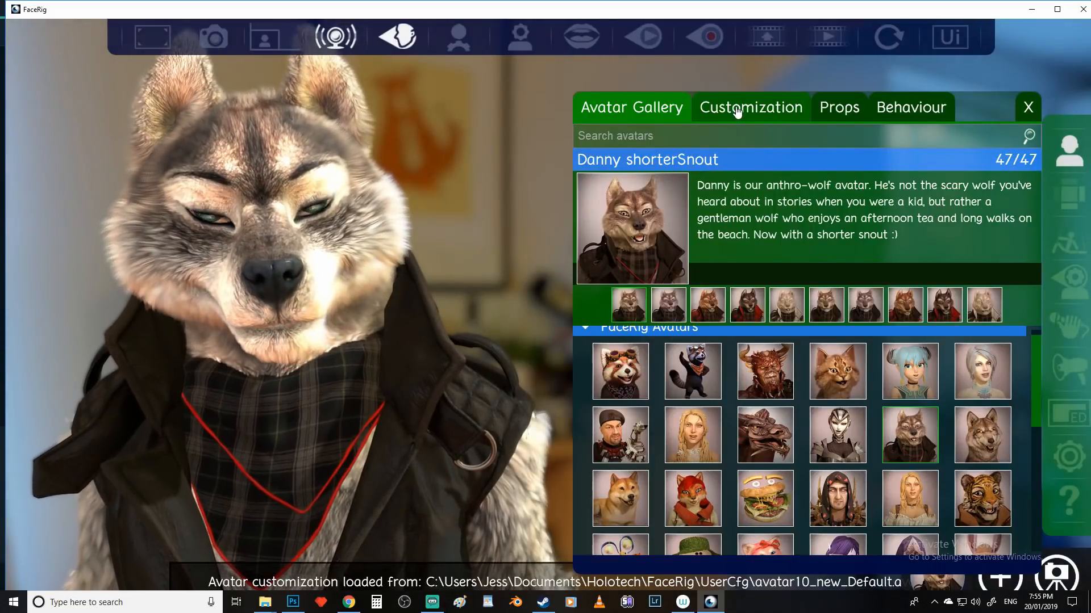
Scale the Danny shorterSnout avatar's ears to their maximum size.
click(737, 112)
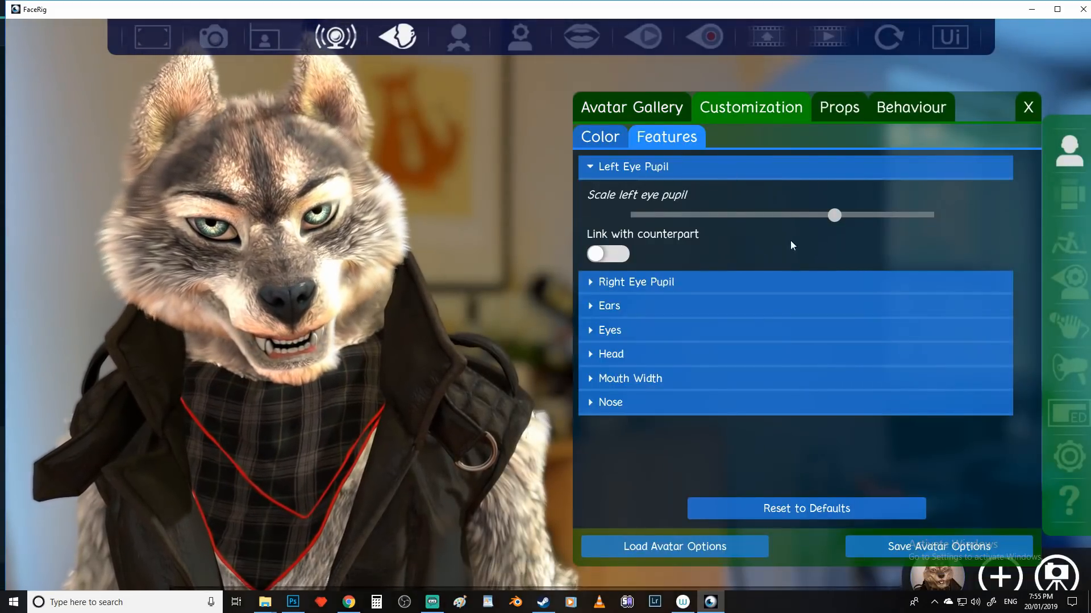
click(654, 311)
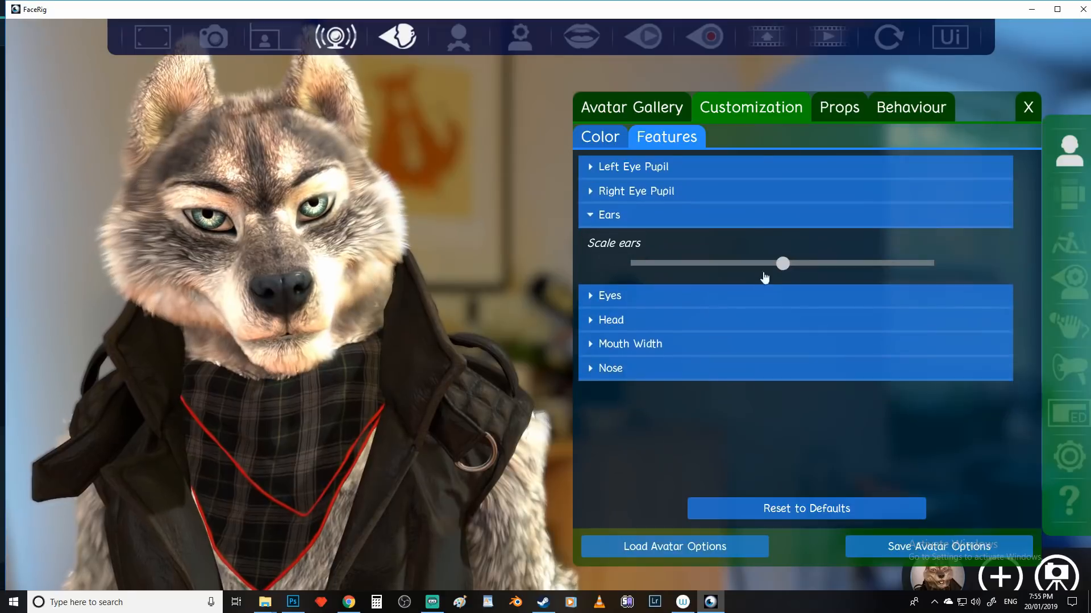
drag(826, 255, 942, 259)
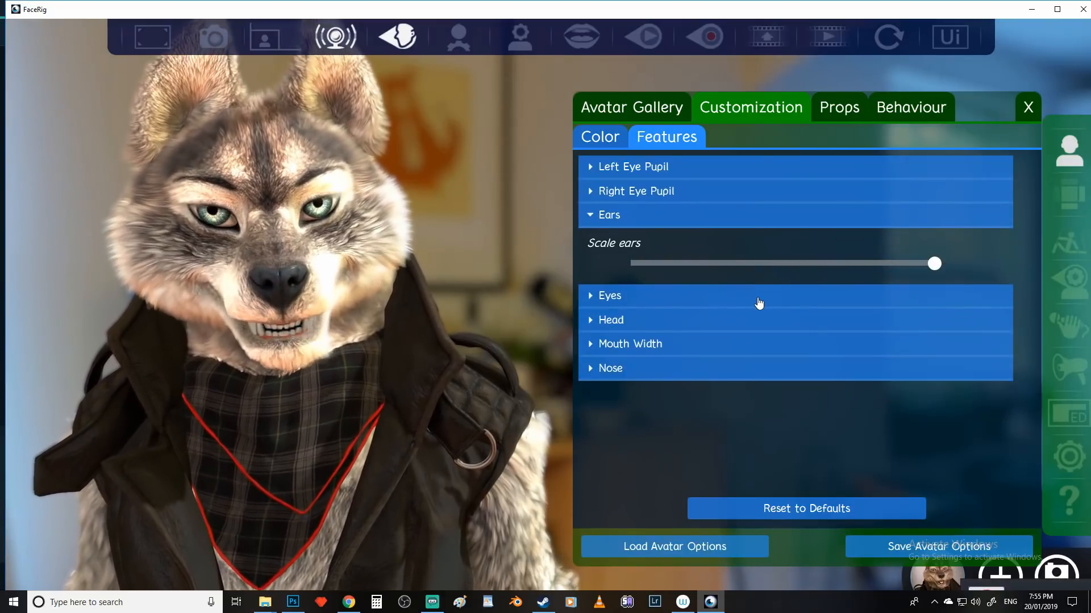
Try different eye sizes on the Danny shorterSnout avatar and set its head scale to the maximum.
click(760, 300)
drag(783, 290, 688, 297)
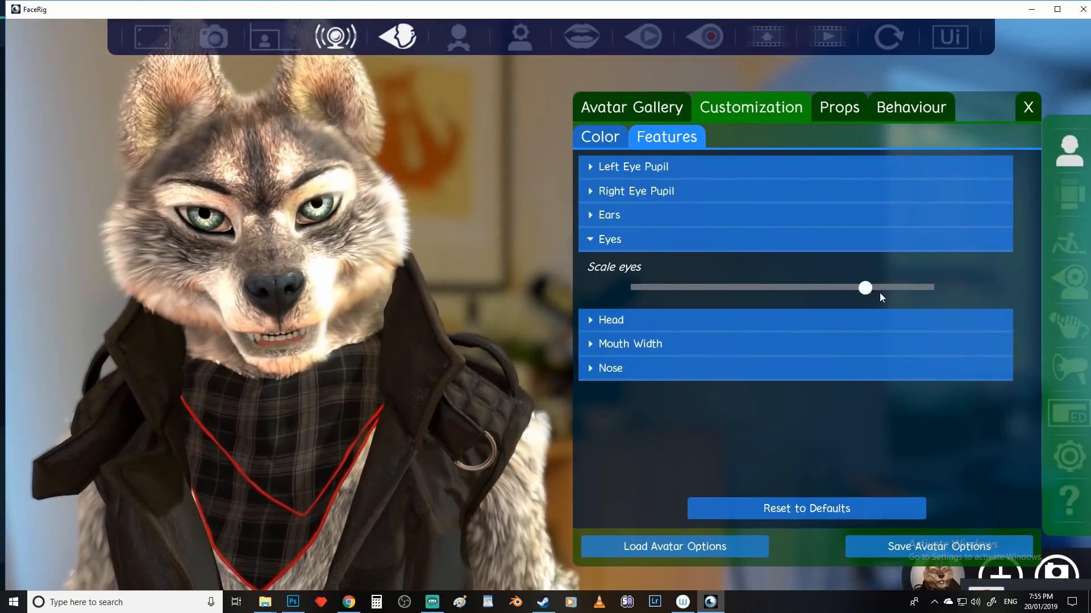
click(695, 321)
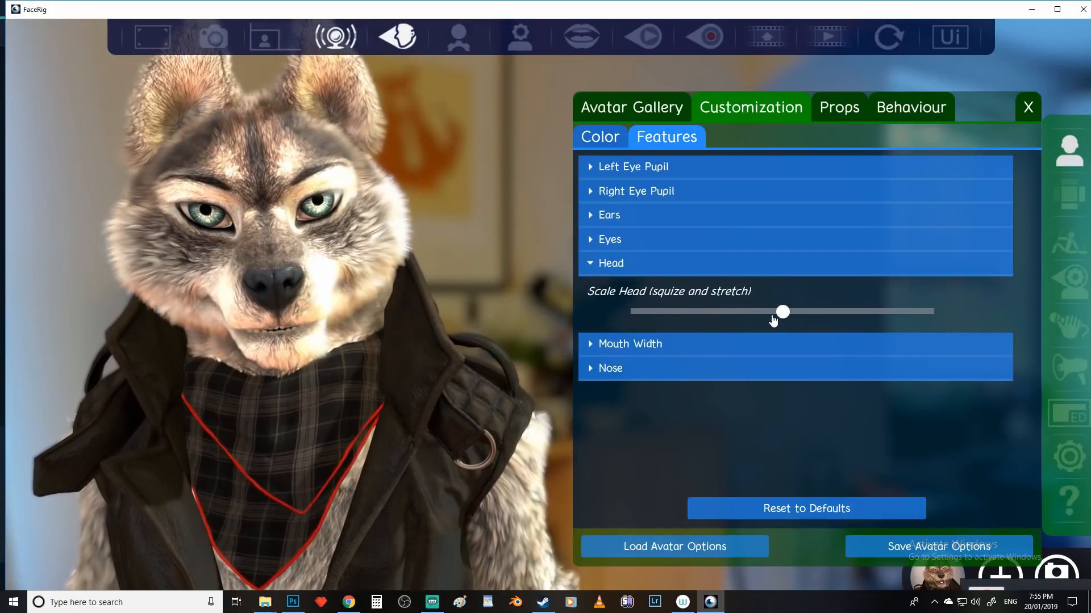
drag(773, 320, 991, 317)
Set the wolf avatar's mouth width to its minimum and scale its nose to the maximum.
click(727, 353)
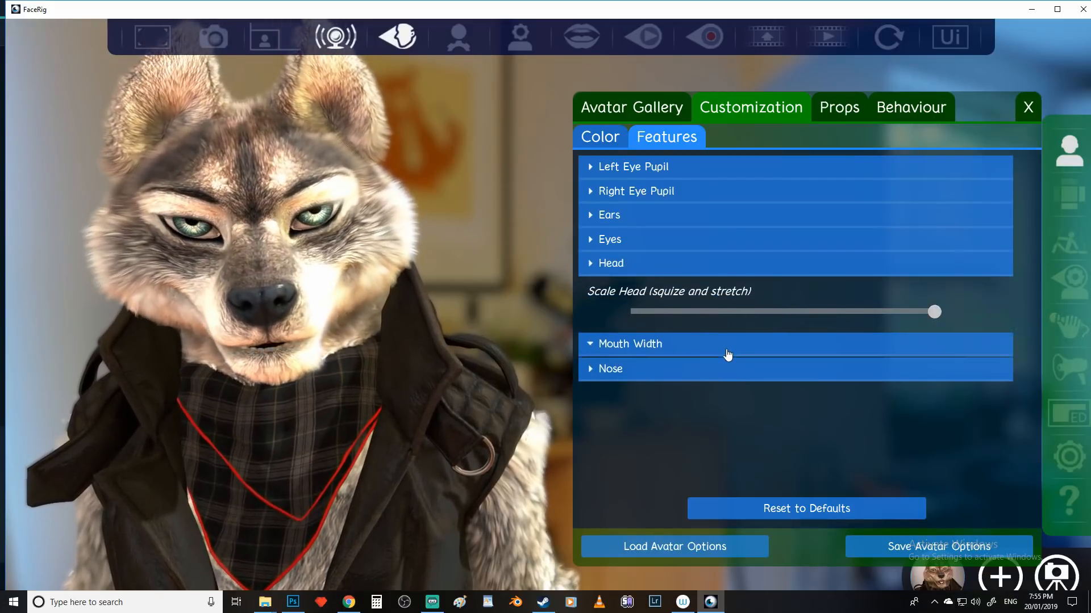
drag(727, 339, 623, 357)
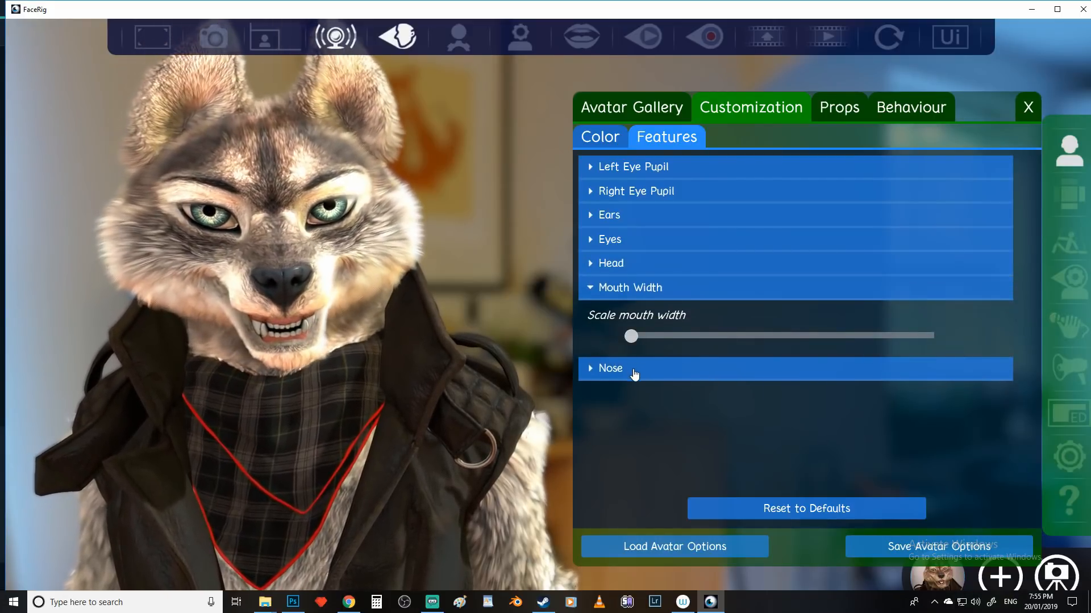
click(633, 370)
drag(783, 359, 983, 353)
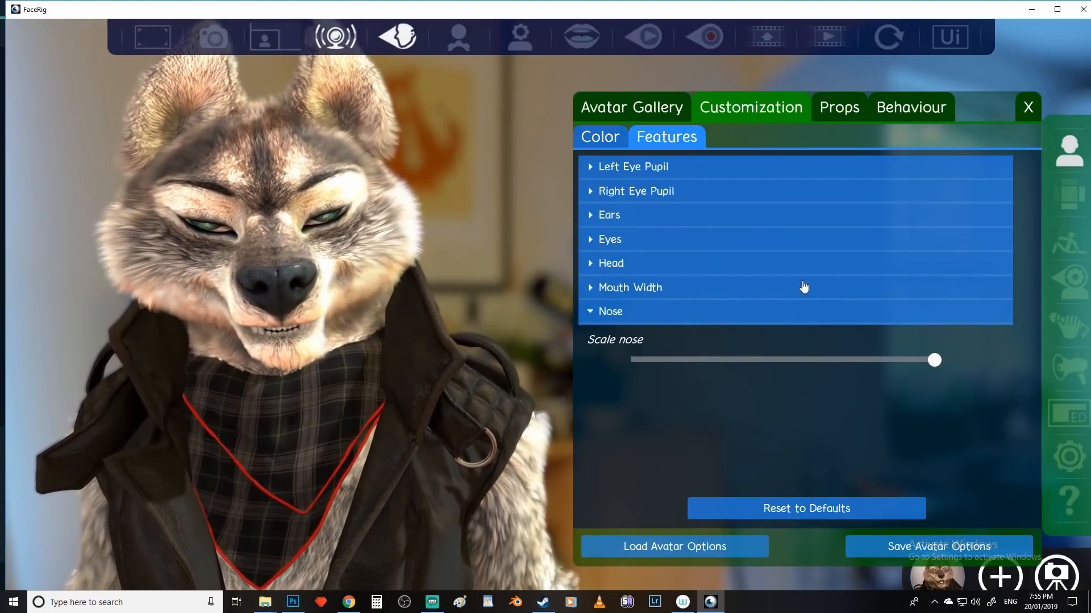
Load the canine avatar Moon Moon from the avatar gallery and open its feature customization.
click(645, 114)
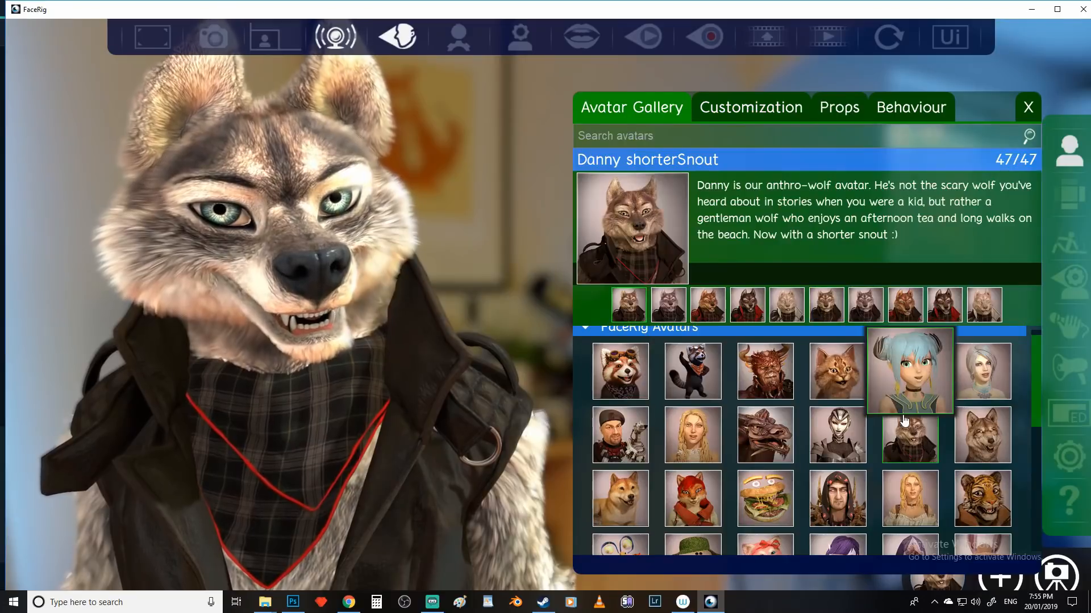
scroll(908, 375, down, 3)
click(978, 390)
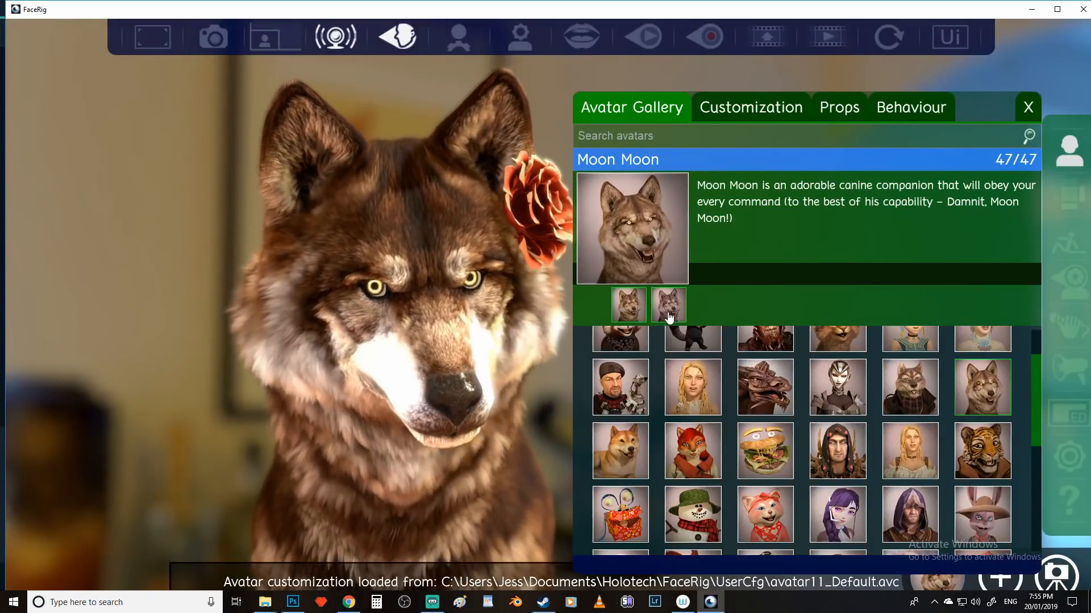
click(728, 120)
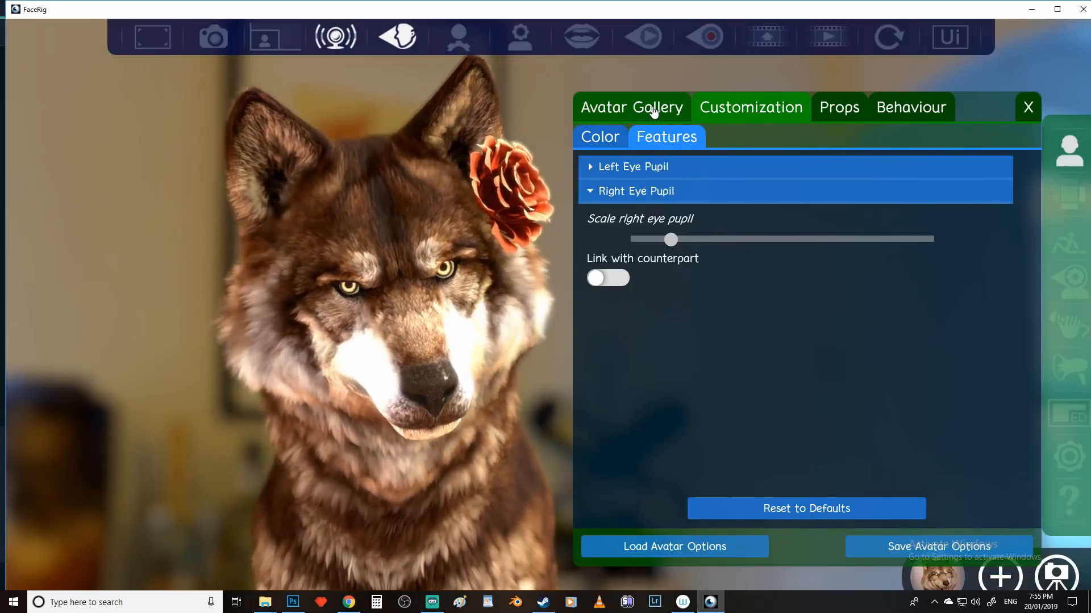
Load the anthro-tiger avatar Taj from the gallery and open its feature customization.
click(657, 108)
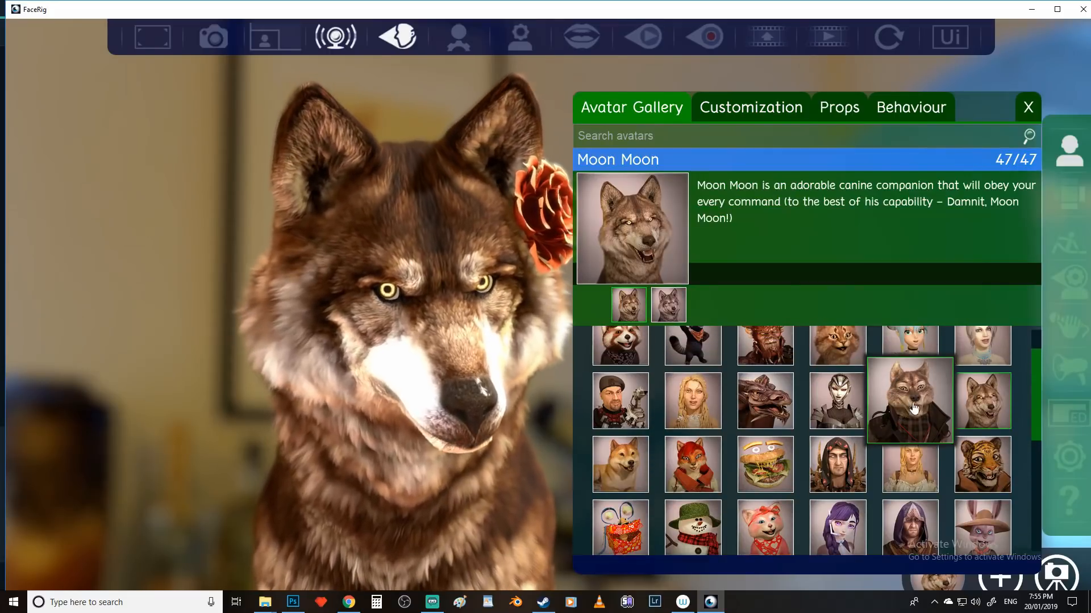
click(983, 441)
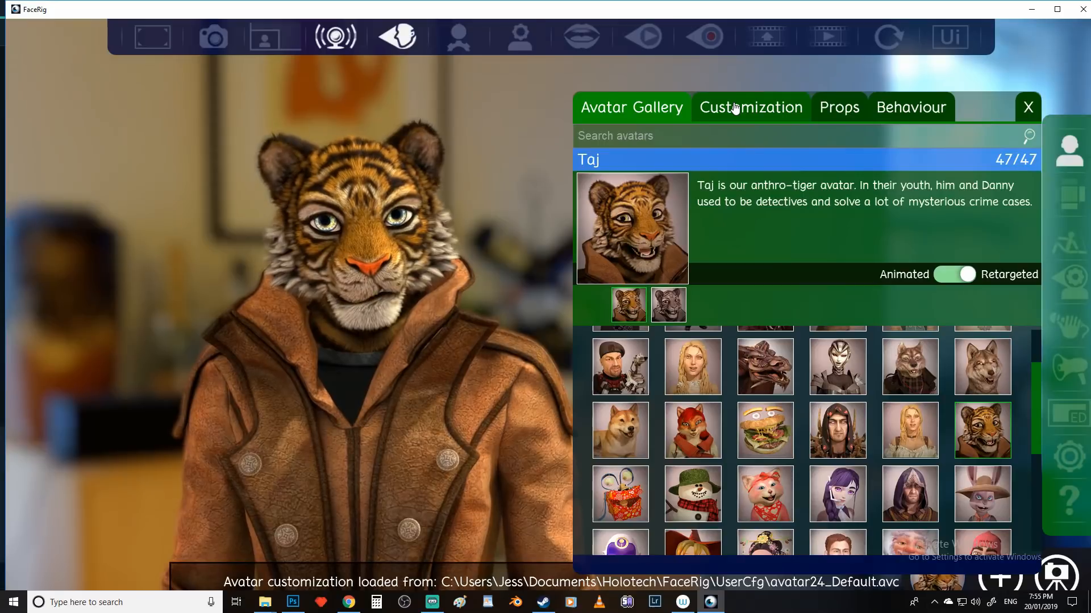
click(735, 108)
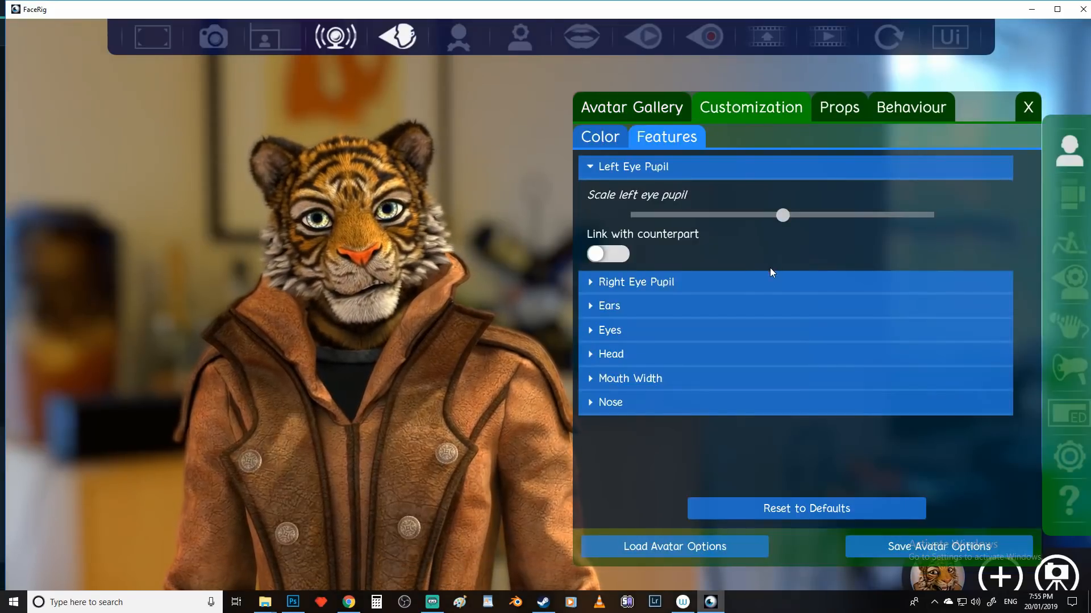
Run the Expression Quick Calibration for the face tracking.
click(520, 43)
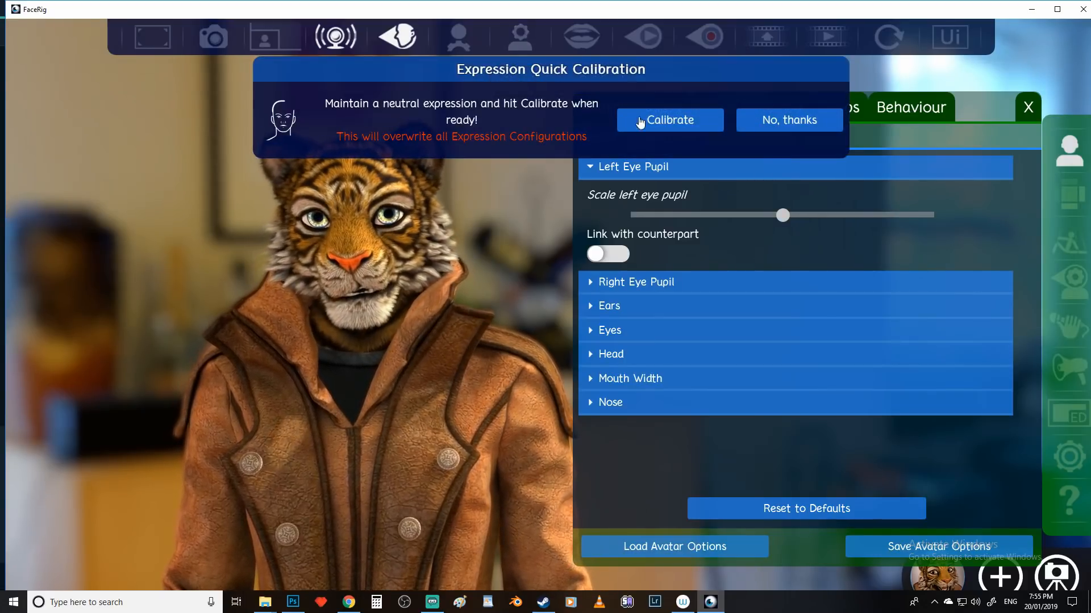
click(671, 121)
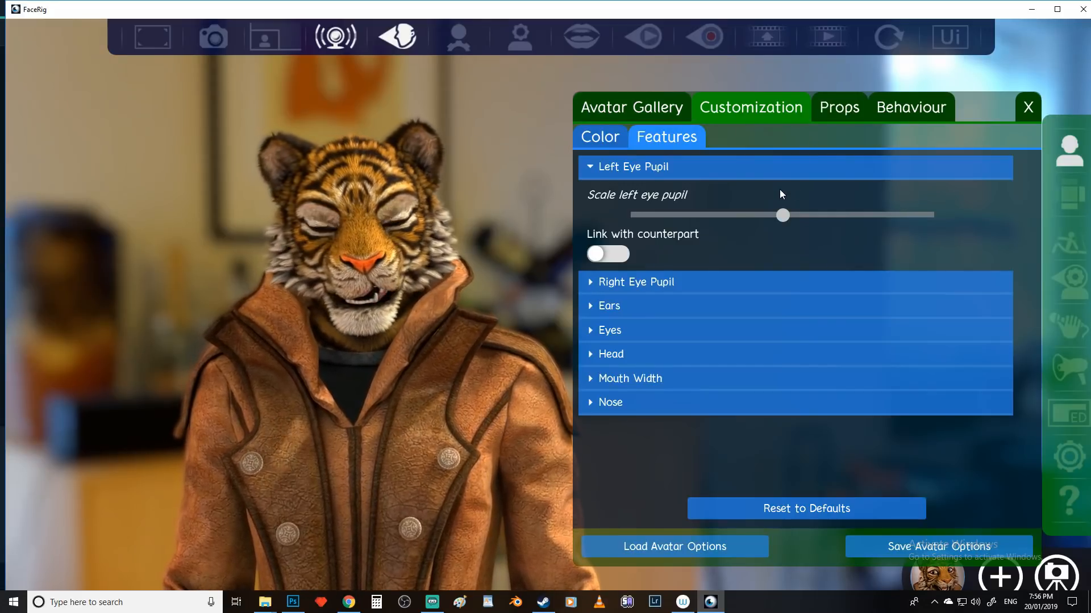
In the advanced tracking configuration's mouth expression units, shift the two Jaw Left/Right input intervals slightly outward from the centre.
click(1078, 284)
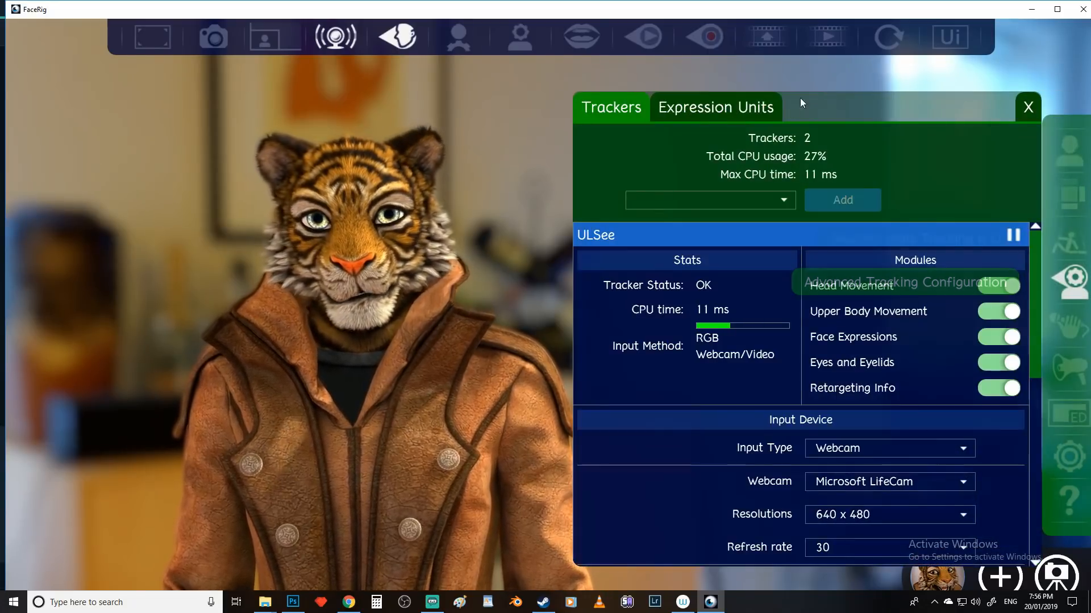
click(738, 107)
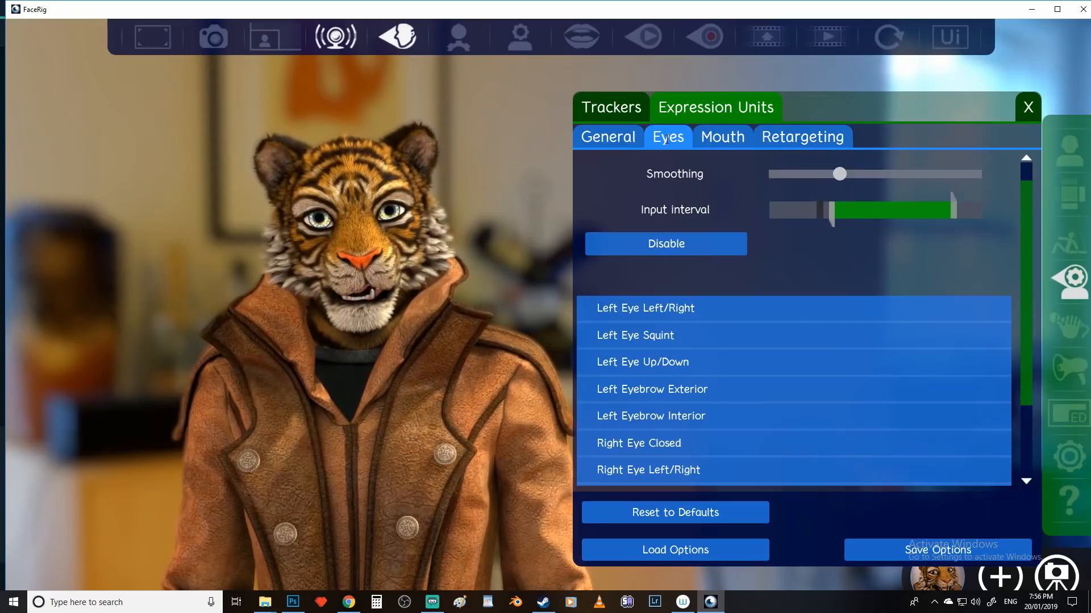
click(723, 139)
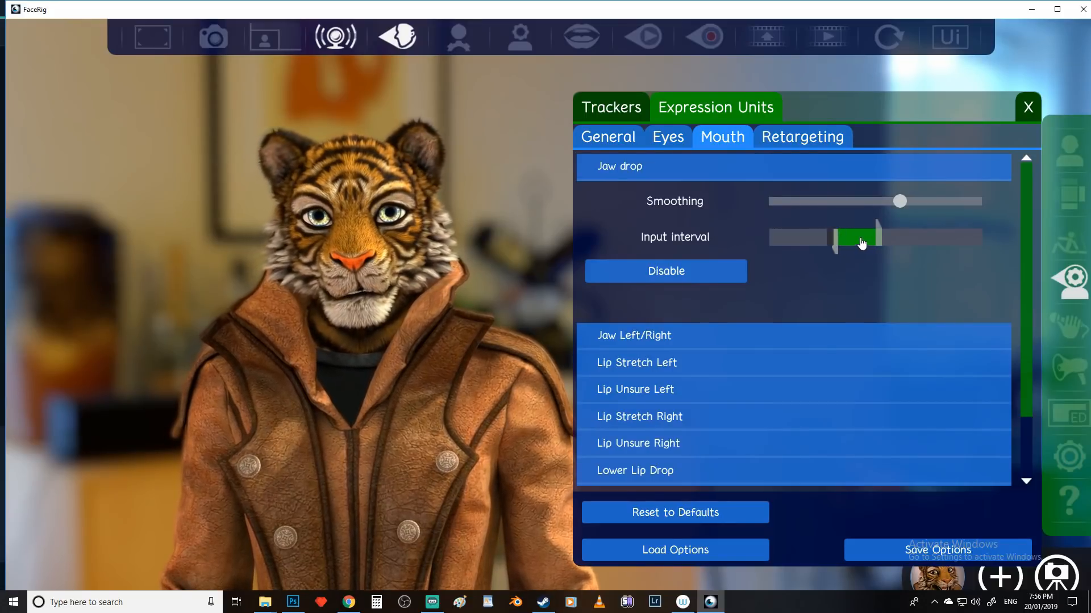
scroll(850, 267, down, 3)
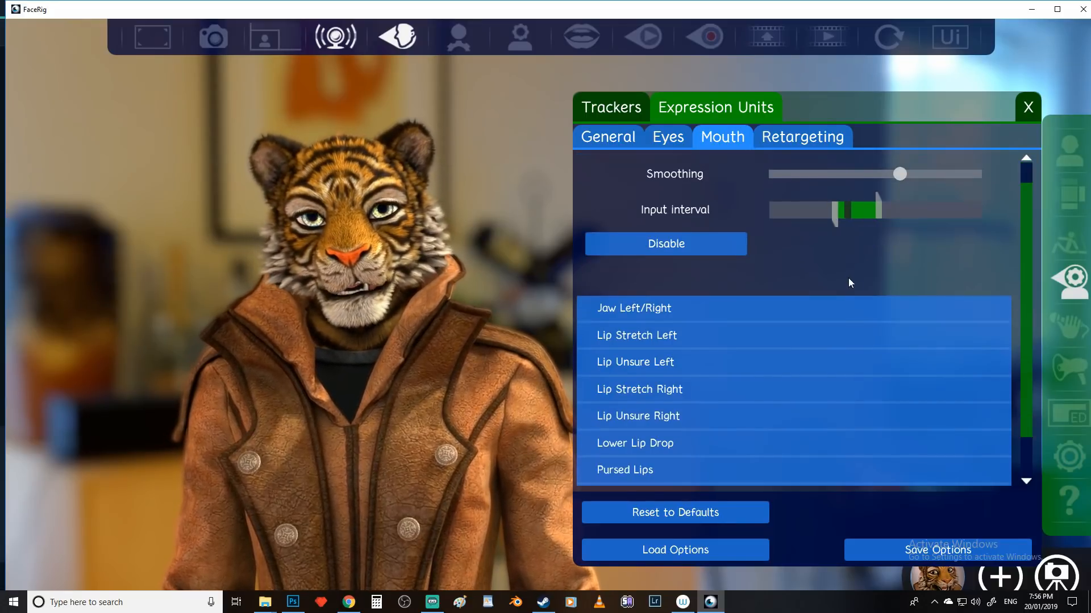
click(745, 258)
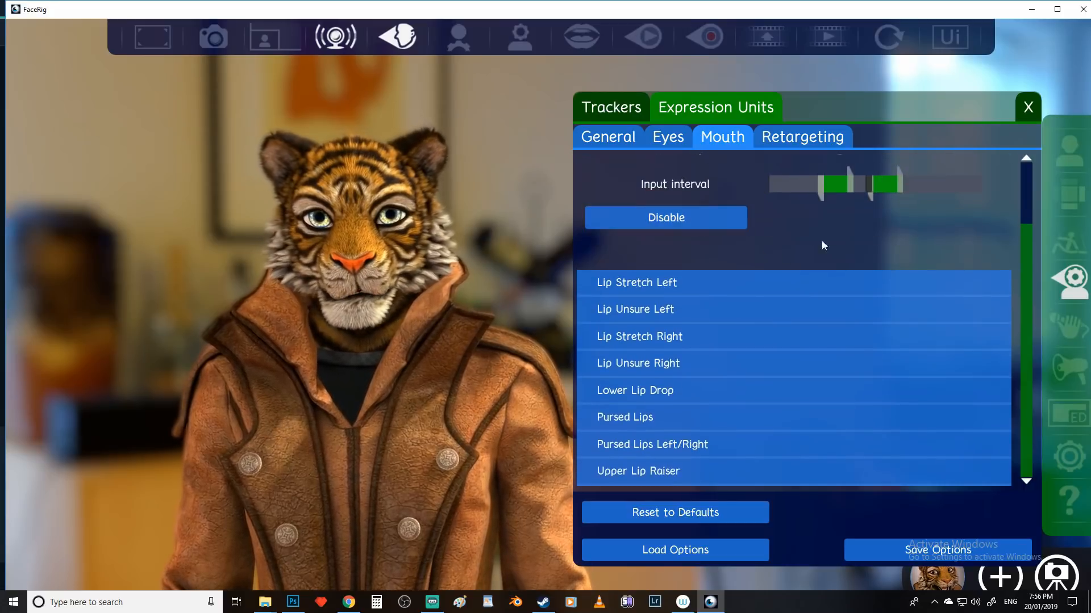
drag(884, 184, 834, 188)
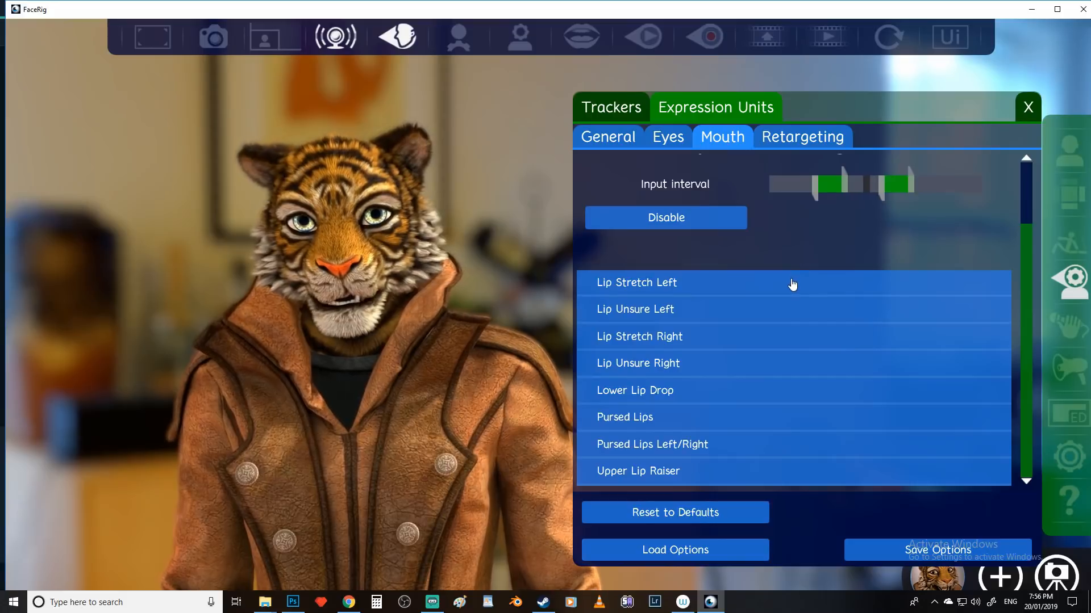
click(740, 288)
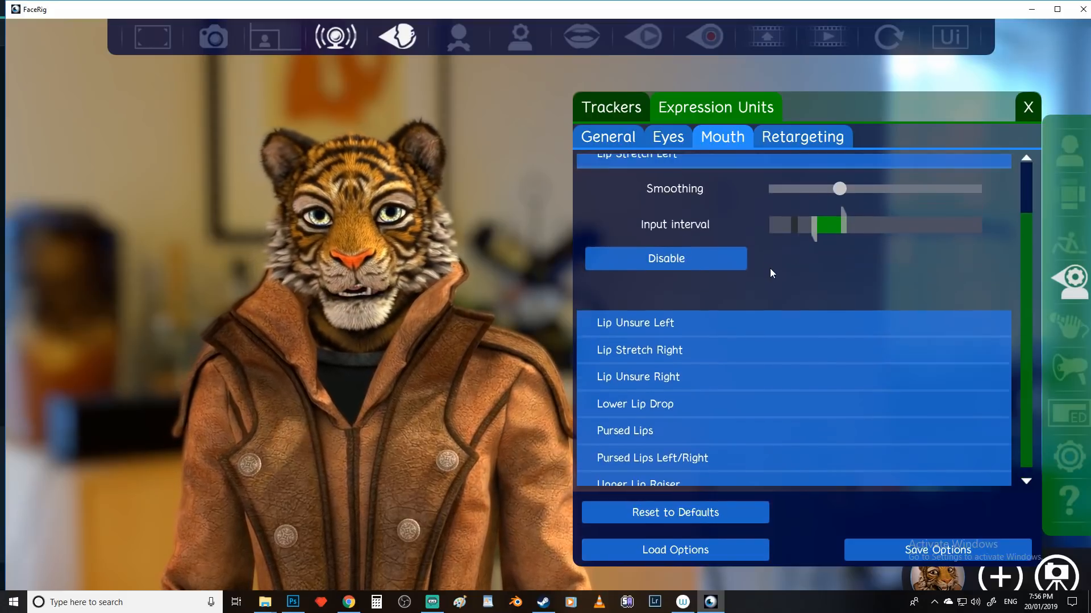
click(690, 289)
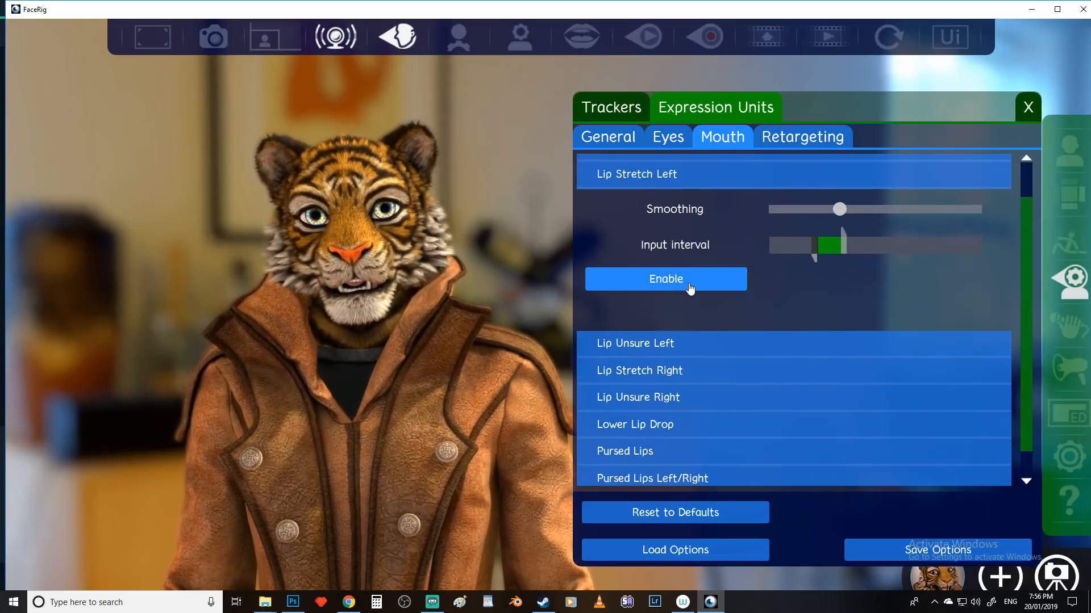
scroll(699, 294, up, 2)
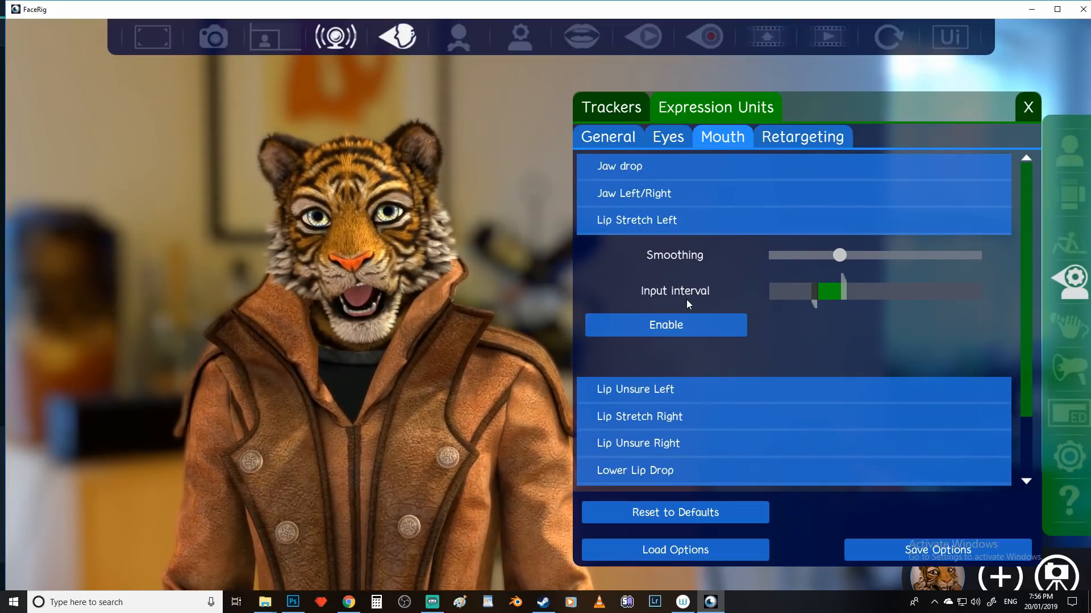
click(693, 334)
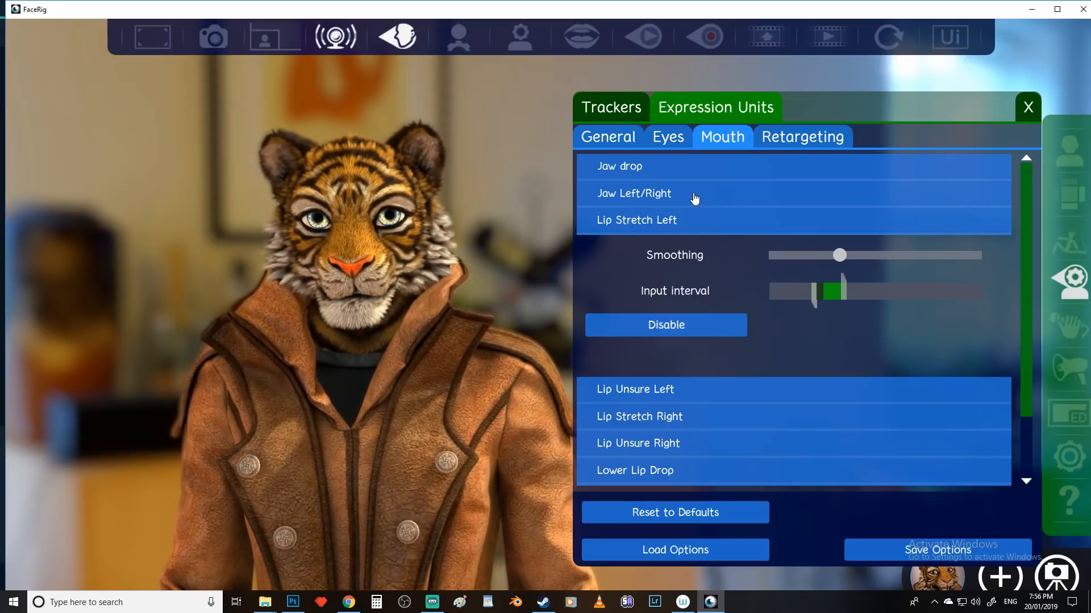
Disable the Jaw Left/Right and Pursed Lips Left/Right mouth expression units.
click(694, 198)
click(698, 304)
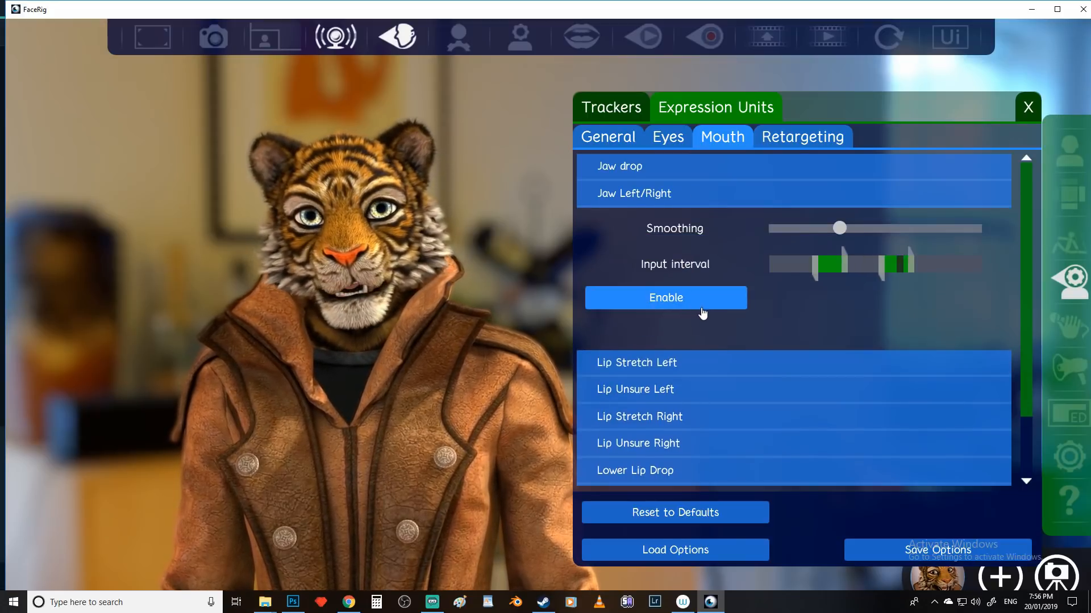
scroll(708, 314, down, 1)
scroll(708, 315, down, 1)
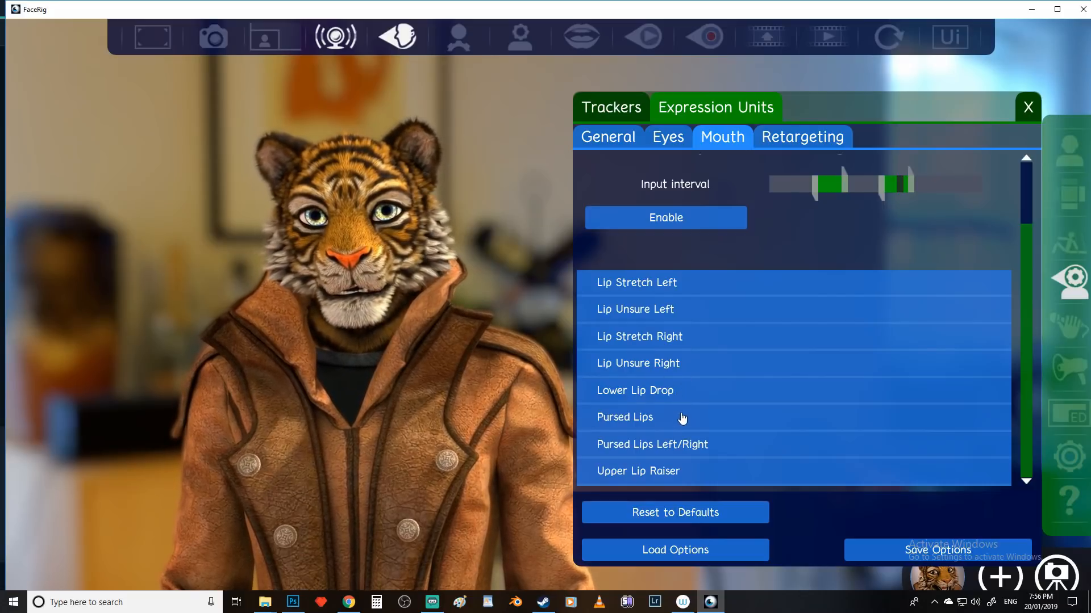
click(685, 449)
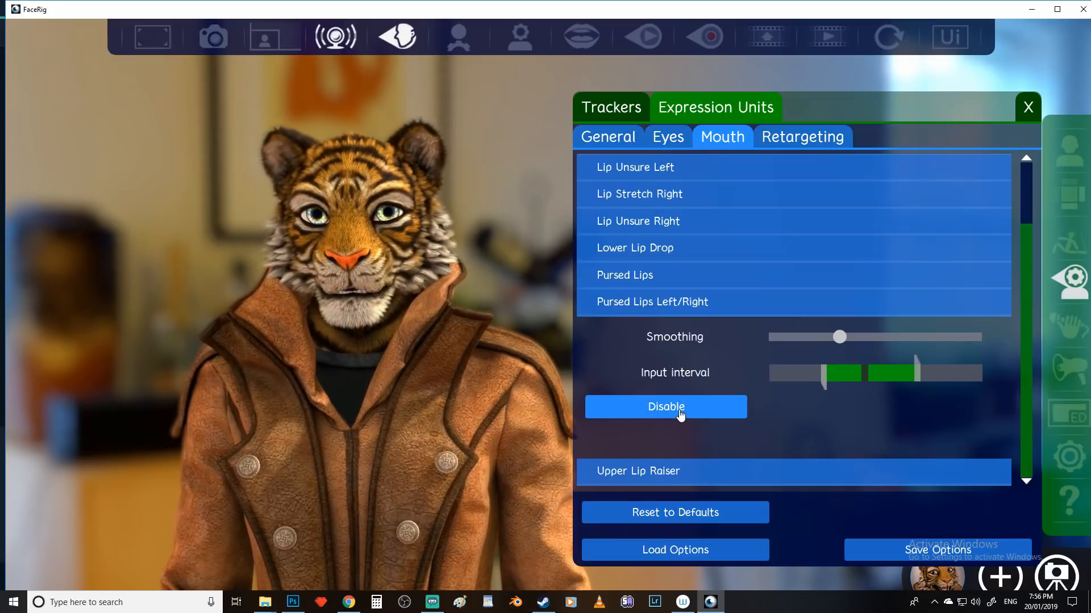
click(680, 415)
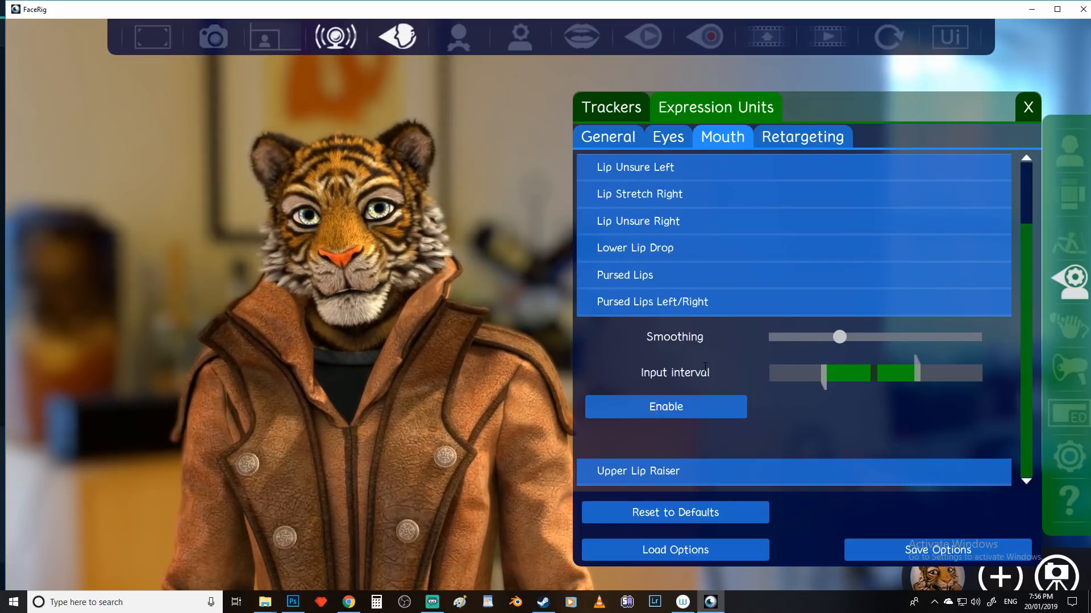
Raise the smoothing of the Jaw drop expression unit to about five sixths of its range.
scroll(709, 277, up, 2)
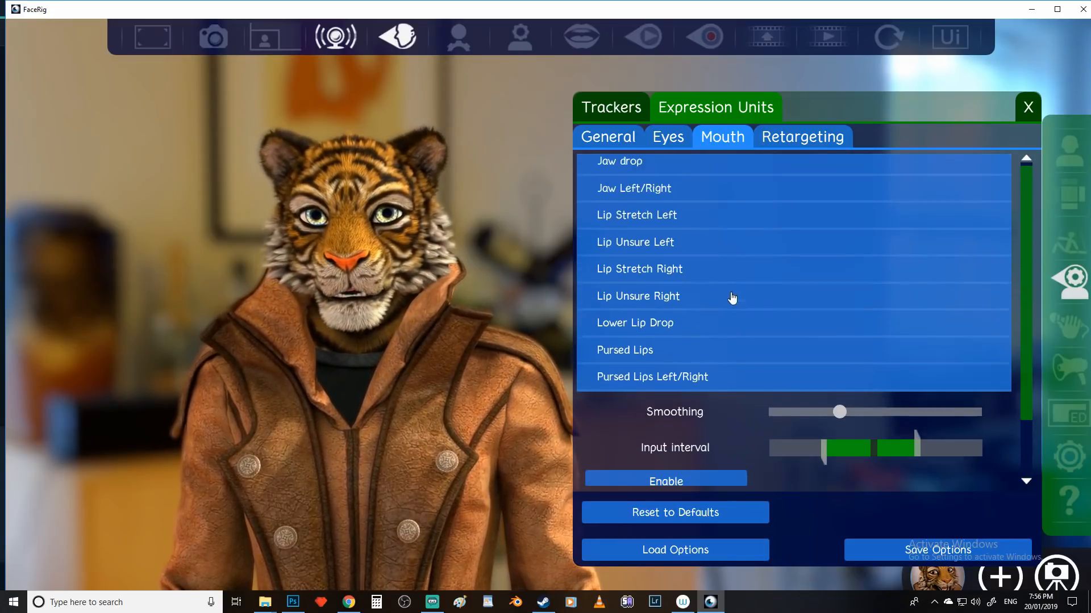
click(668, 170)
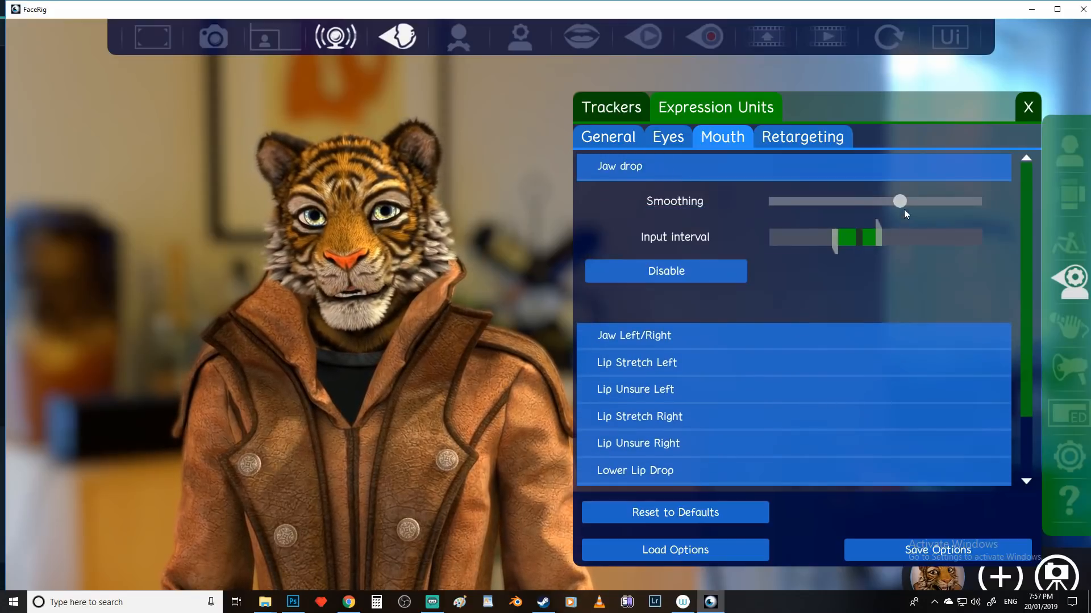
drag(904, 209, 943, 209)
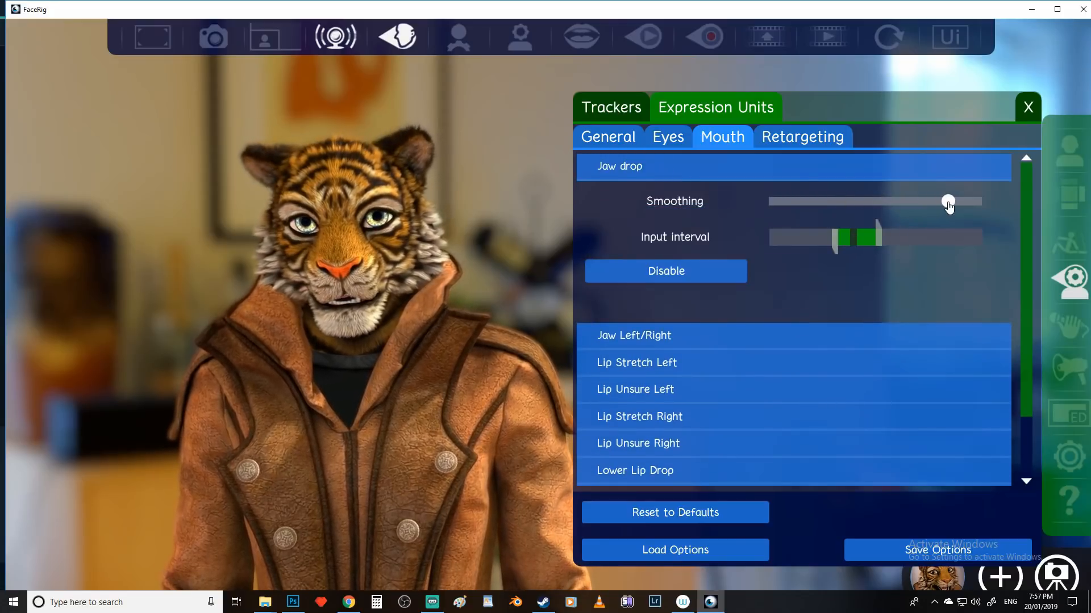
Adjust the smoothing of the Lip Stretch and Lip Unsure expression units, raising Lip Stretch Left to nearly its maximum.
scroll(811, 292, down, 2)
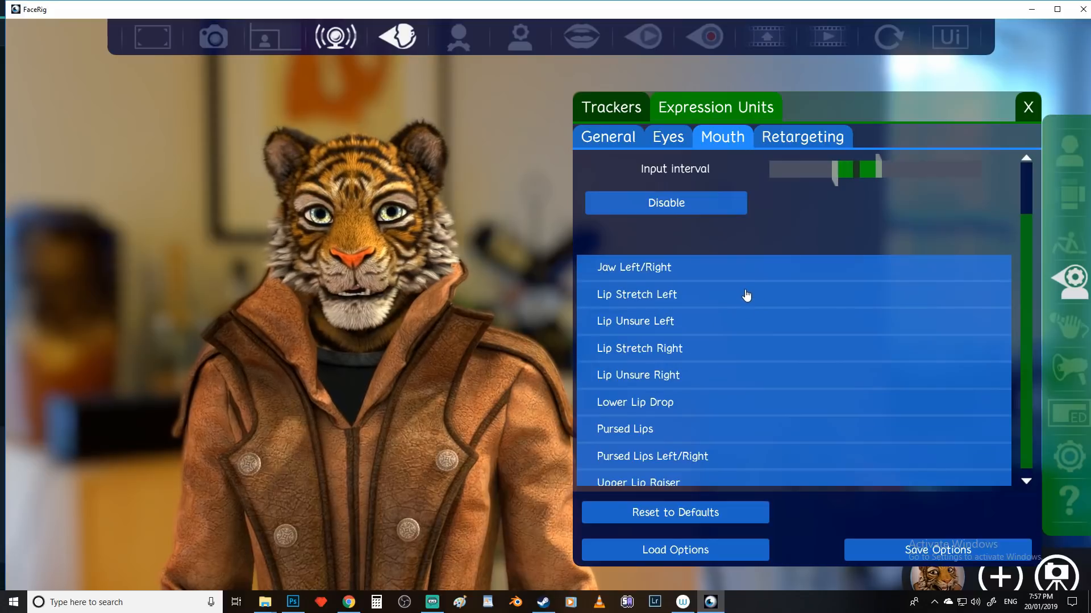
click(747, 295)
scroll(744, 290, down, 1)
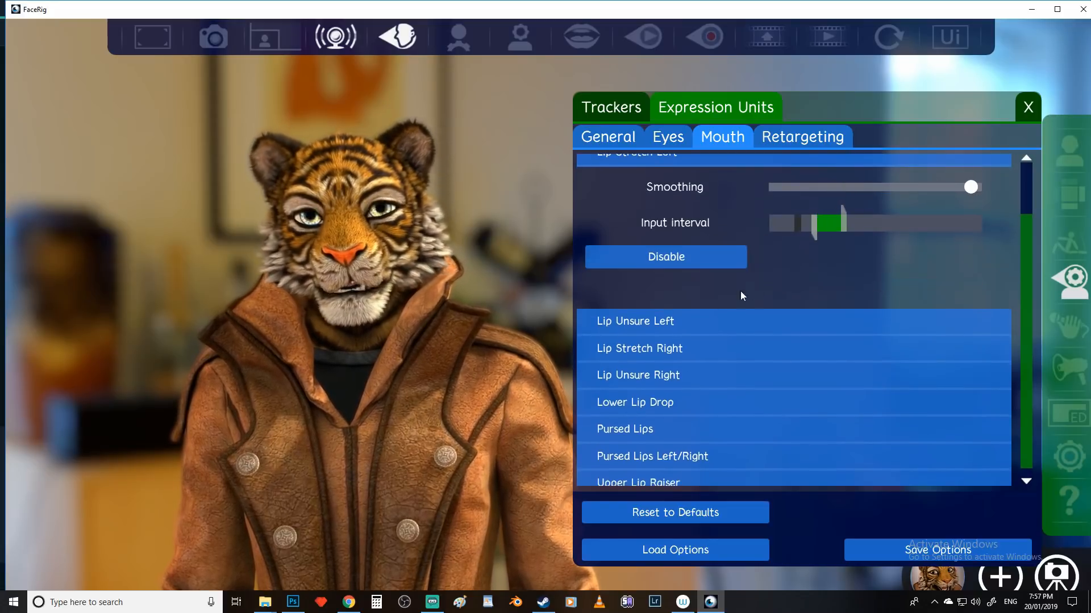
click(725, 324)
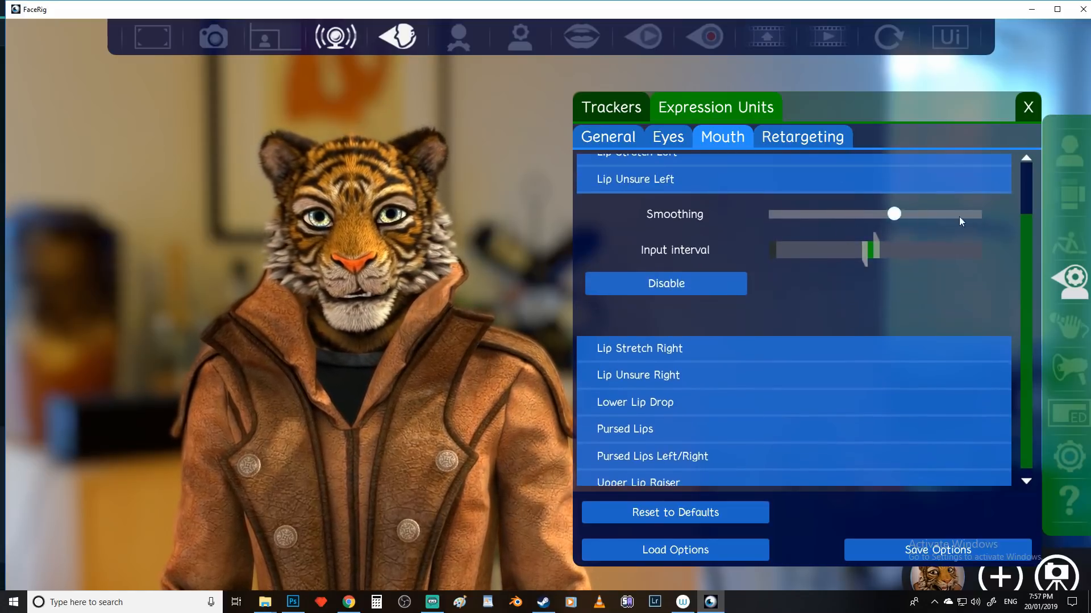
click(709, 353)
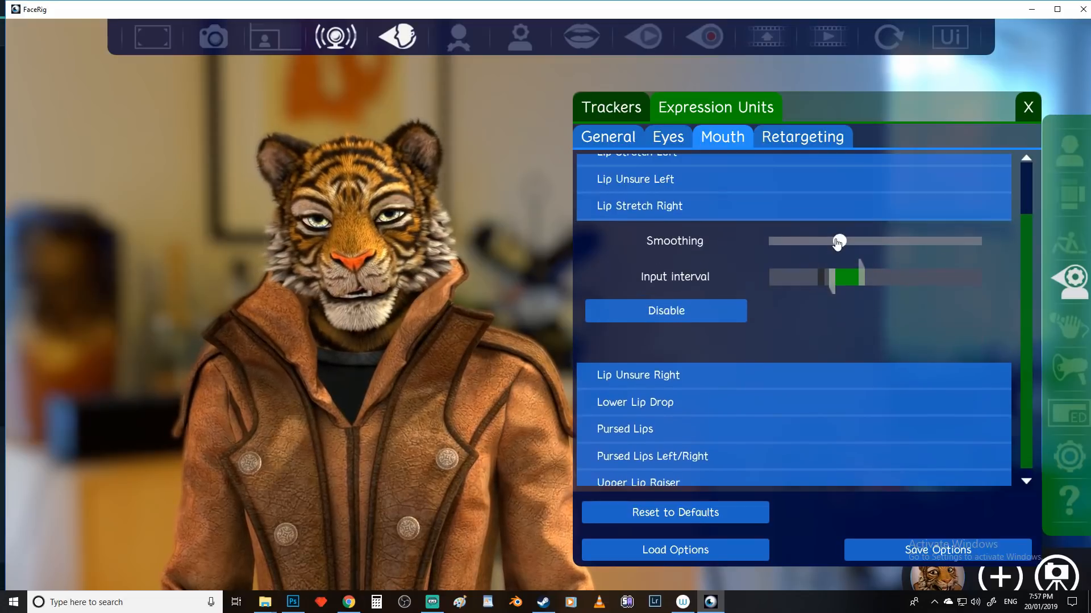
click(776, 377)
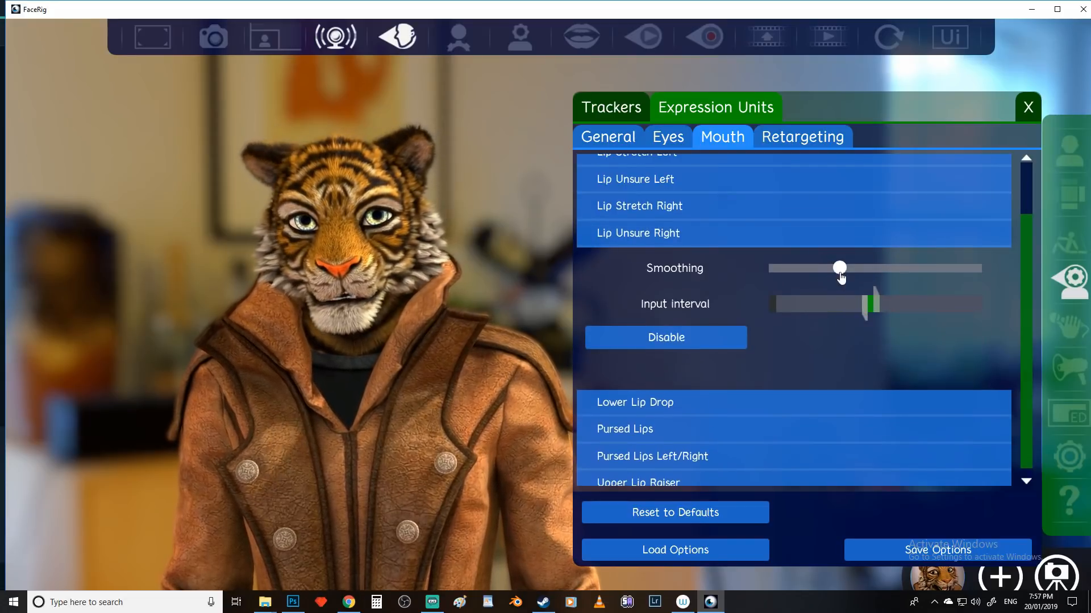
Raise the smoothing of Lower Lip Drop and Upper Lip Raiser to the maximum, and Pursed Lips to about five sixths.
click(717, 391)
drag(844, 292, 1010, 286)
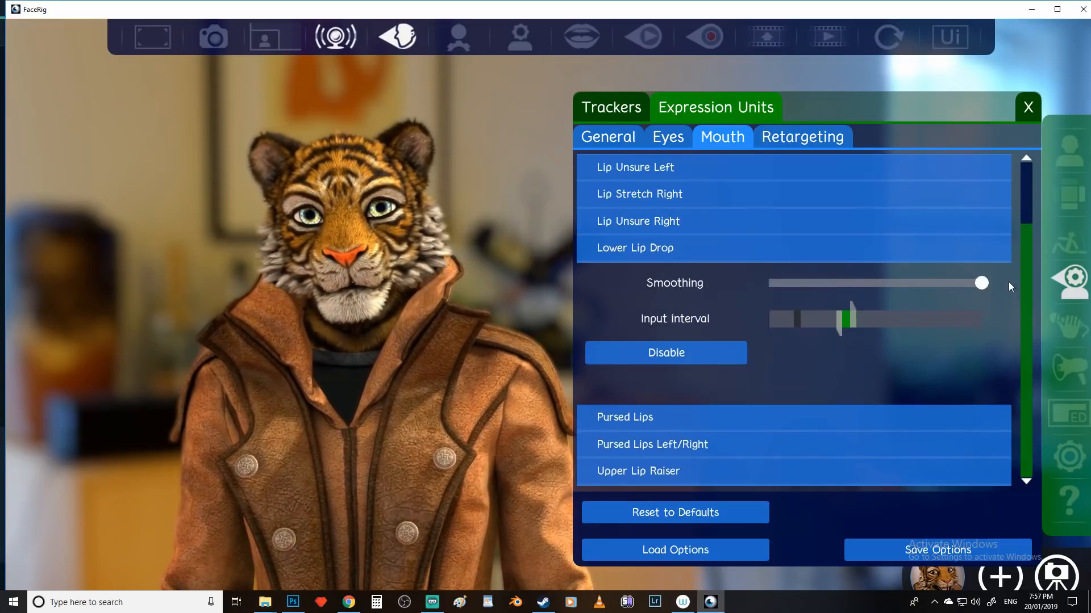
click(765, 421)
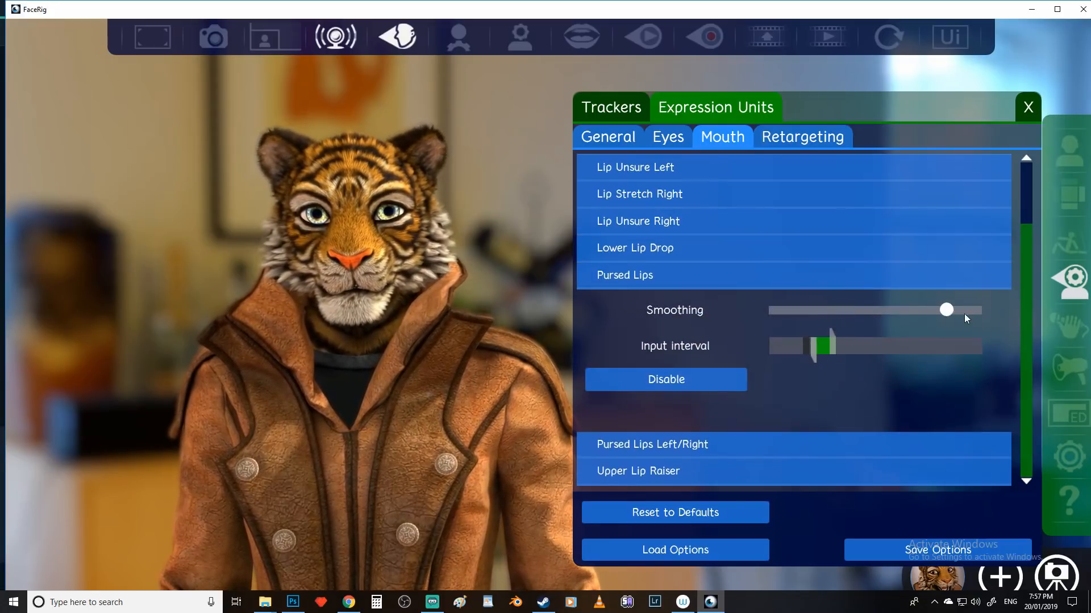
click(755, 452)
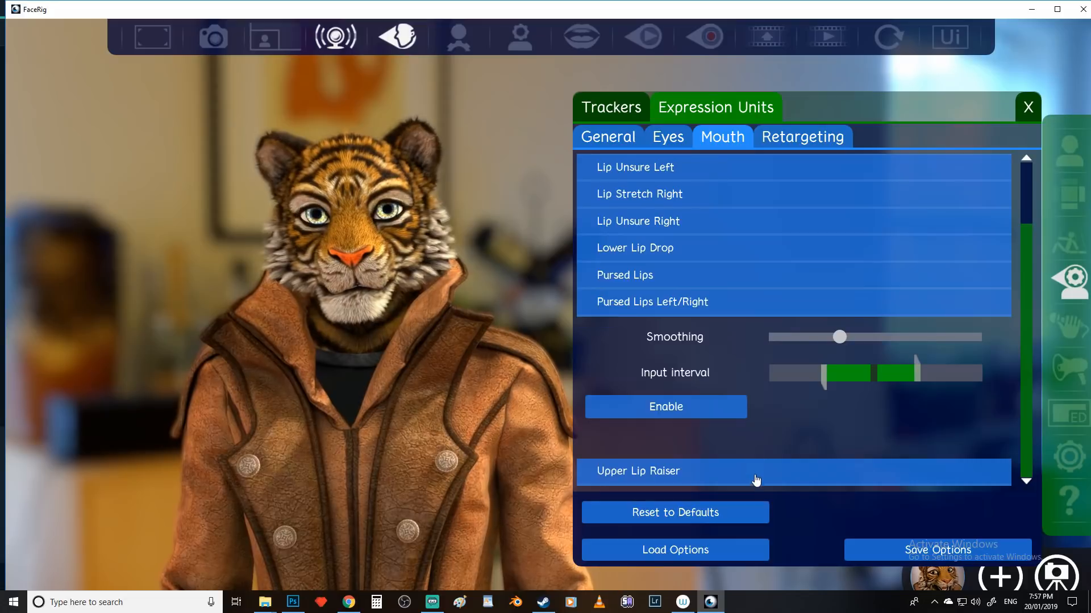
click(755, 474)
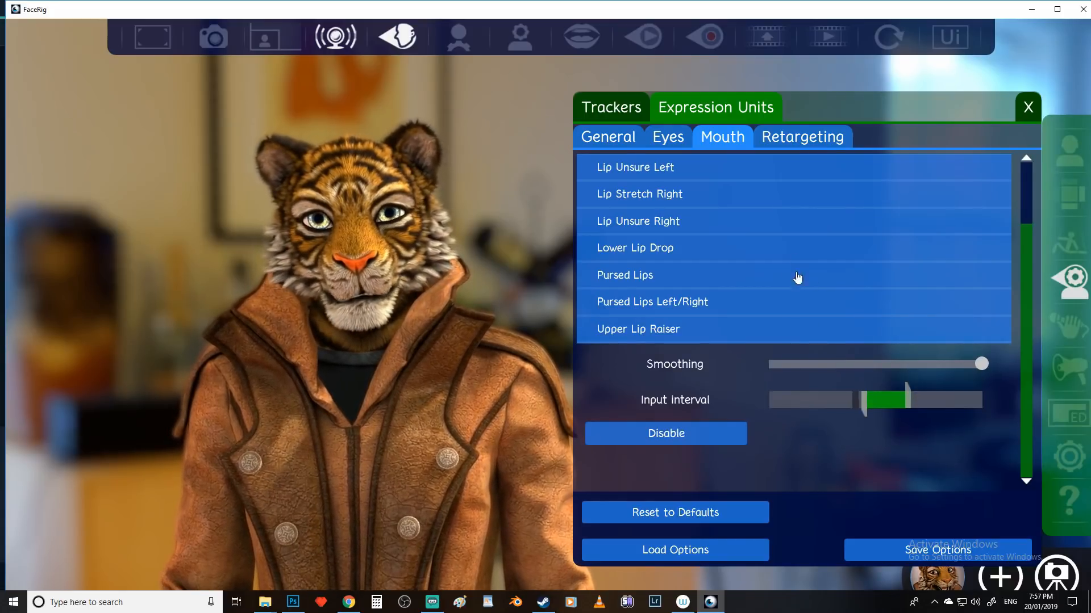
Reset the expression units to their defaults and set the retargeting smoothing to its maximum.
click(751, 518)
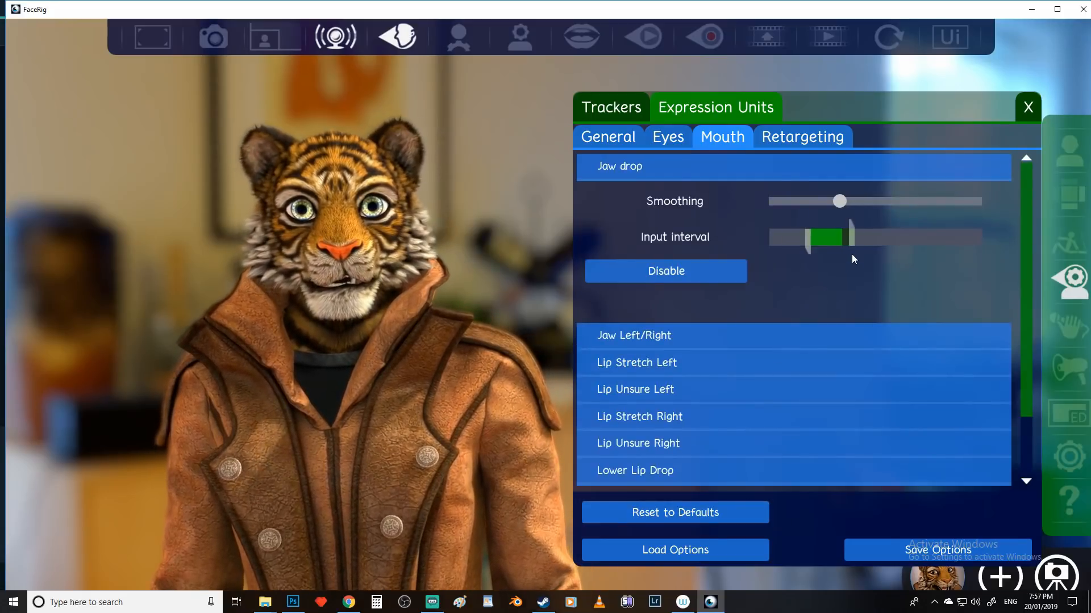
click(788, 138)
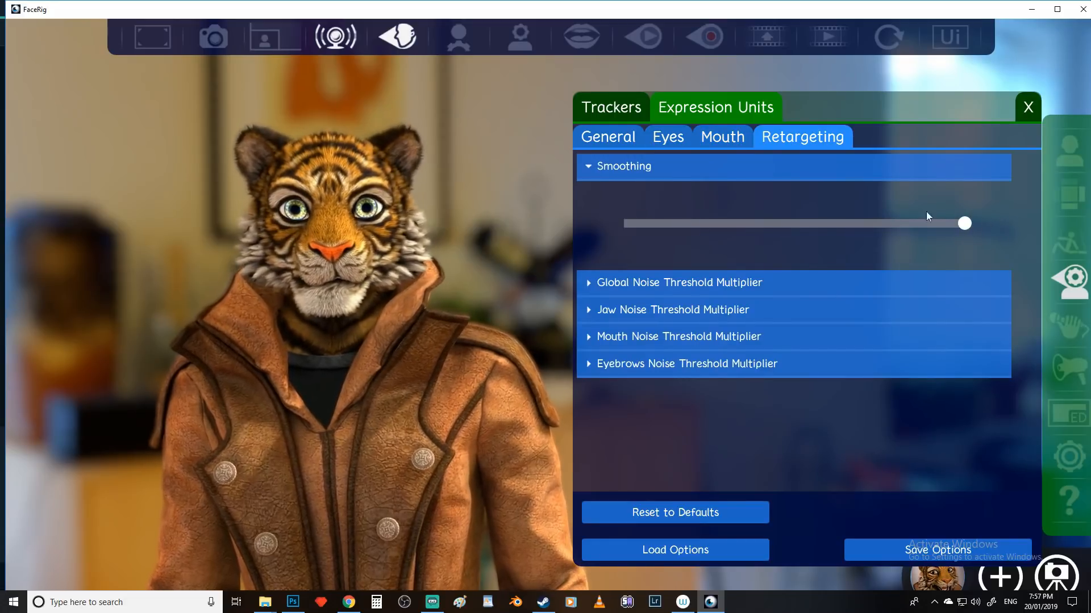
click(627, 138)
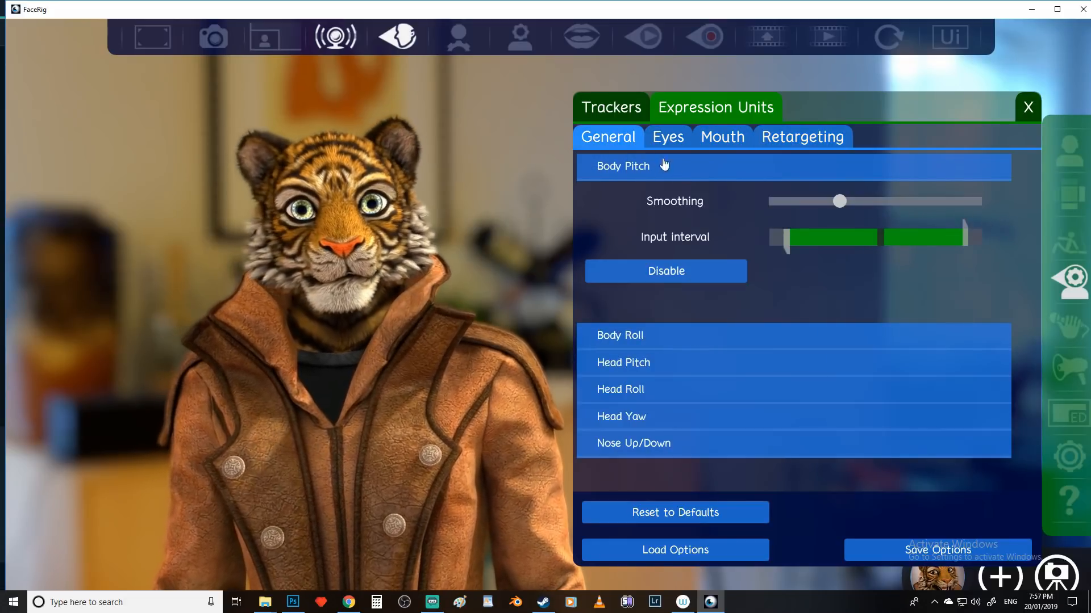
click(631, 113)
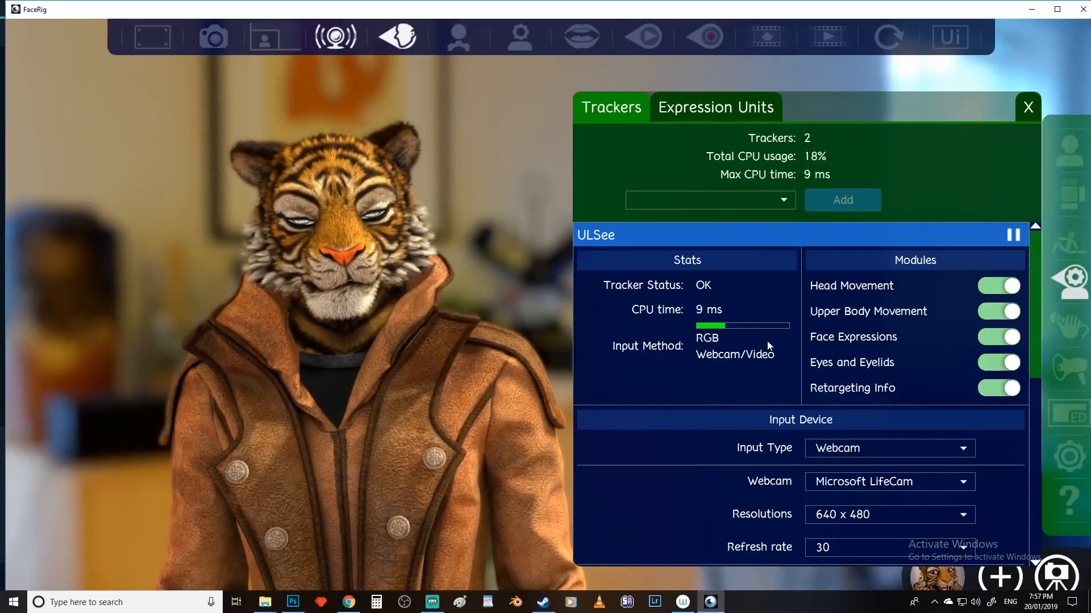
click(684, 111)
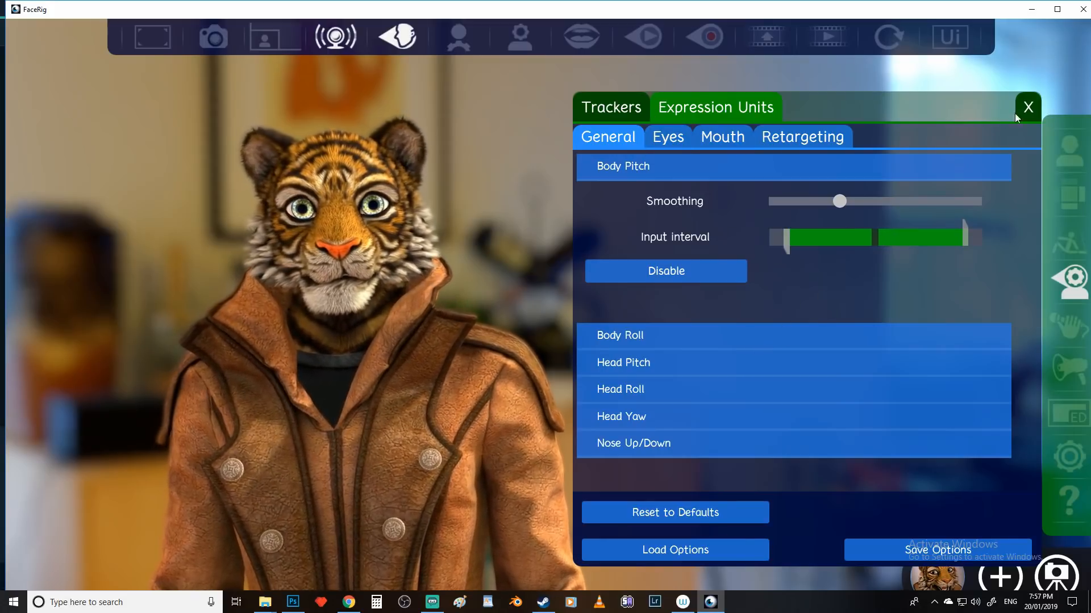
In the tiger avatar's feature customization, scale the ears, eyes and head to their maximum.
click(1062, 150)
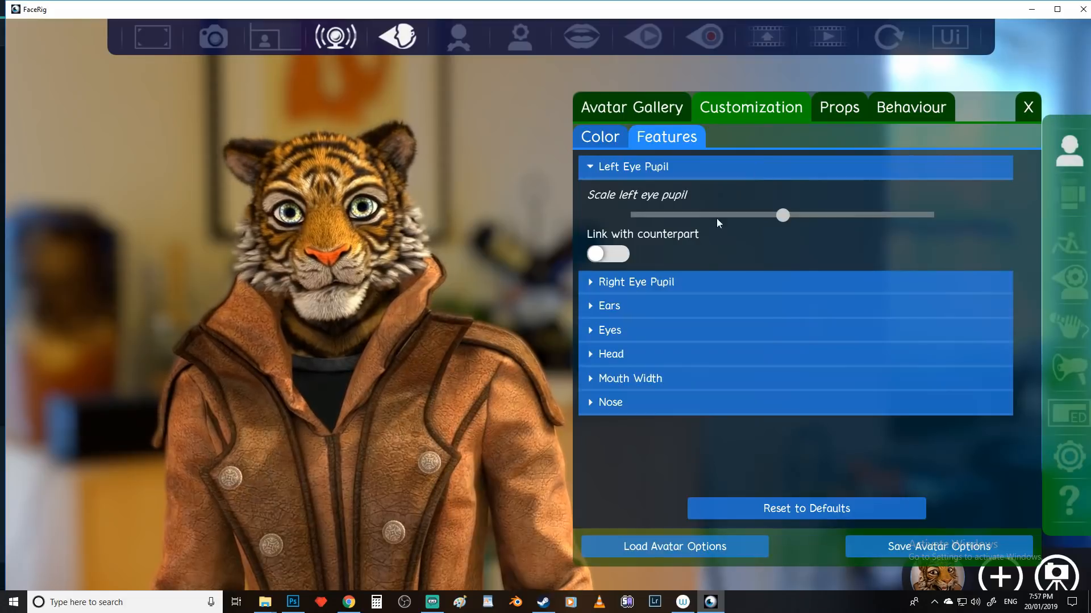
click(661, 307)
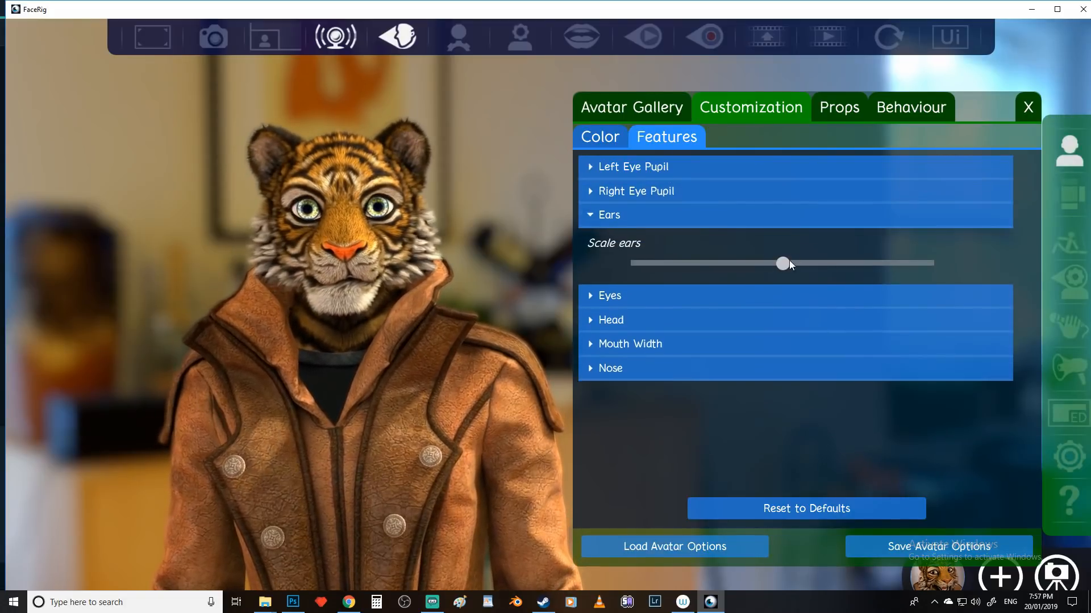
drag(787, 262, 959, 283)
click(687, 298)
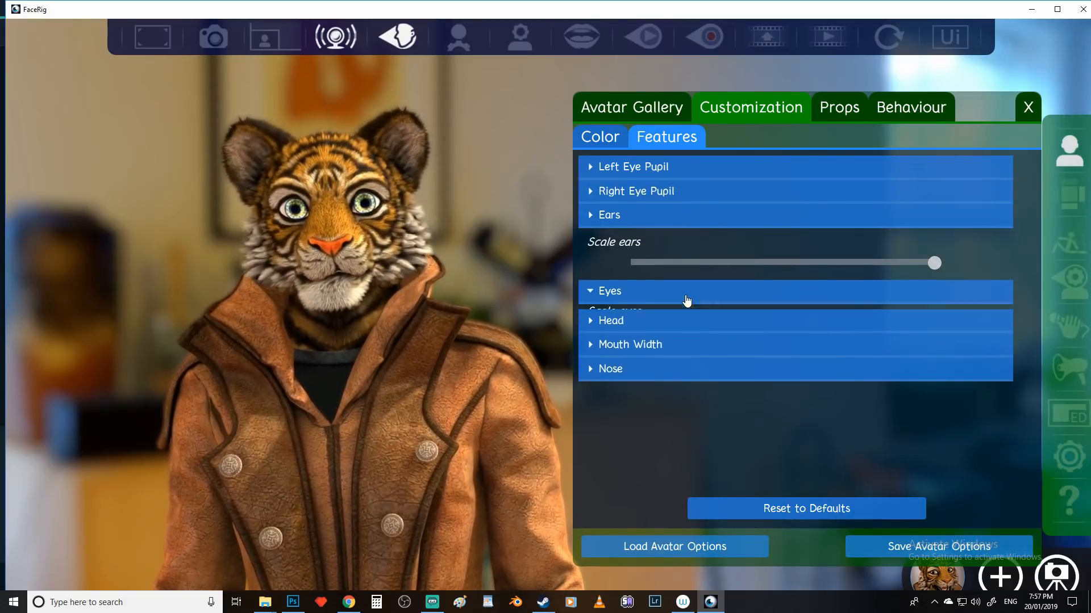
drag(786, 292, 1003, 295)
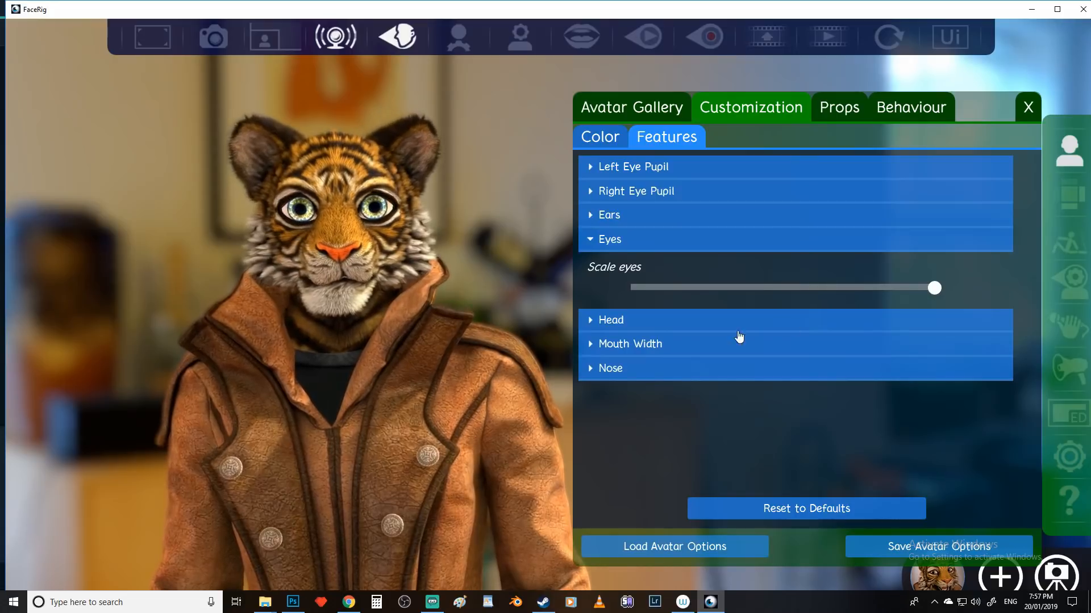
click(688, 328)
drag(786, 318, 1065, 321)
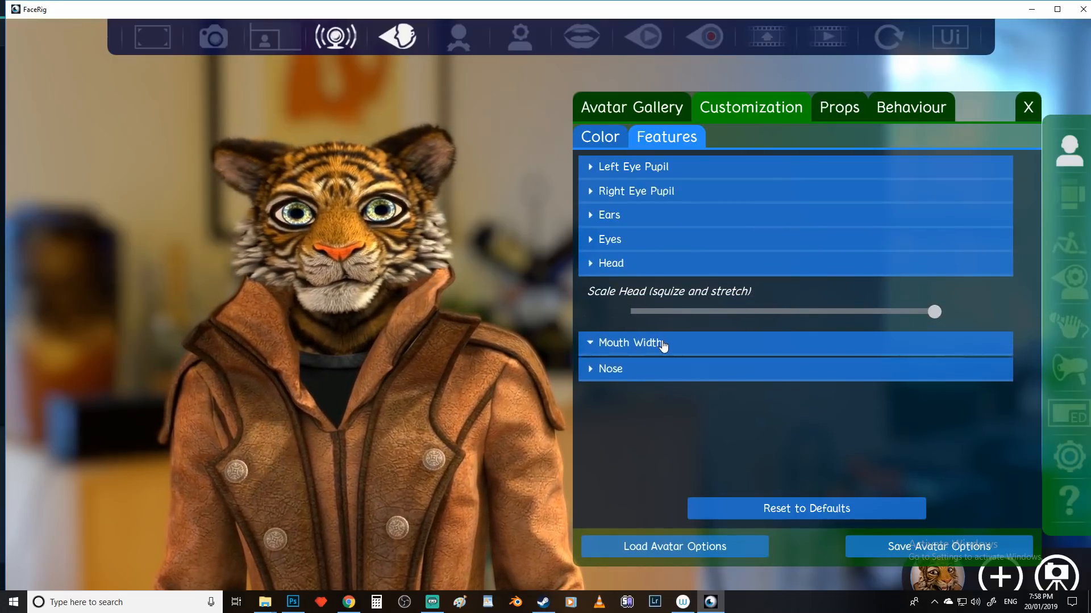
Scale the tiger's mouth width to its minimum and its nose to the maximum.
click(662, 343)
drag(819, 340, 696, 337)
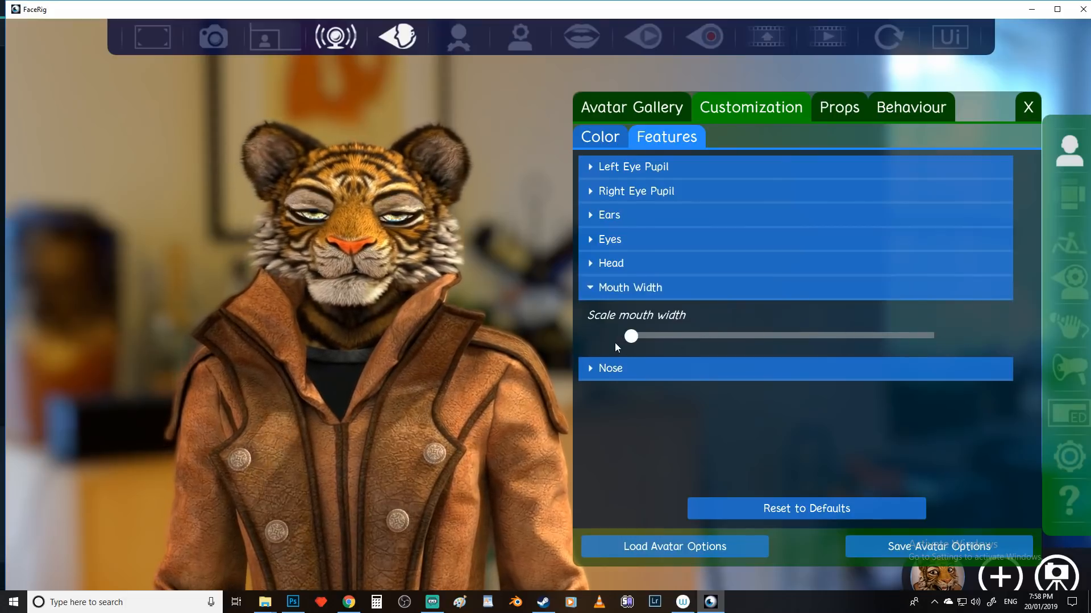
click(638, 369)
drag(783, 360, 987, 356)
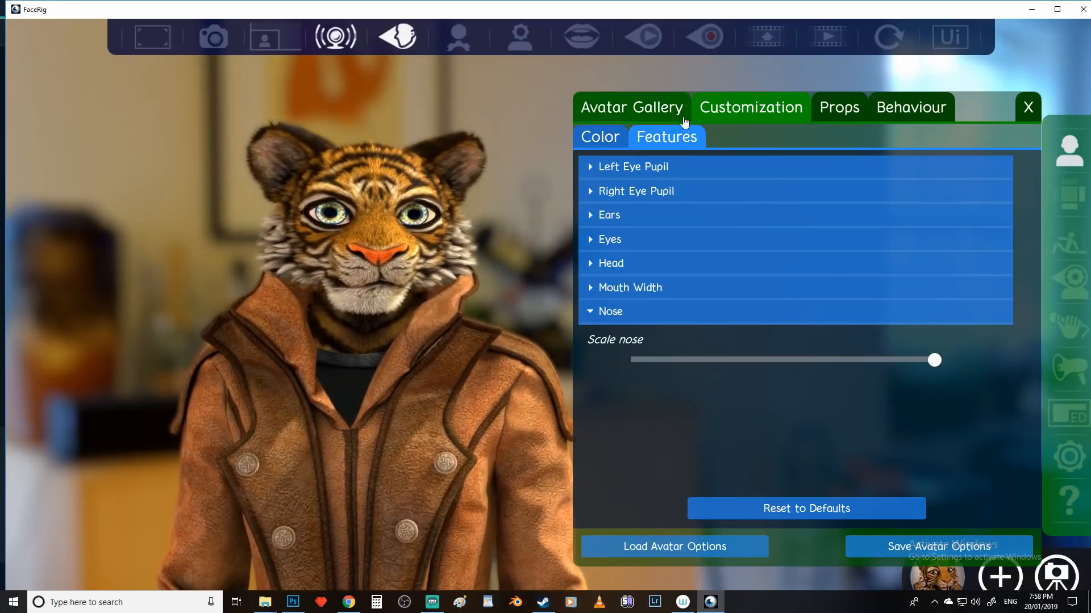
Recalibrate the face tracking on a neutral expression with Expression Quick Calibration.
click(513, 49)
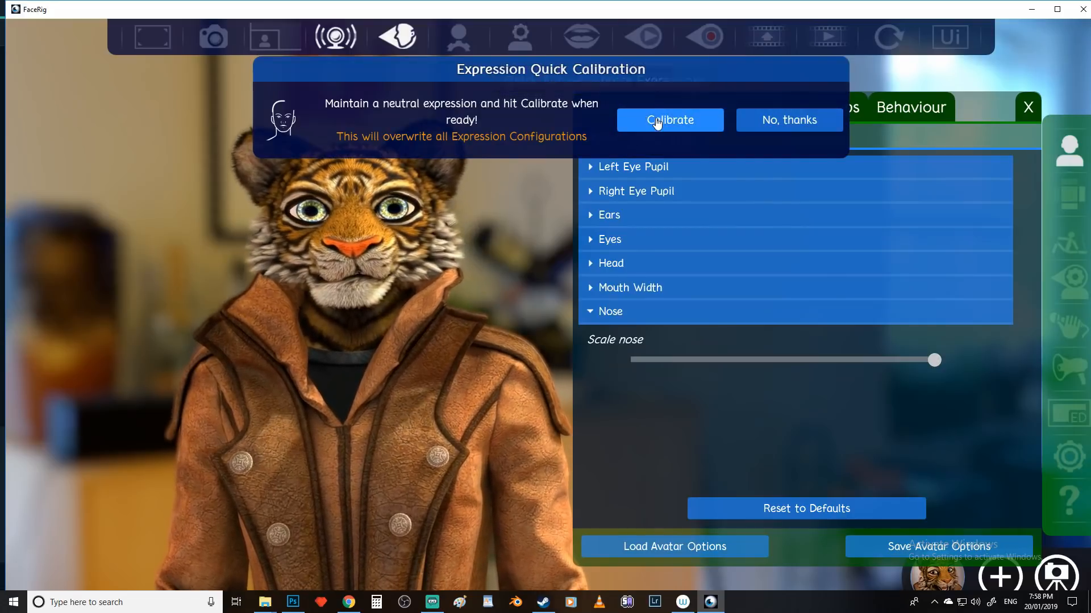
click(659, 122)
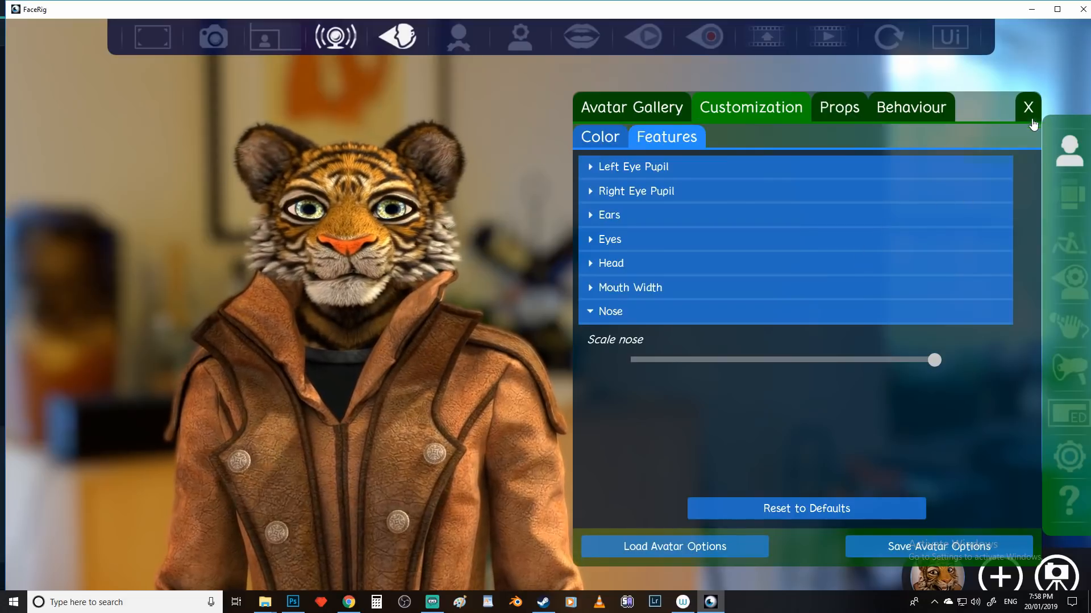
Look through the avatar's behaviour options, from the eye and blink settings to idle movement.
click(839, 110)
click(921, 114)
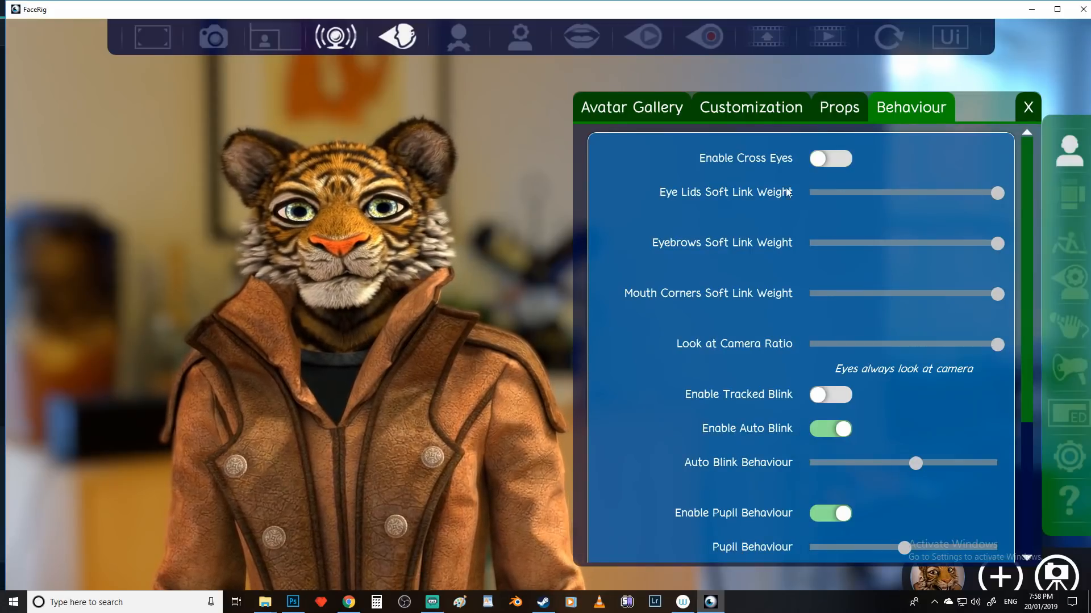
scroll(785, 376, down, 6)
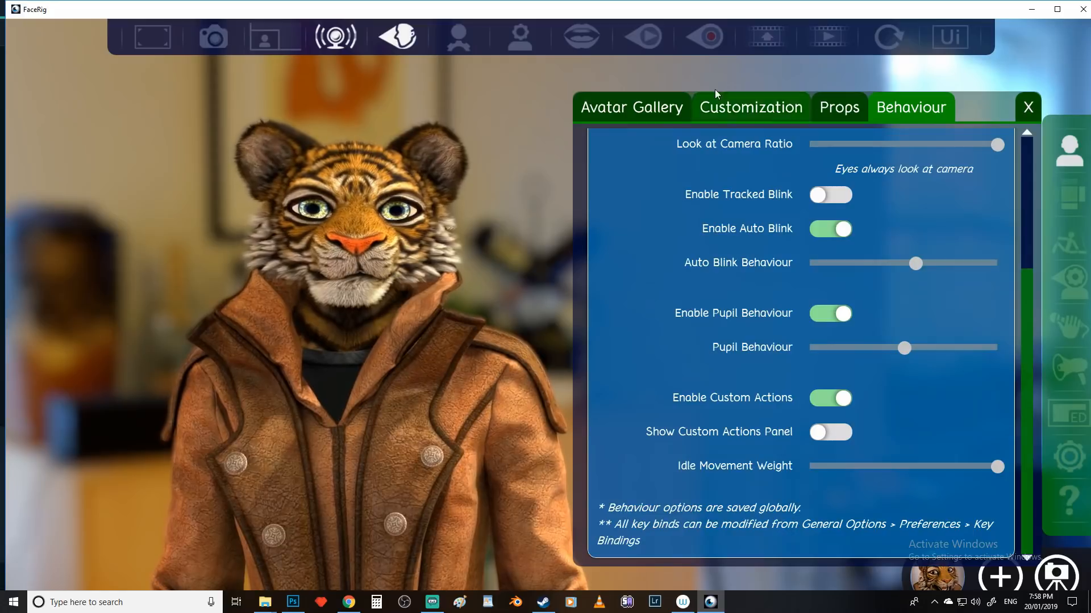
Load the Cathy fox avatar from the avatar gallery and switch it to the grey custom variant that is fourth in its row.
click(664, 111)
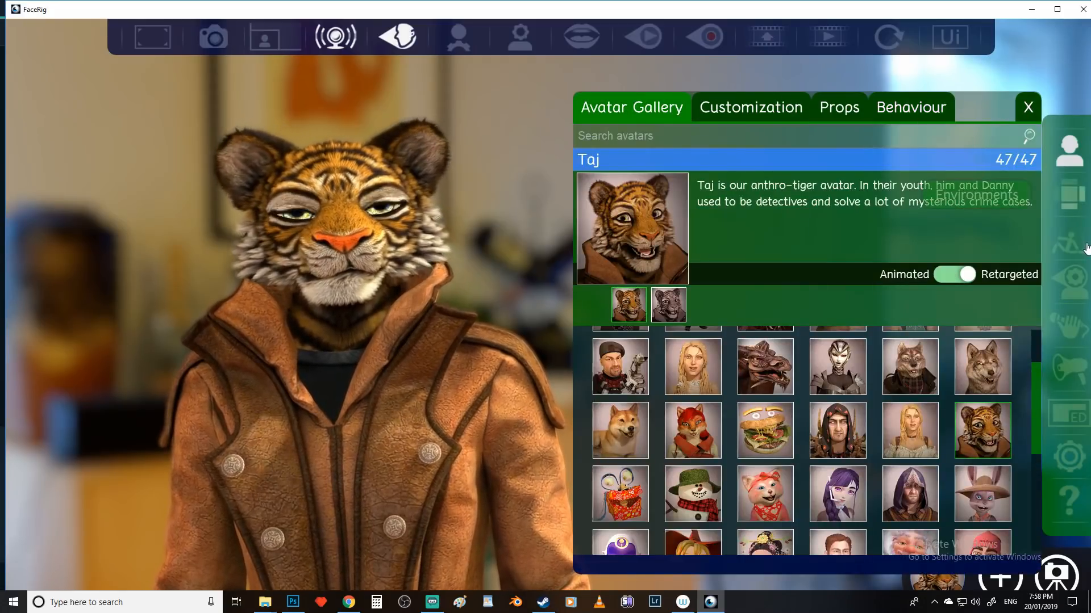
click(1071, 162)
click(1074, 163)
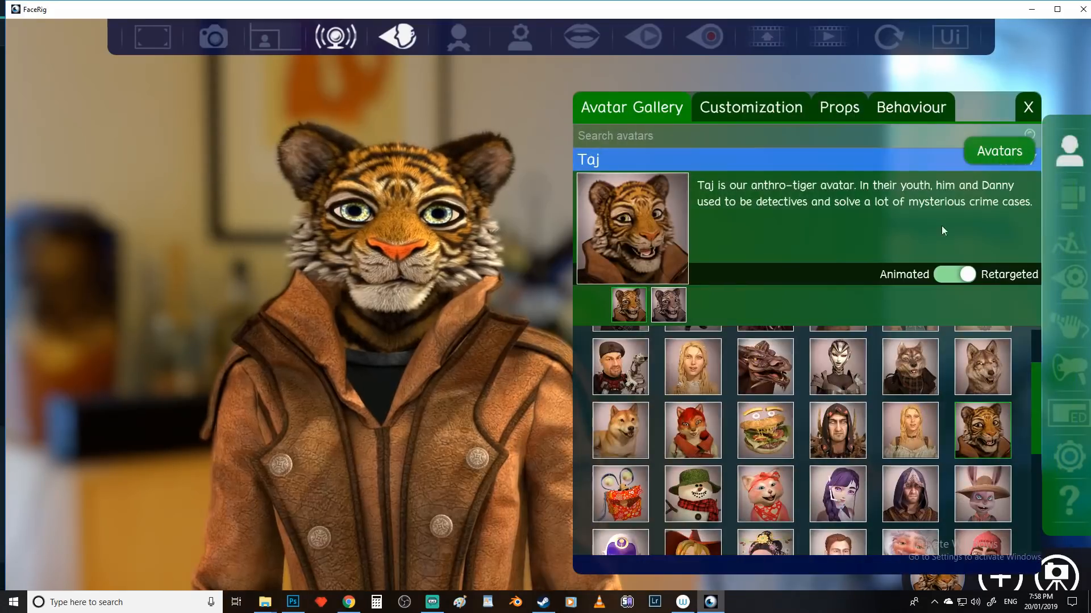
scroll(887, 473, down, 1)
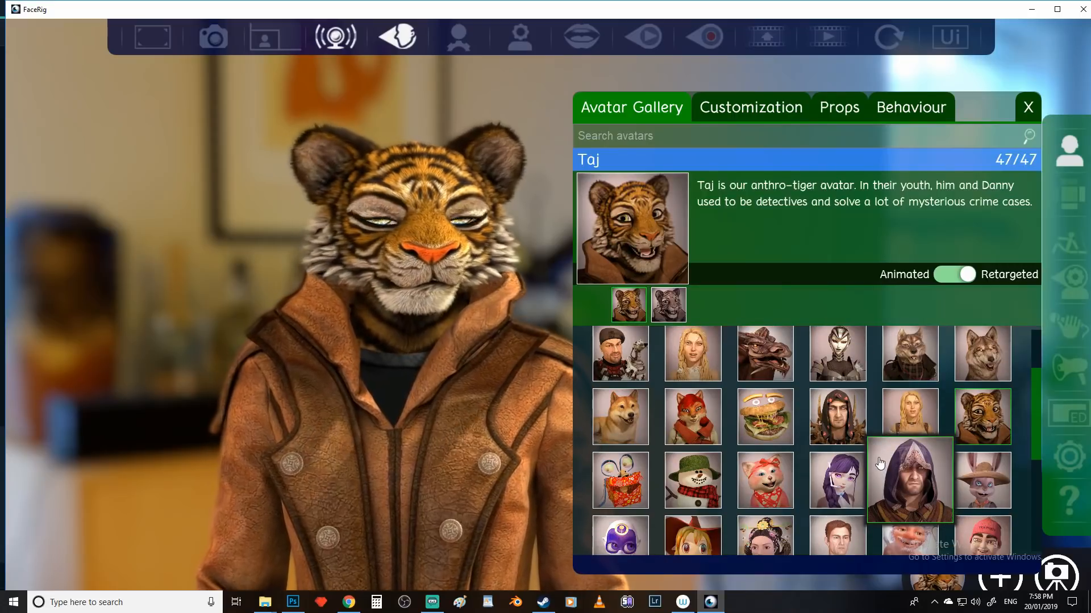
scroll(927, 413, up, 1)
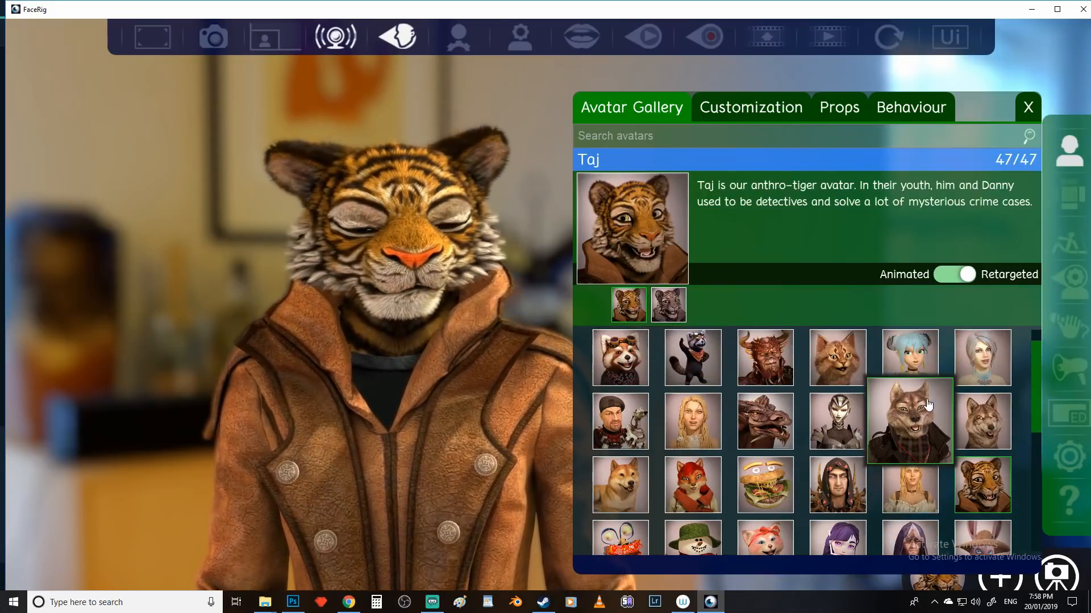
scroll(928, 404, down, 3)
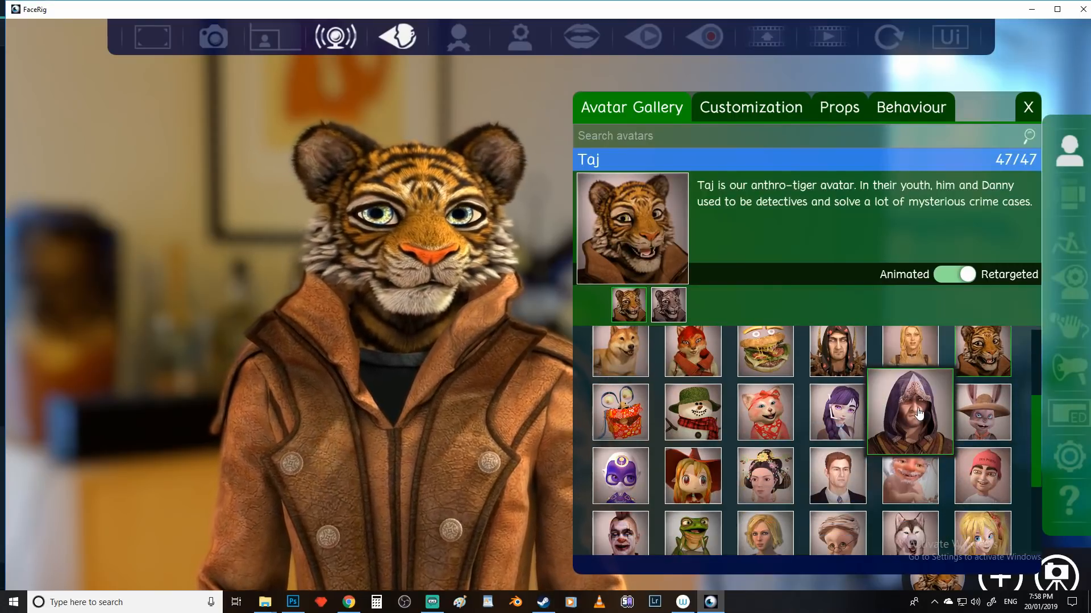
scroll(919, 414, down, 2)
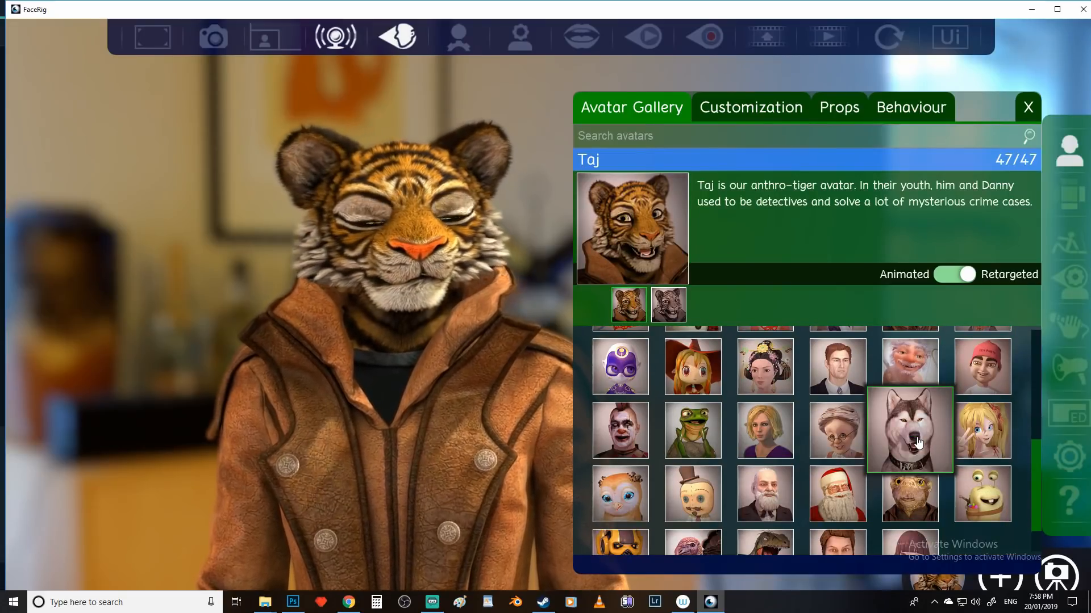
scroll(919, 443, up, 3)
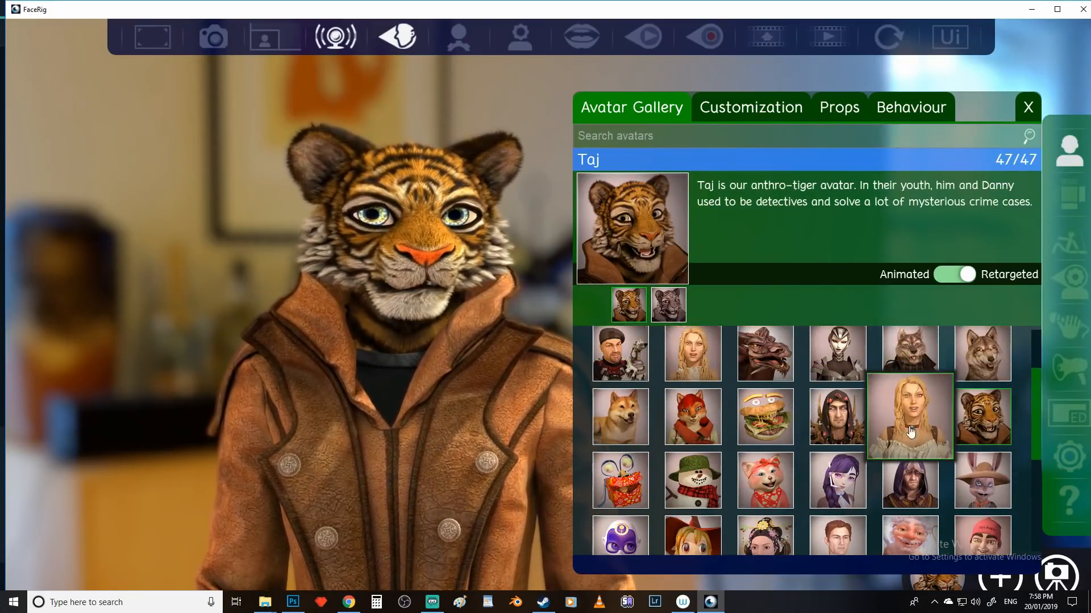
click(693, 418)
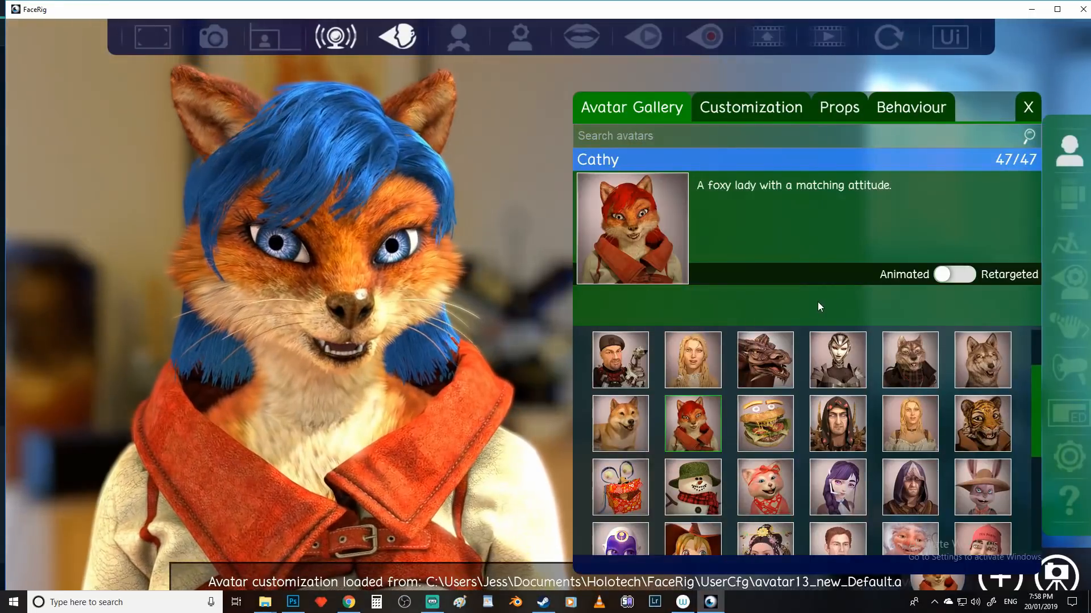
click(748, 302)
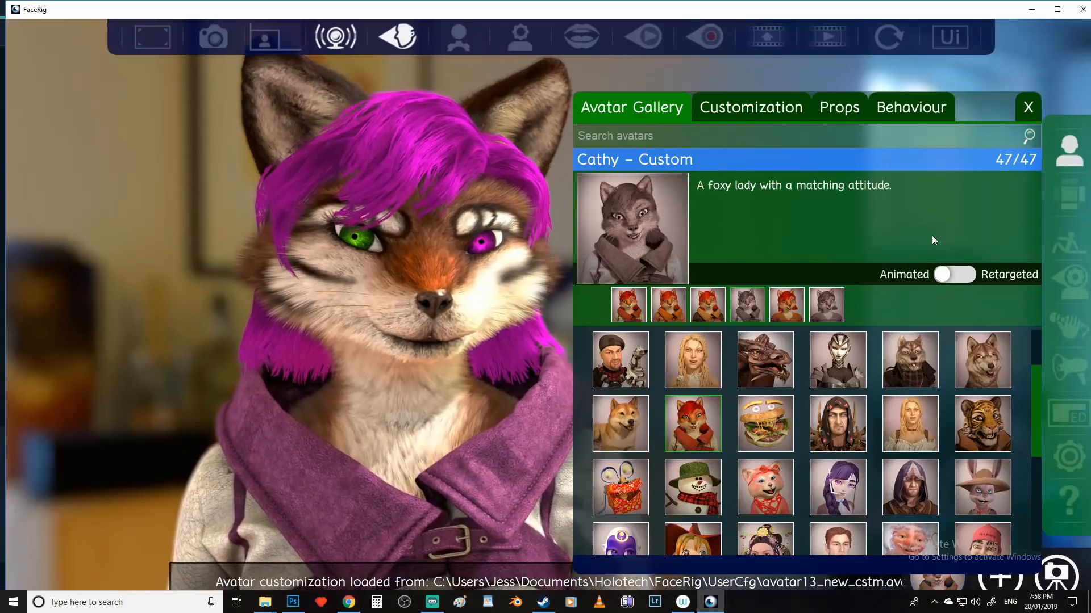